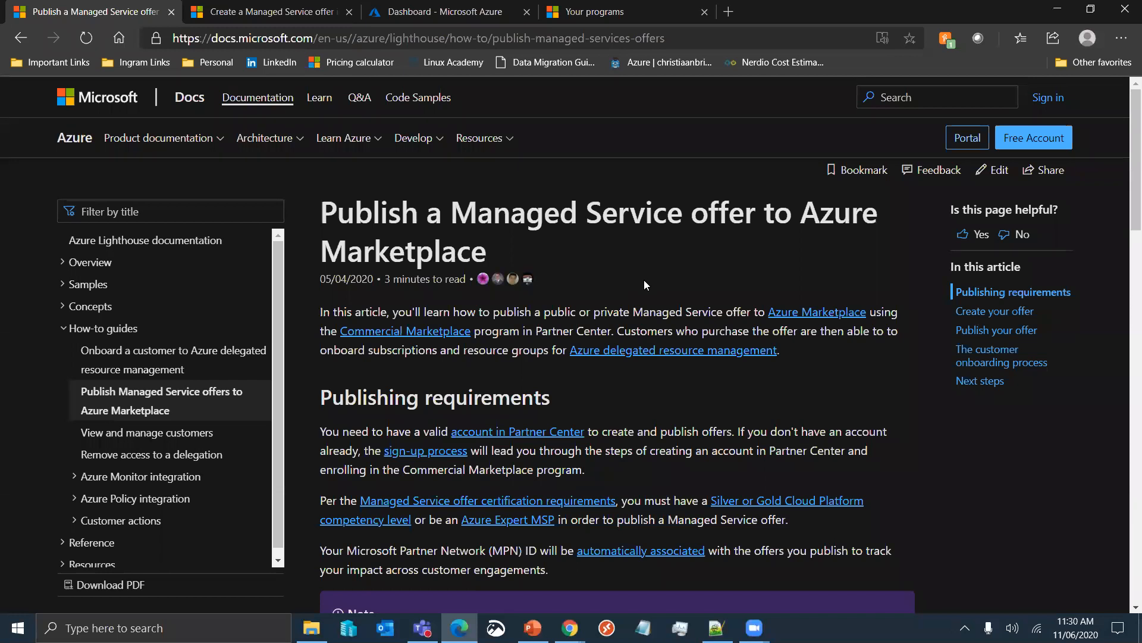
- Read through the article on publishing a Managed Service offer, from the publishing requirements to the customer onboarding process
scroll(644, 280, "down", 5)
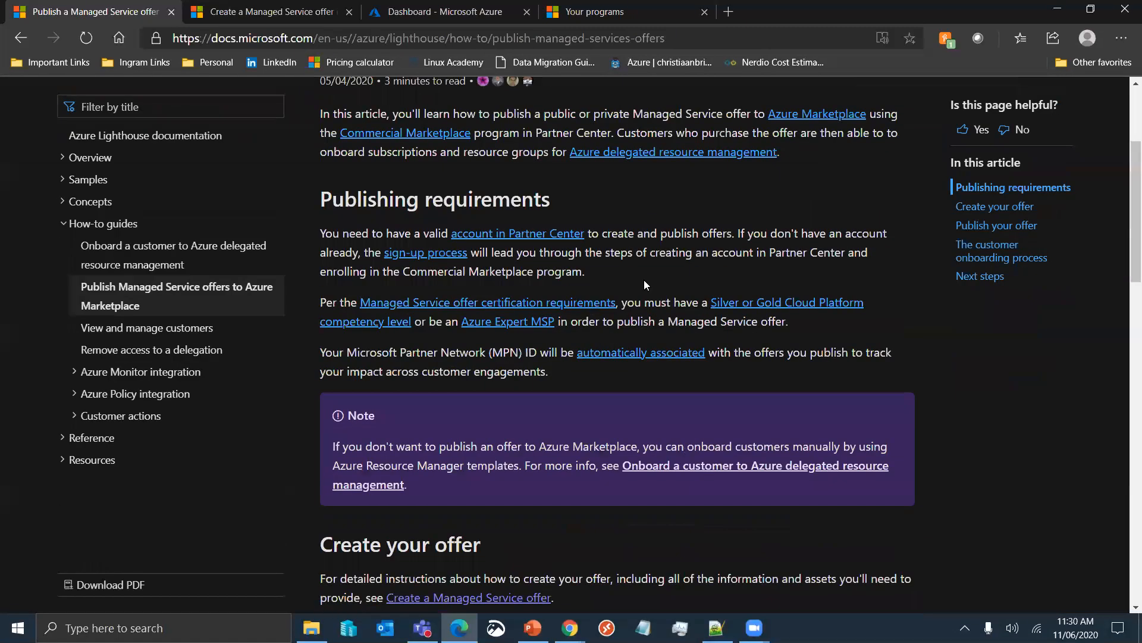
scroll(644, 280, "up", 5)
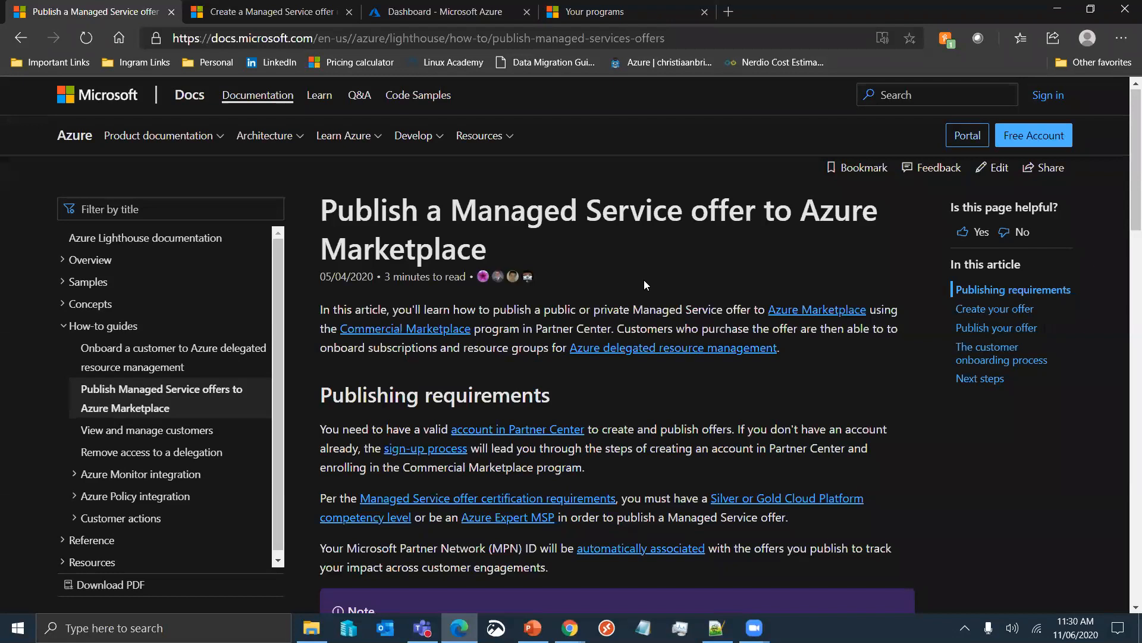
scroll(644, 284, "down", 5)
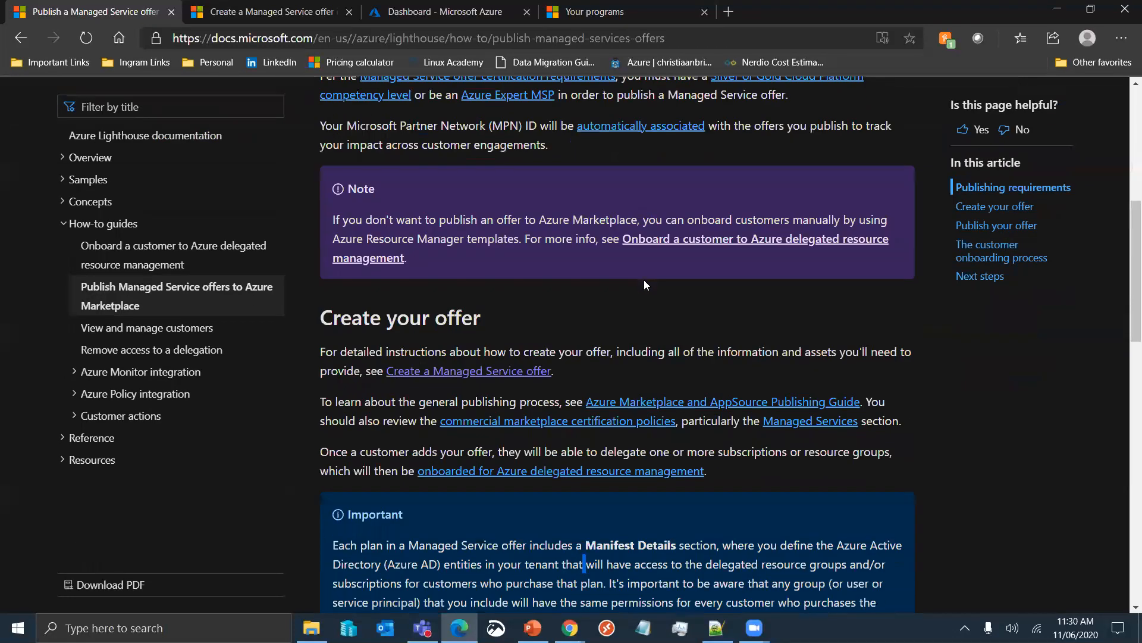
scroll(643, 284, "down", 3)
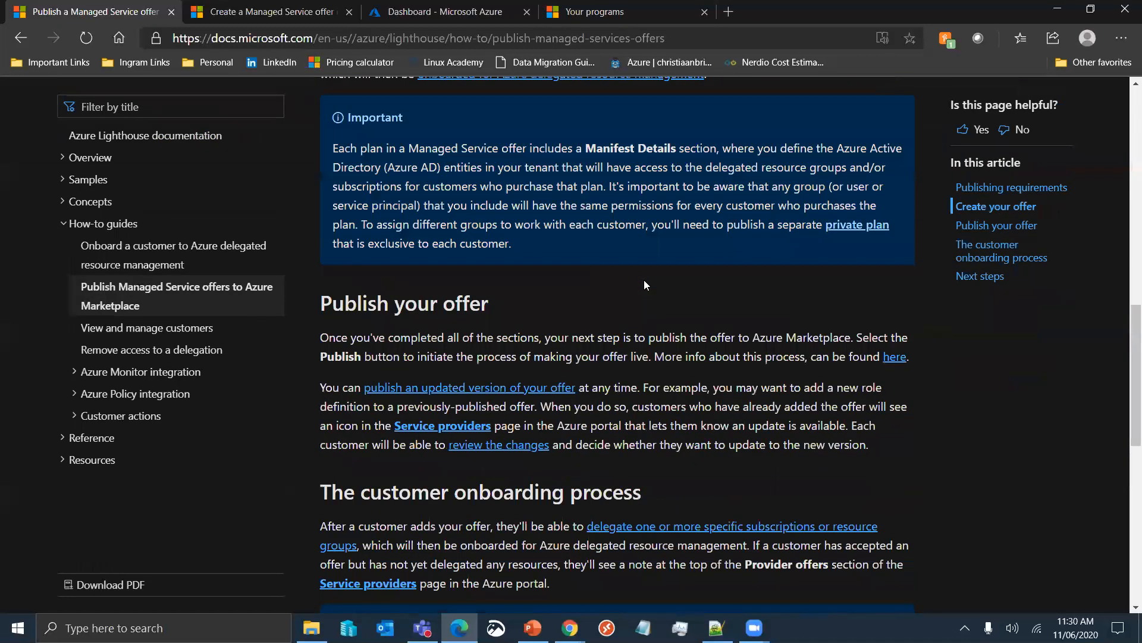
scroll(643, 283, "down", 4)
scroll(644, 279, "down", 5)
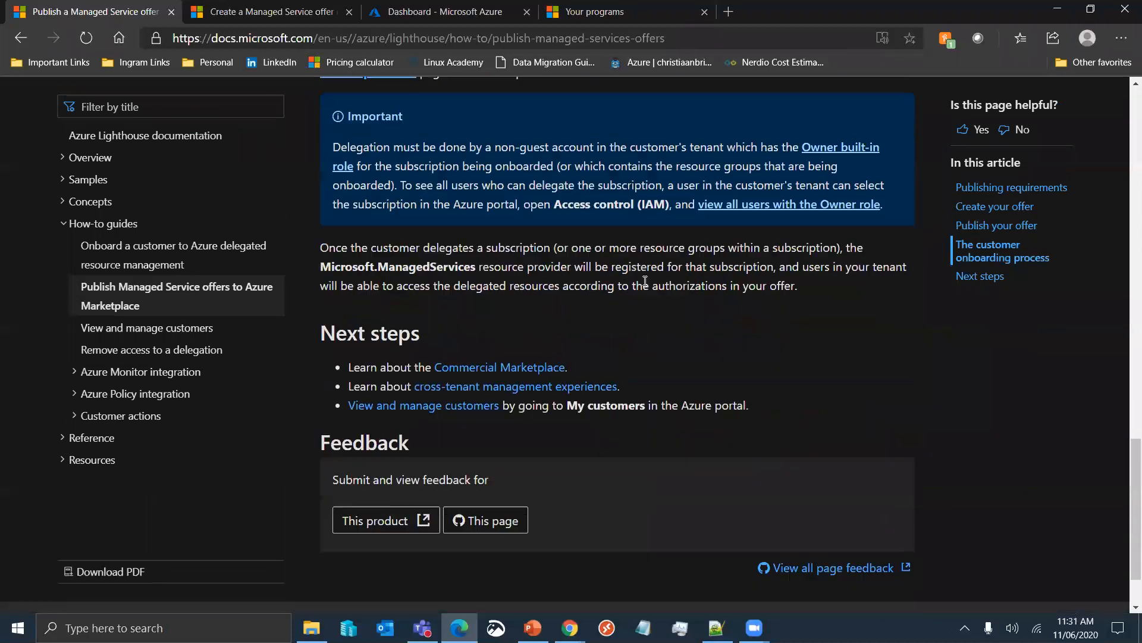
- Switch to the Create a Managed Service offer article and examine the competency and Azure Expert MSP prerequisites
left_click(267, 12)
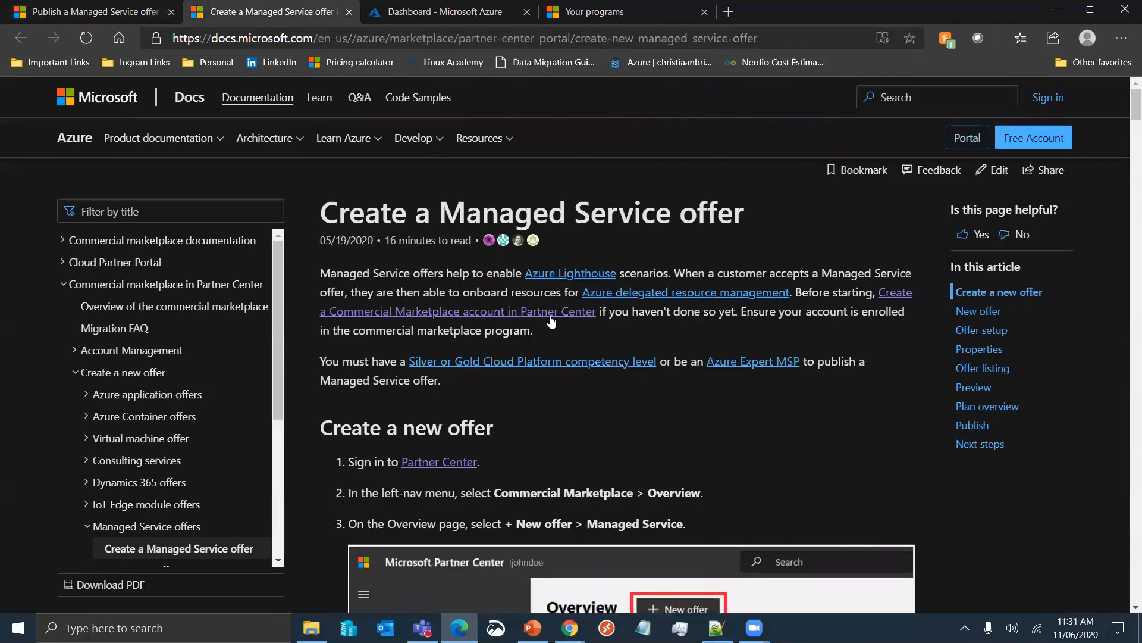
scroll(650, 431, "down", 4)
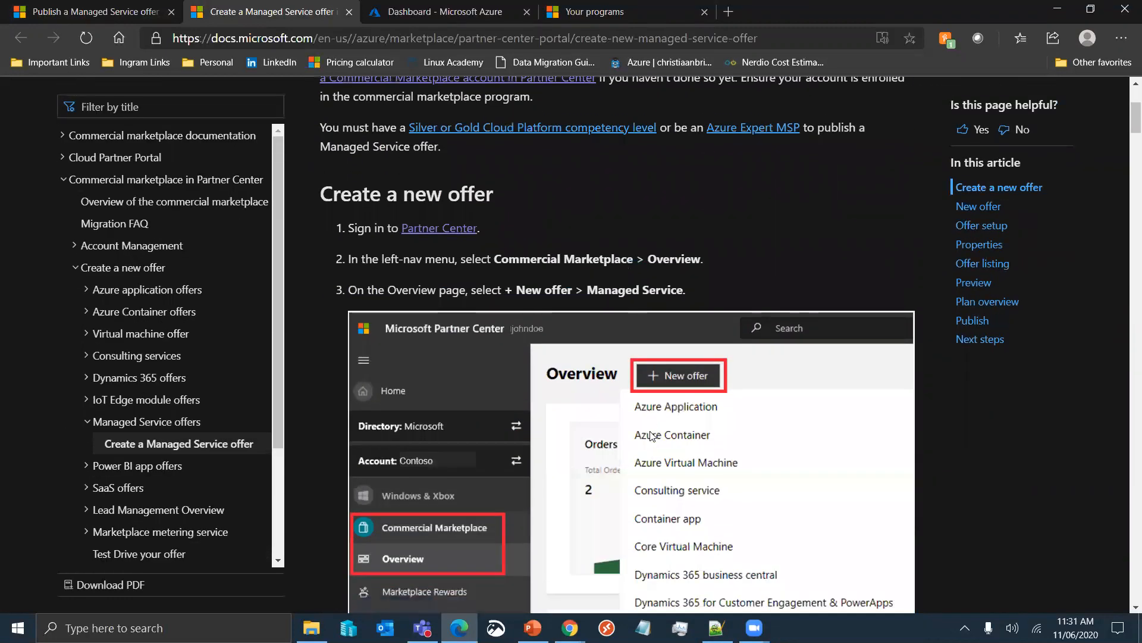
scroll(651, 436, "up", 1)
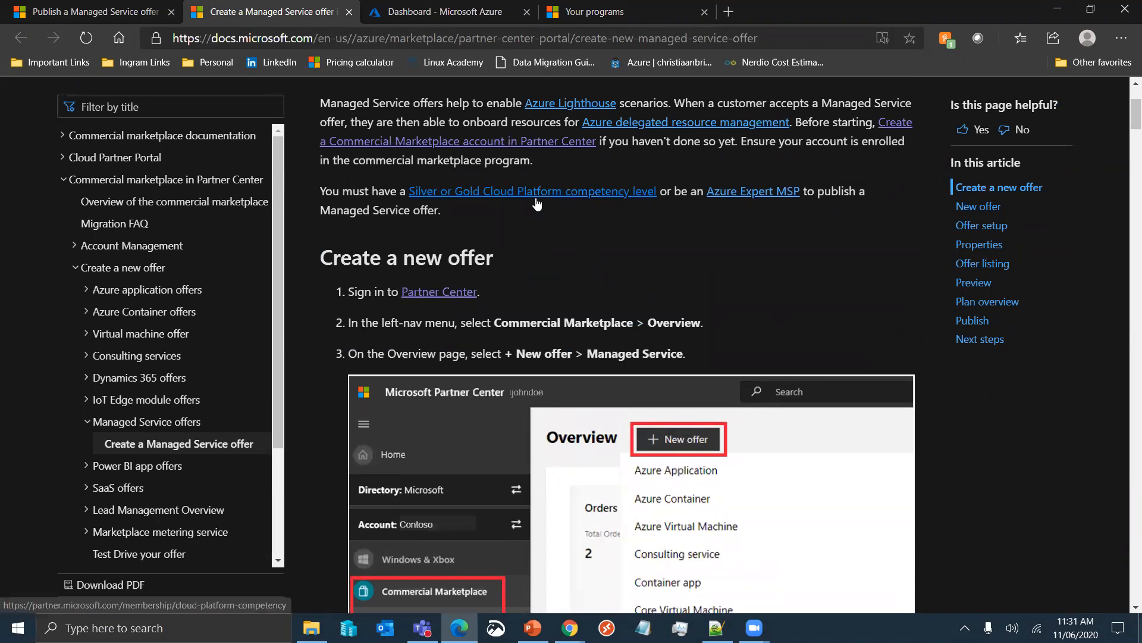
left_click_drag(363, 184, 827, 198)
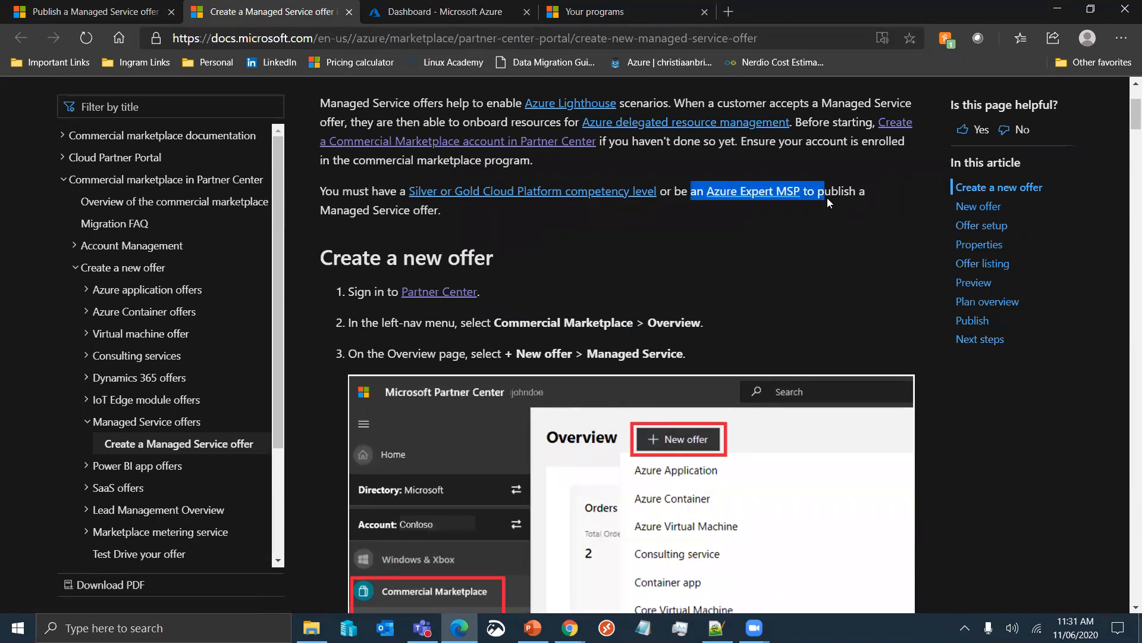
left_click(718, 235)
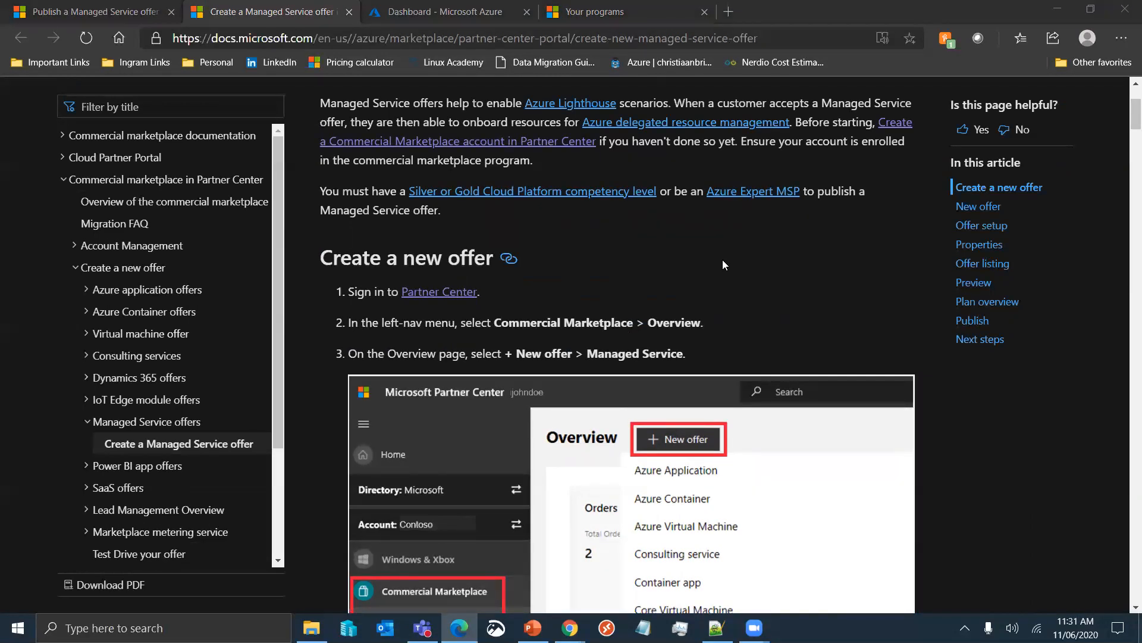
- Switch to Partner Center and examine the registered programs, the account settings options and the signed-in account
left_click(641, 7)
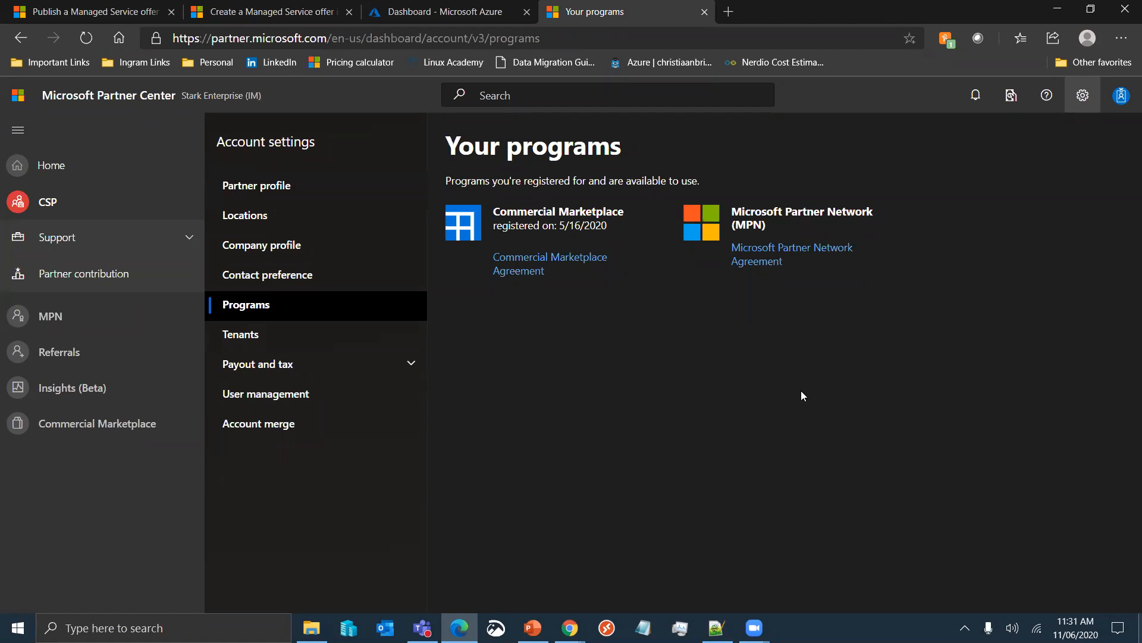
left_click_drag(327, 38, 172, 39)
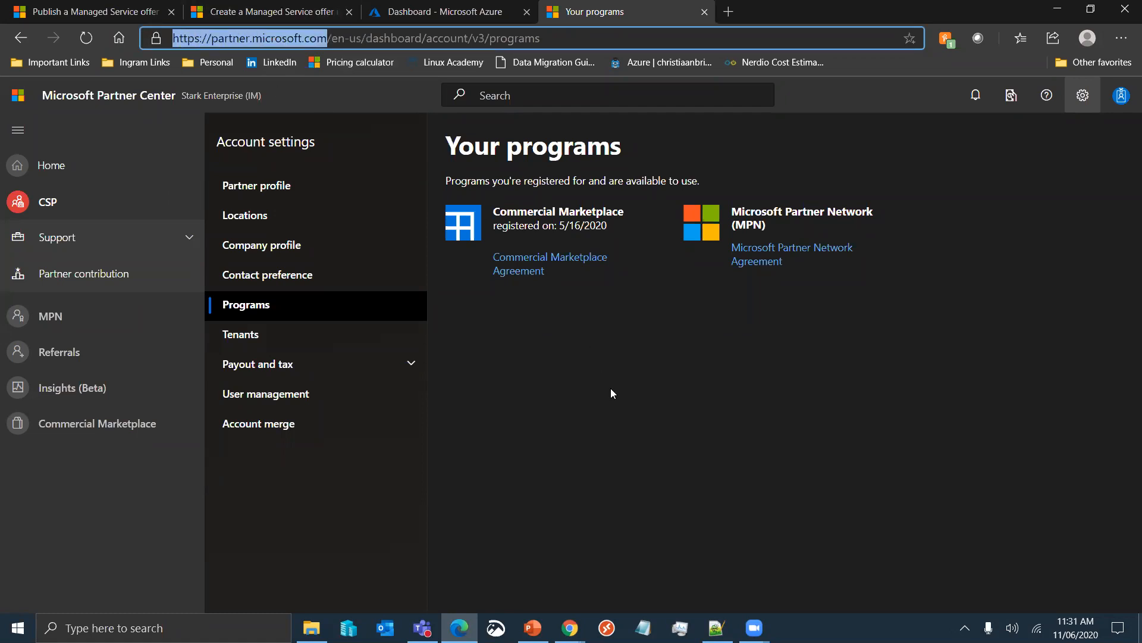
left_click(1083, 98)
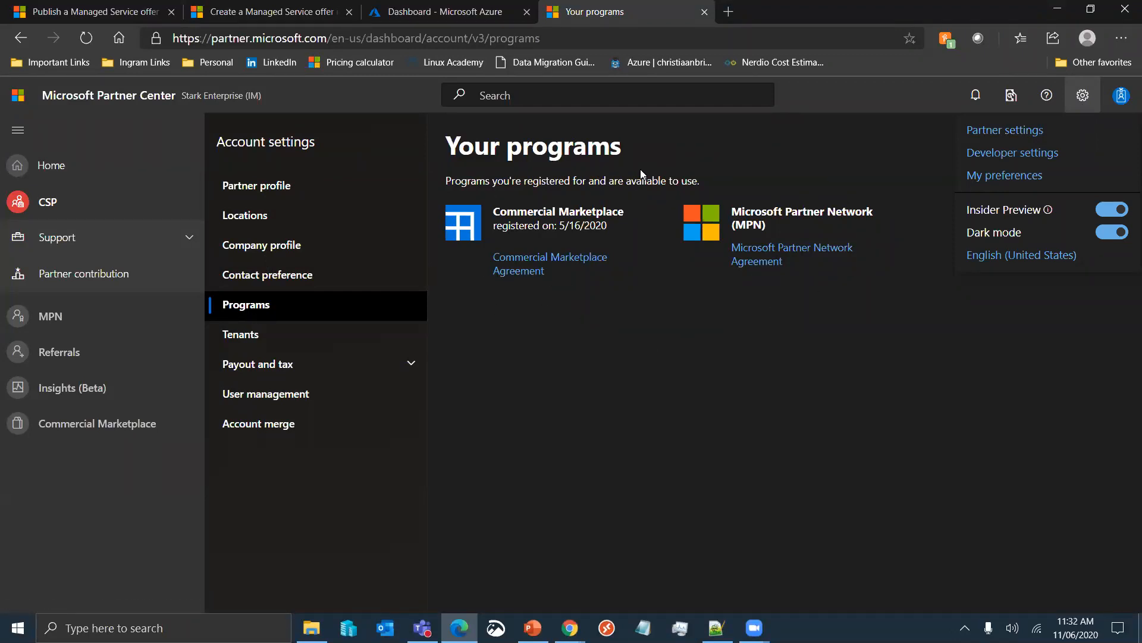
left_click_drag(510, 213, 641, 220)
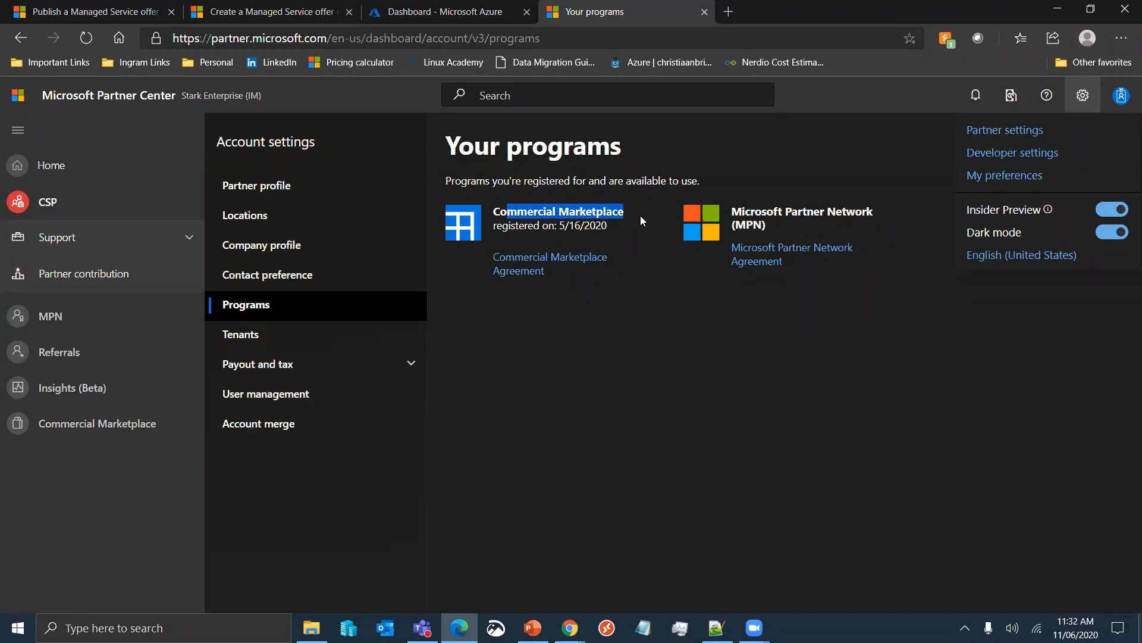
left_click_drag(744, 213, 785, 226)
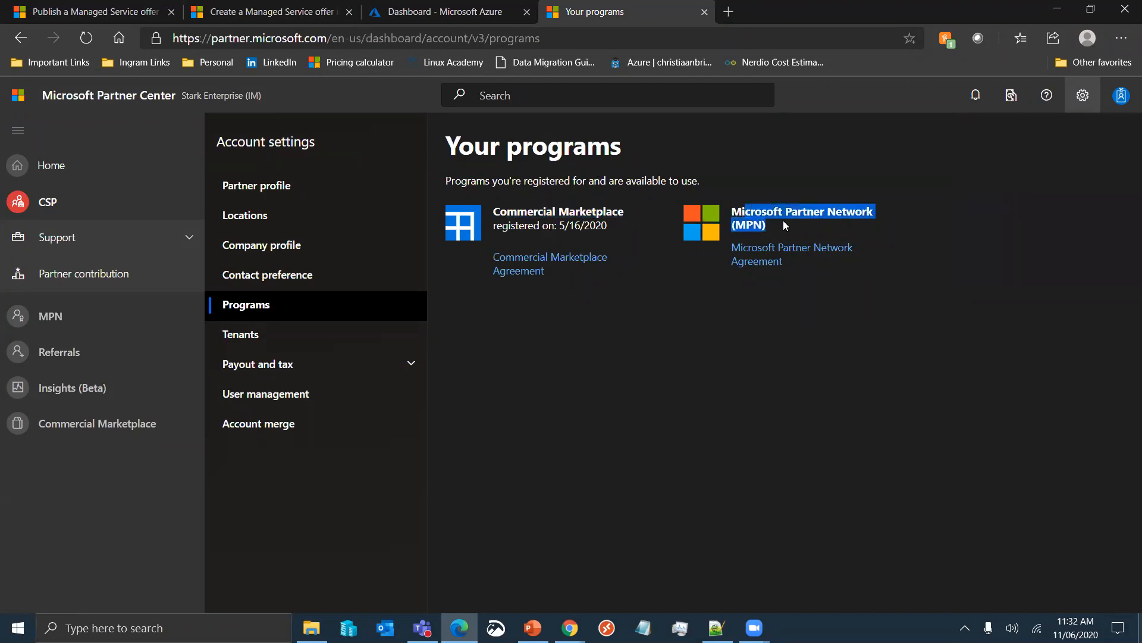
left_click(622, 204)
left_click_drag(623, 224, 495, 204)
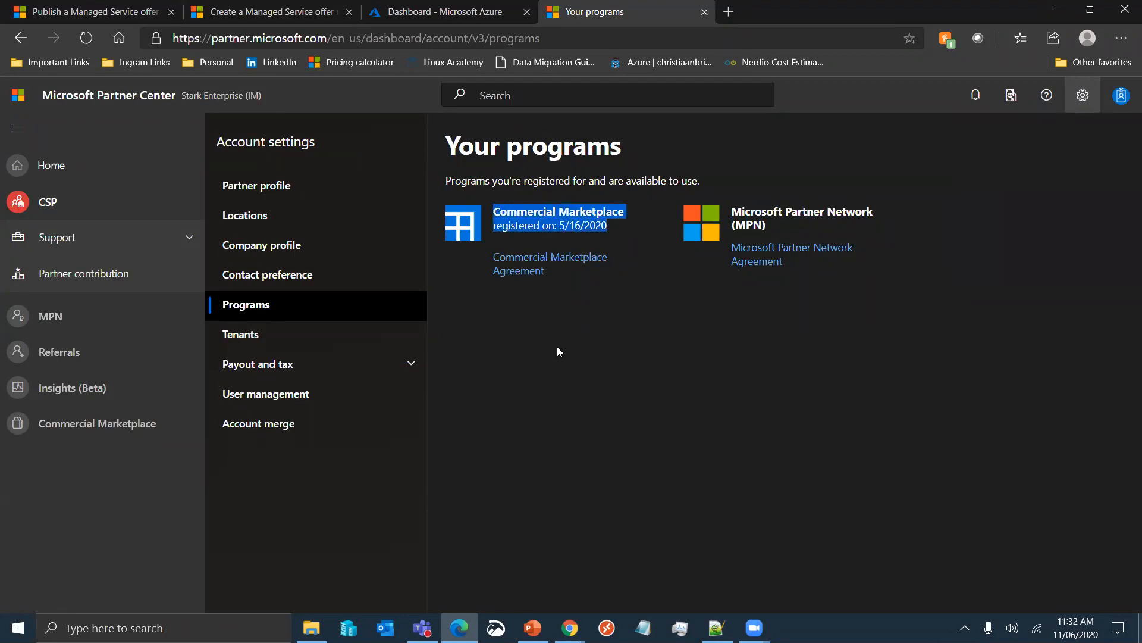
left_click(582, 352)
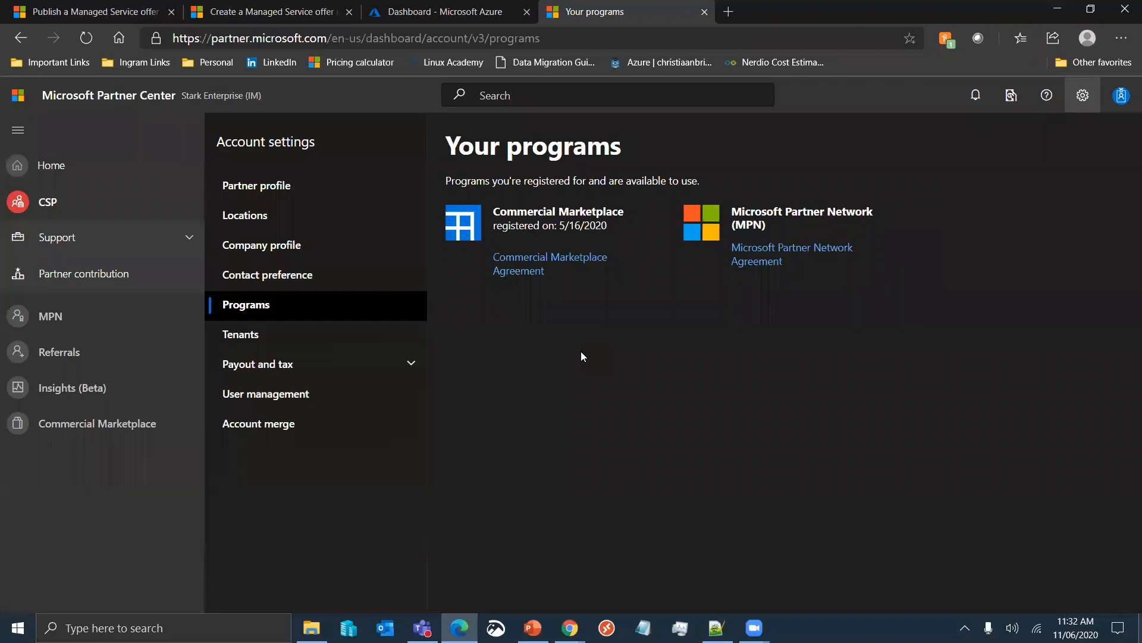
left_click(1122, 96)
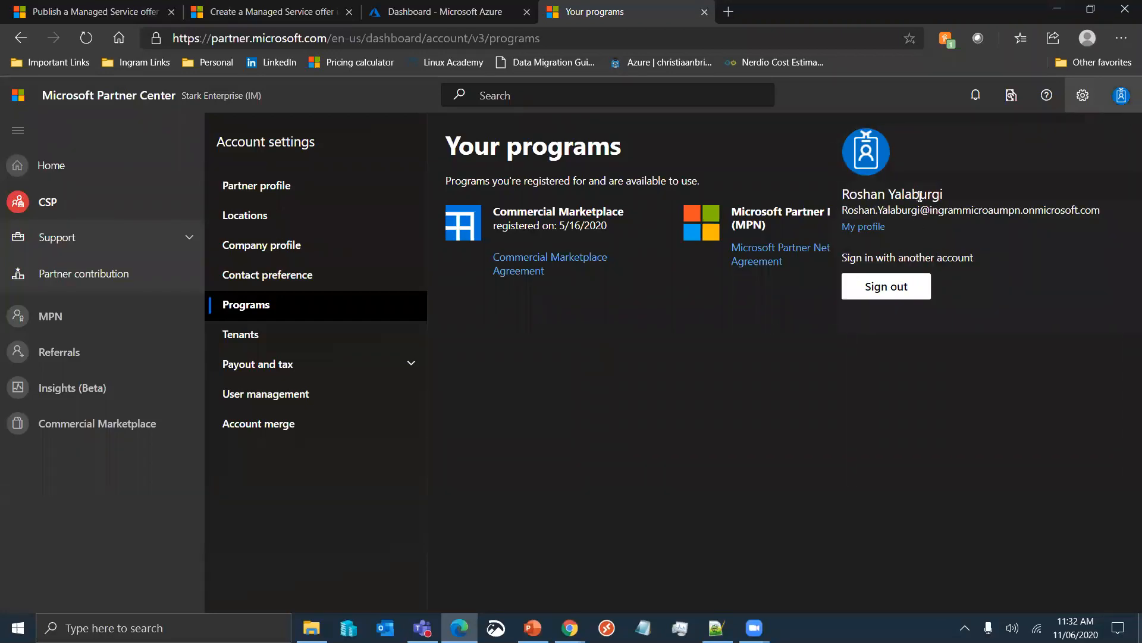
left_click(757, 352)
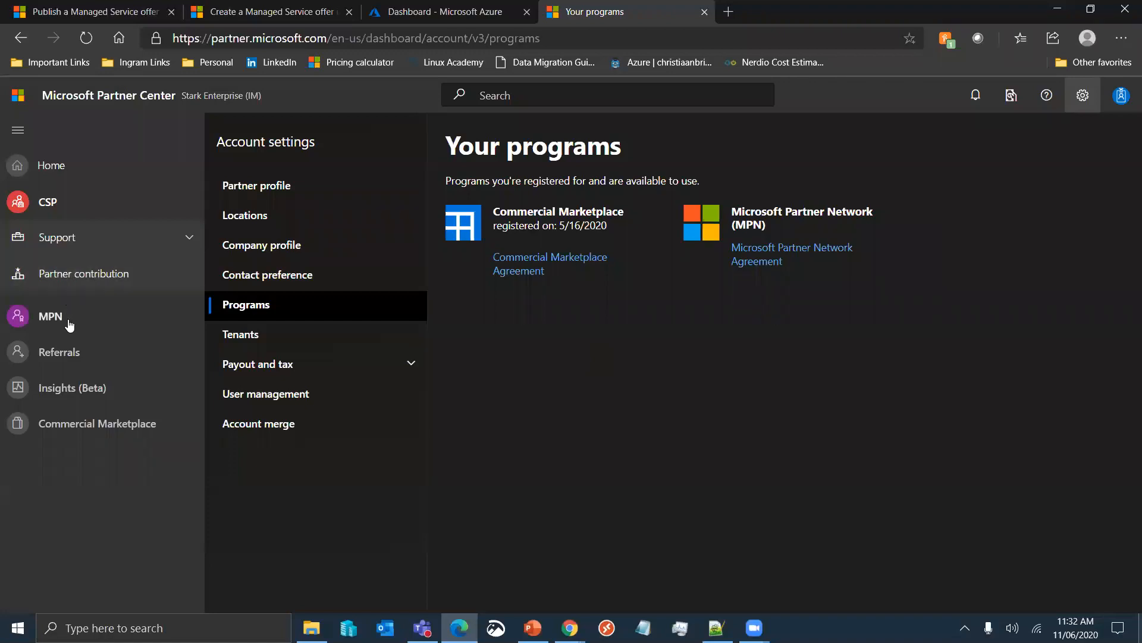
- Open the Commercial Marketplace overview and look at the offer types available for a new offer, including Managed Service
left_click(98, 426)
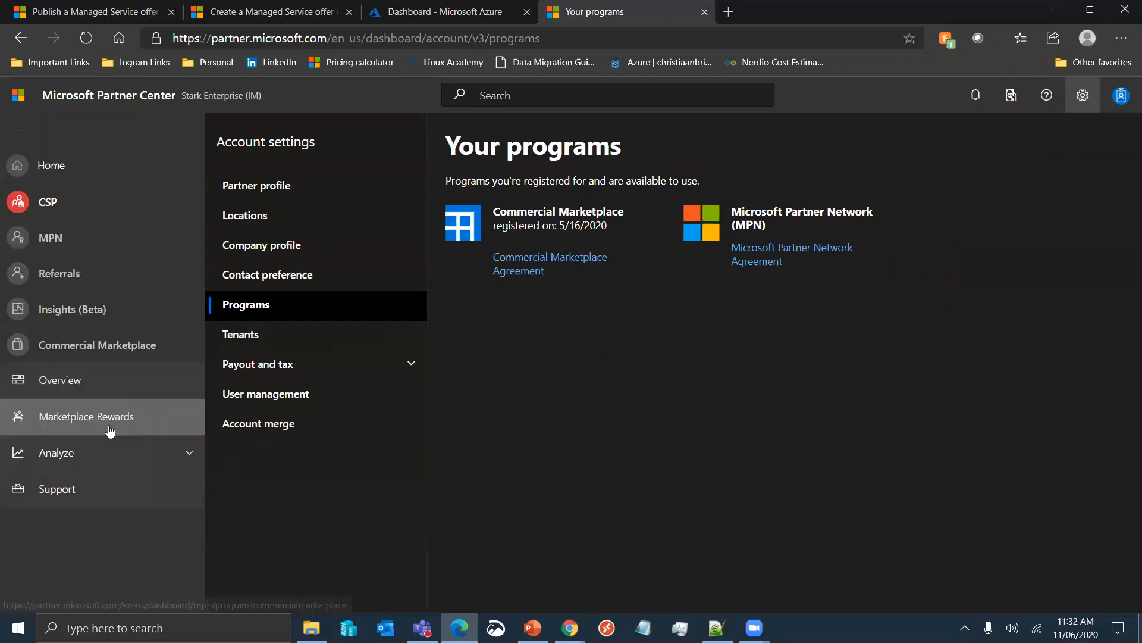
left_click(75, 387)
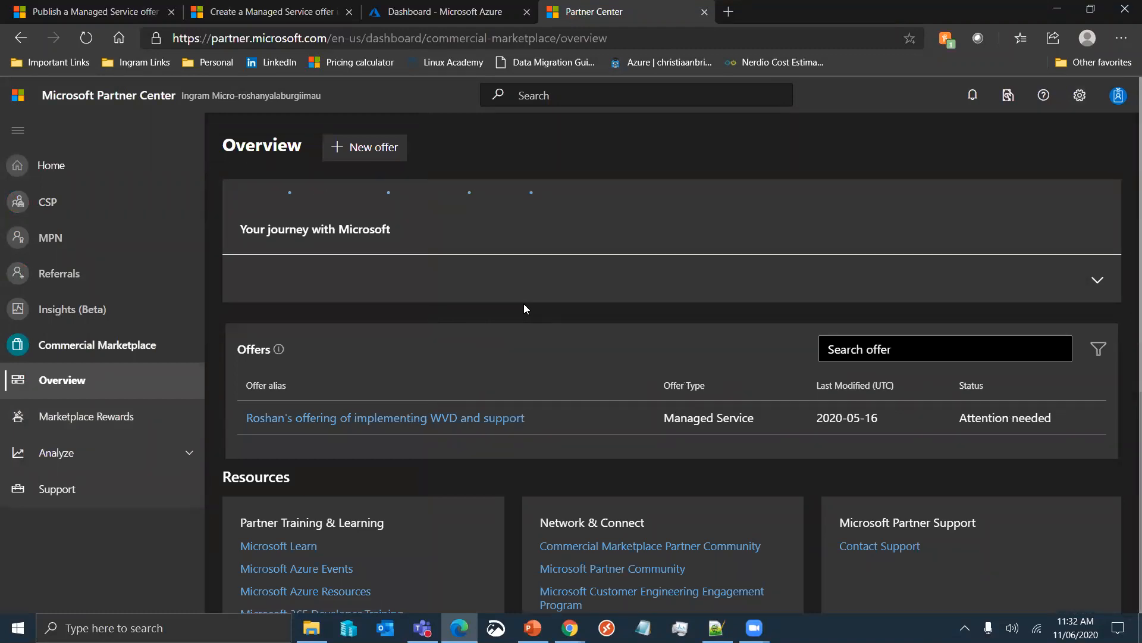
left_click(348, 153)
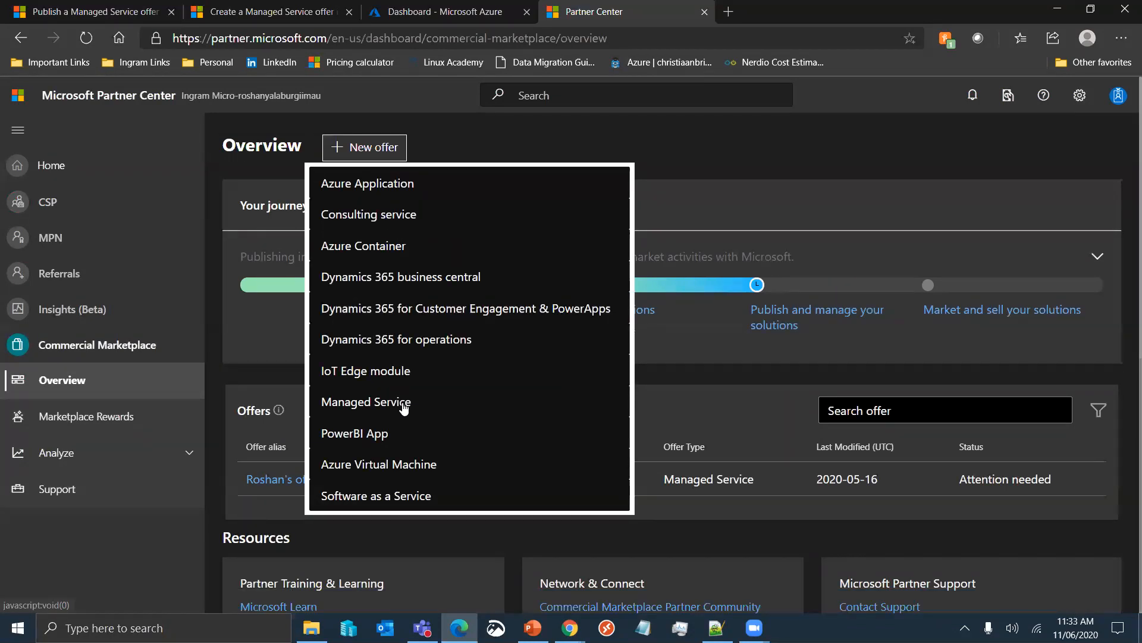
left_click(708, 405)
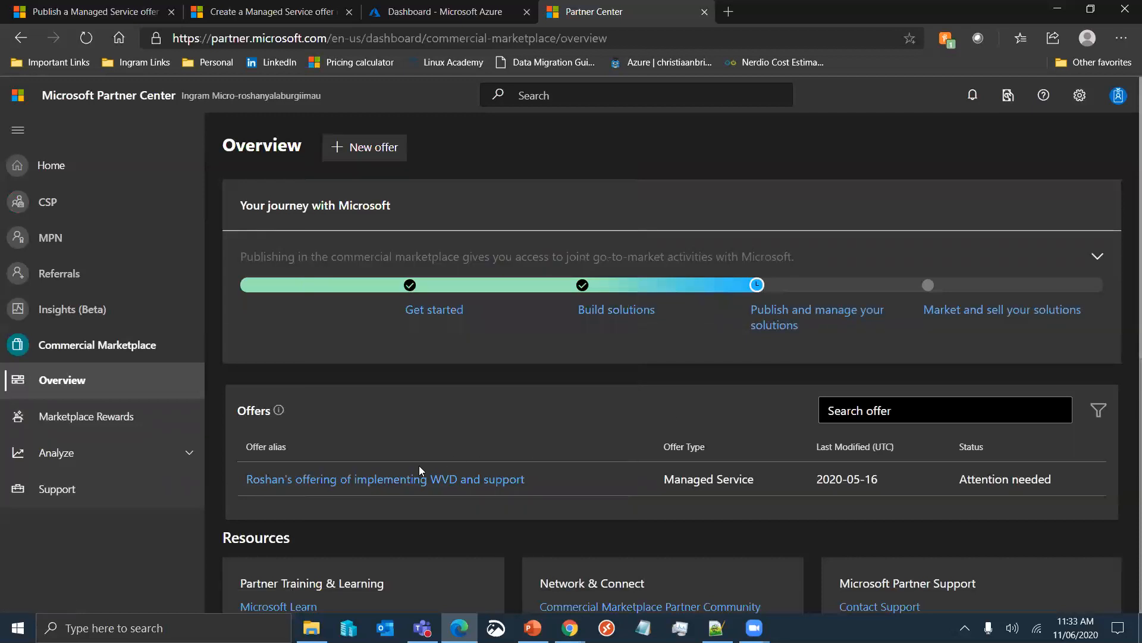
- Open the existing WVD implementation and support offer and examine the customer leads connection in its offer setup
left_click(404, 480)
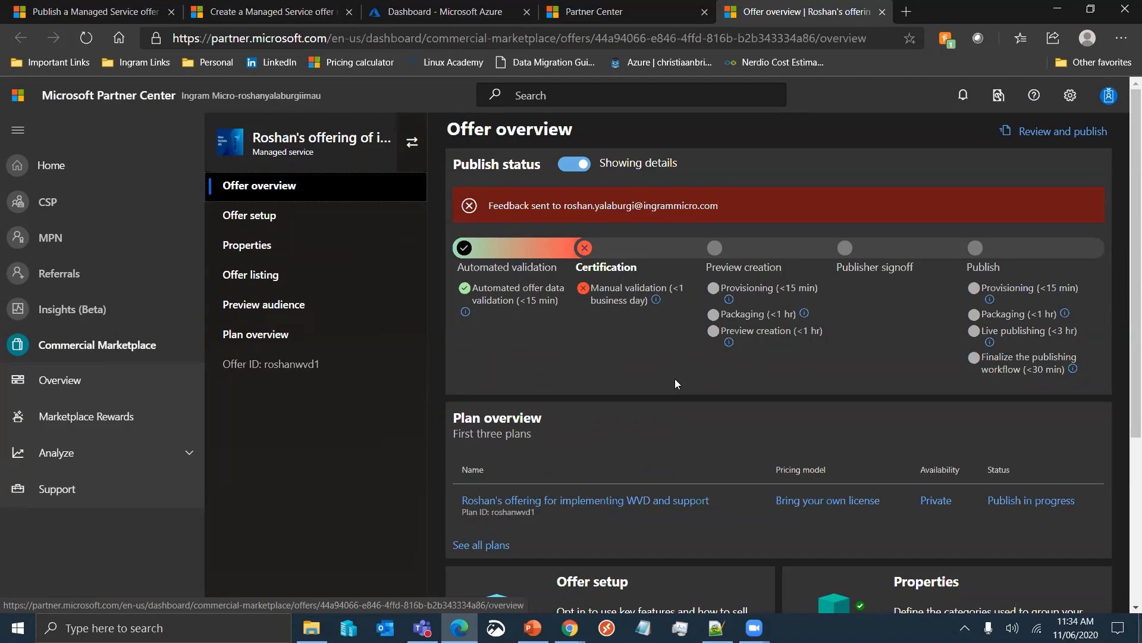
left_click(307, 222)
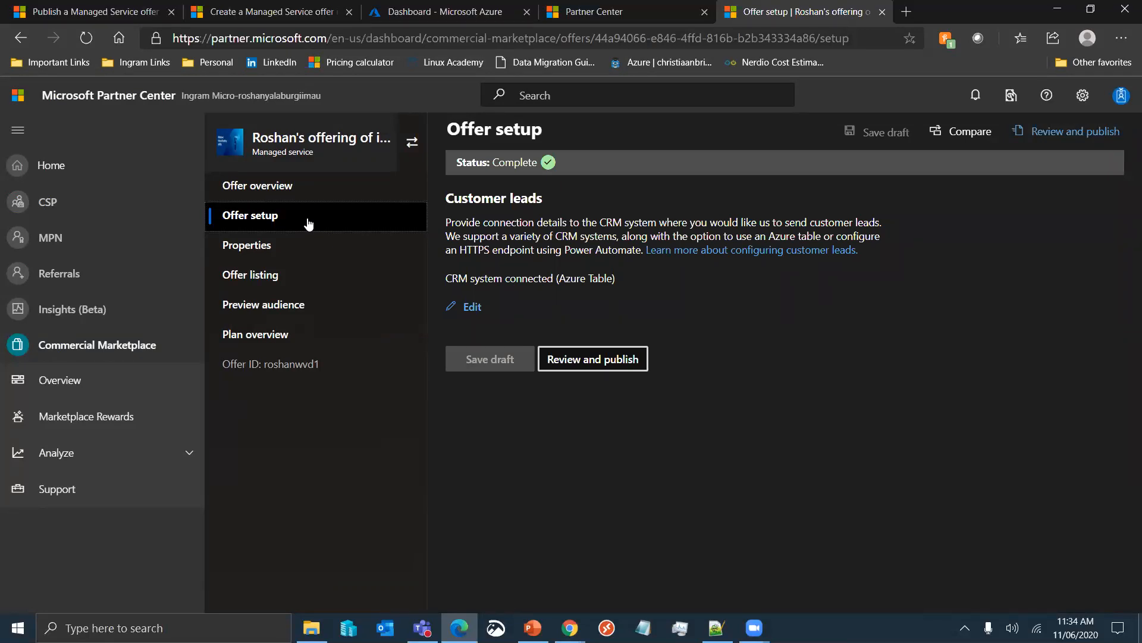
left_click_drag(555, 236, 670, 233)
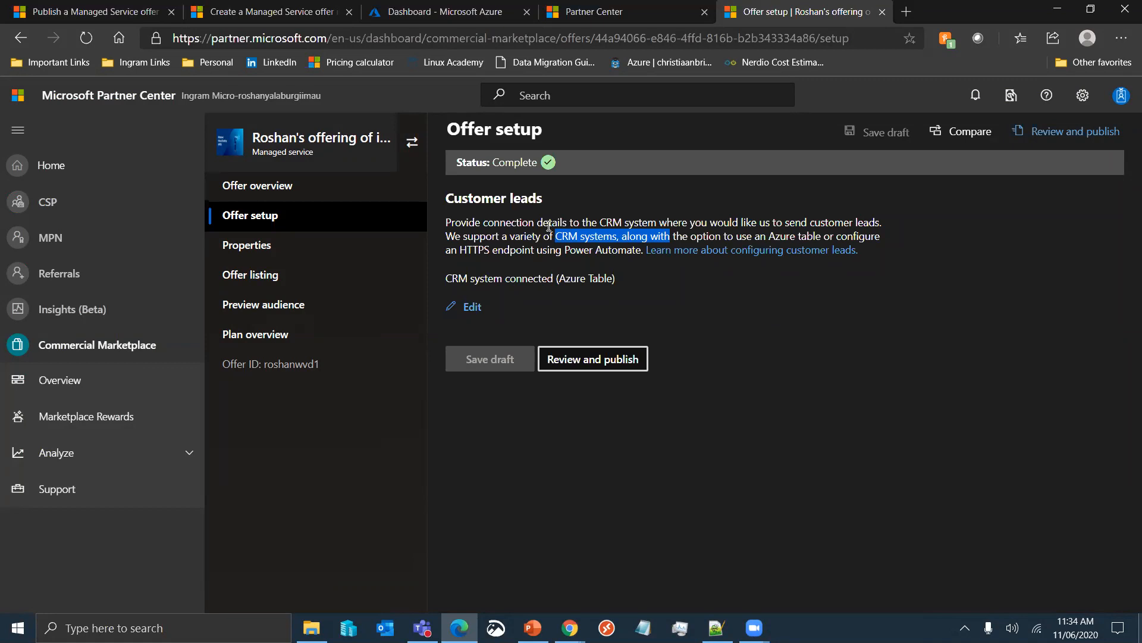
left_click_drag(616, 279, 549, 280)
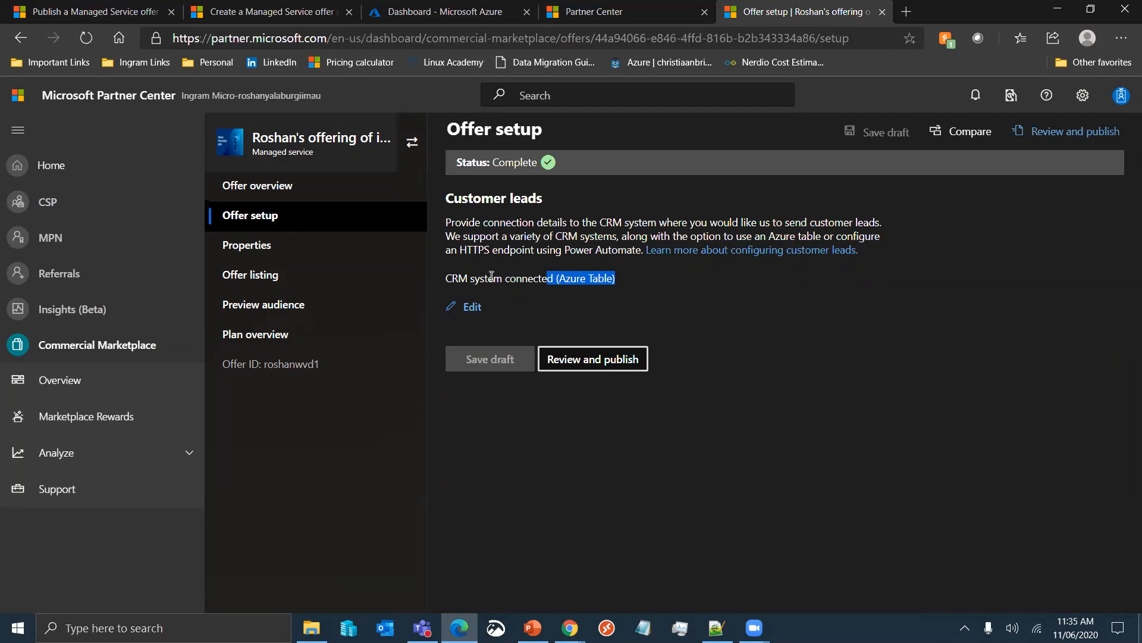
left_click(563, 237)
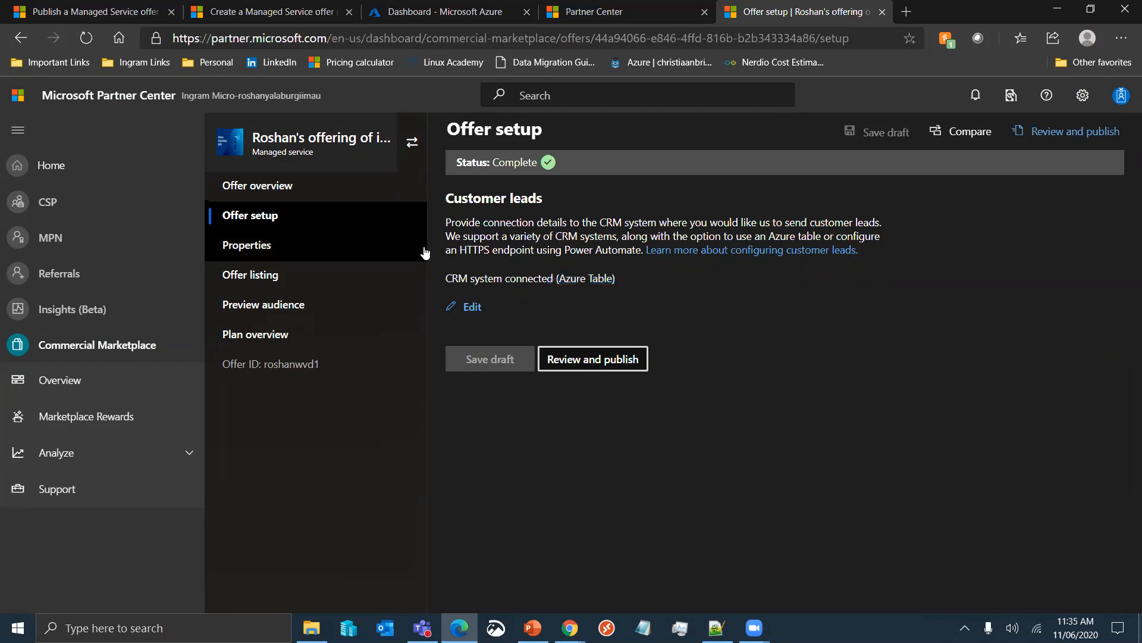
- Examine the lead destination options in the offer's CRM connection details, leaving Azure Table selected, and close them without saving
left_click(476, 308)
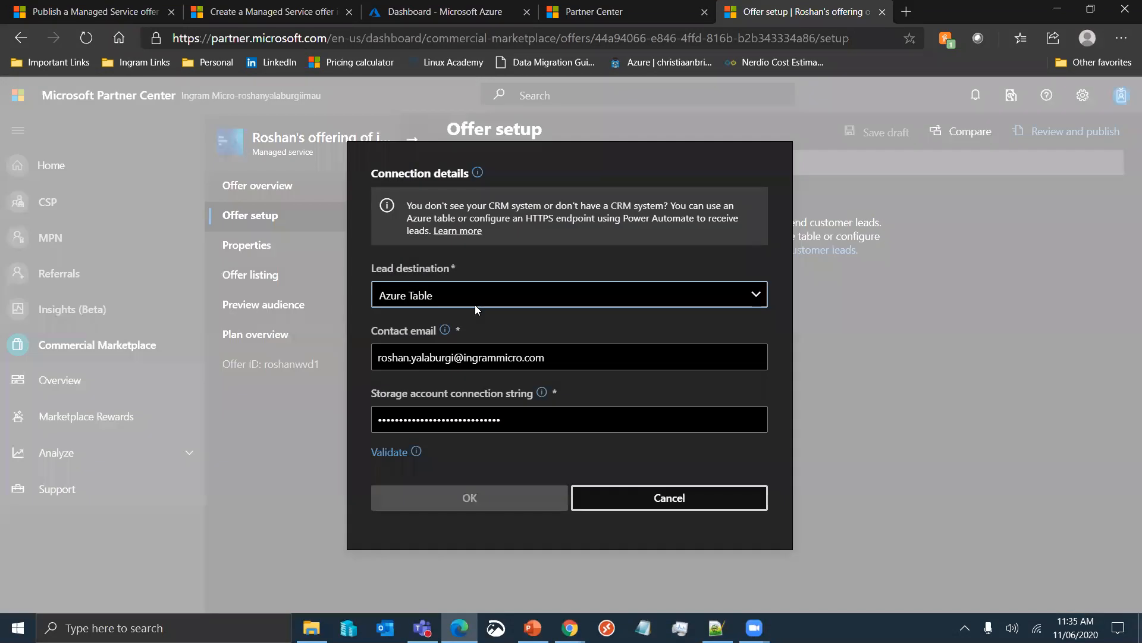
left_click(753, 302)
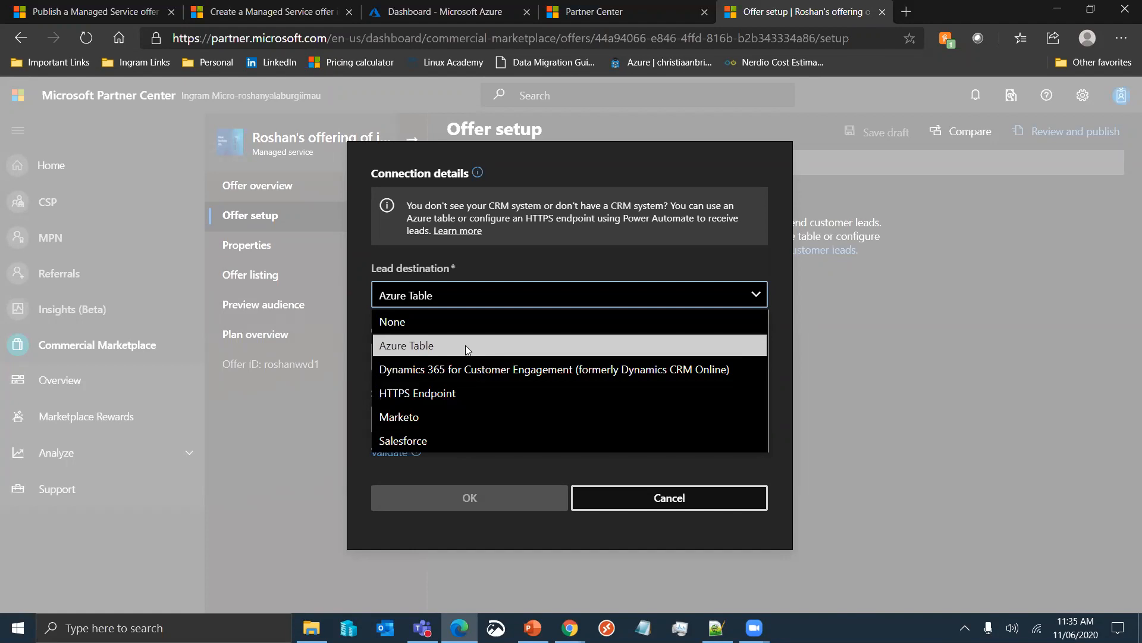
left_click(680, 246)
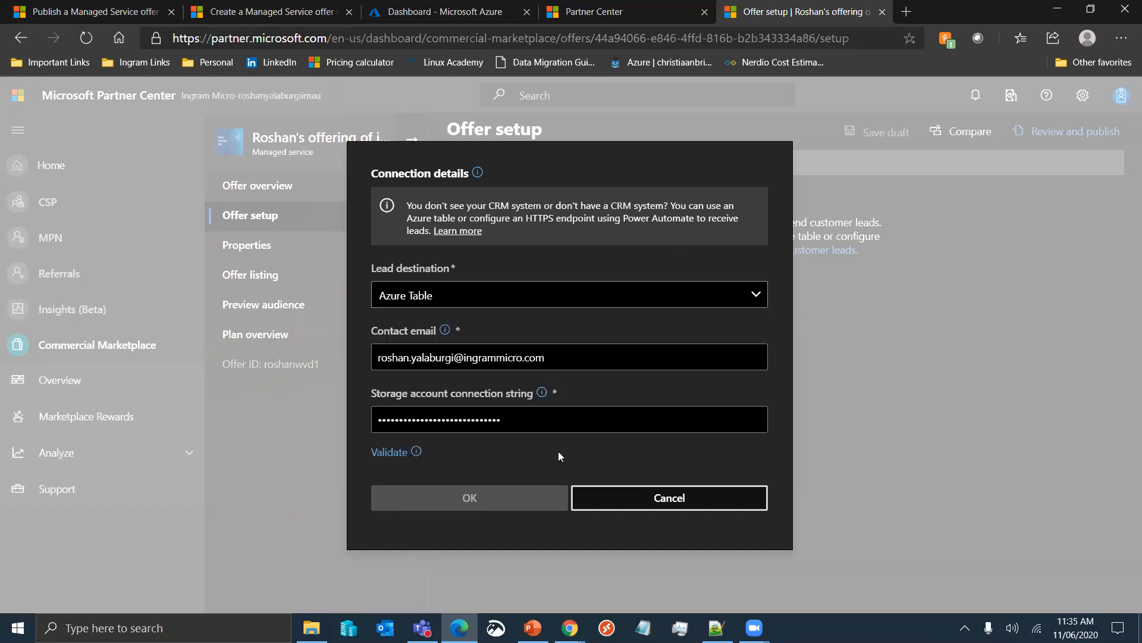
left_click(673, 505)
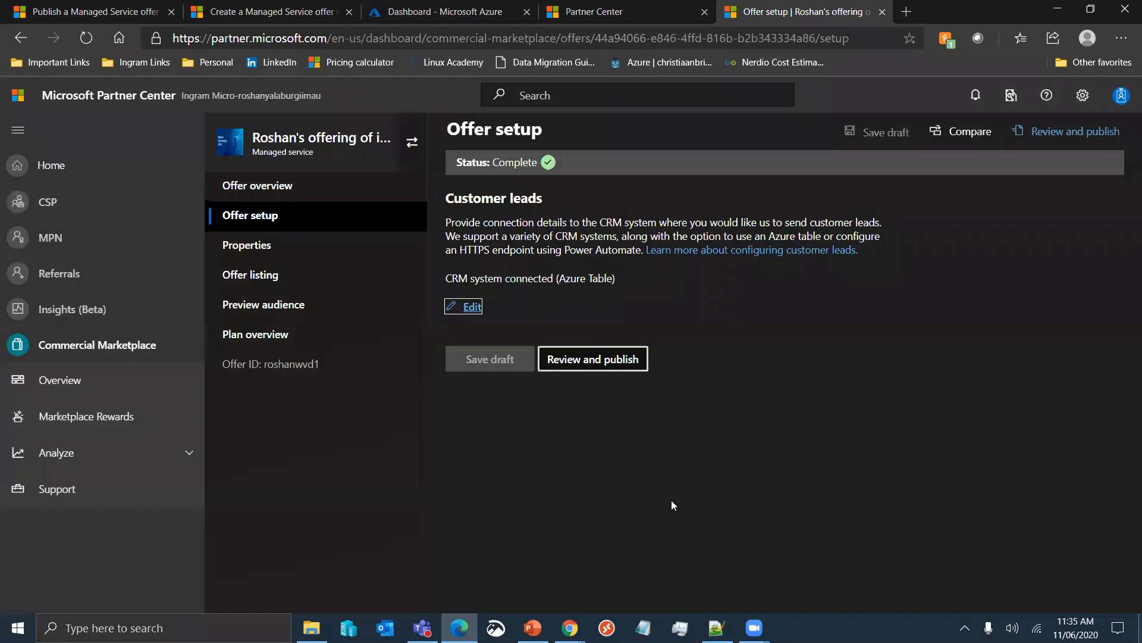
- Open the offer's properties and review the selected categories and the legal terms and conditions
left_click(280, 251)
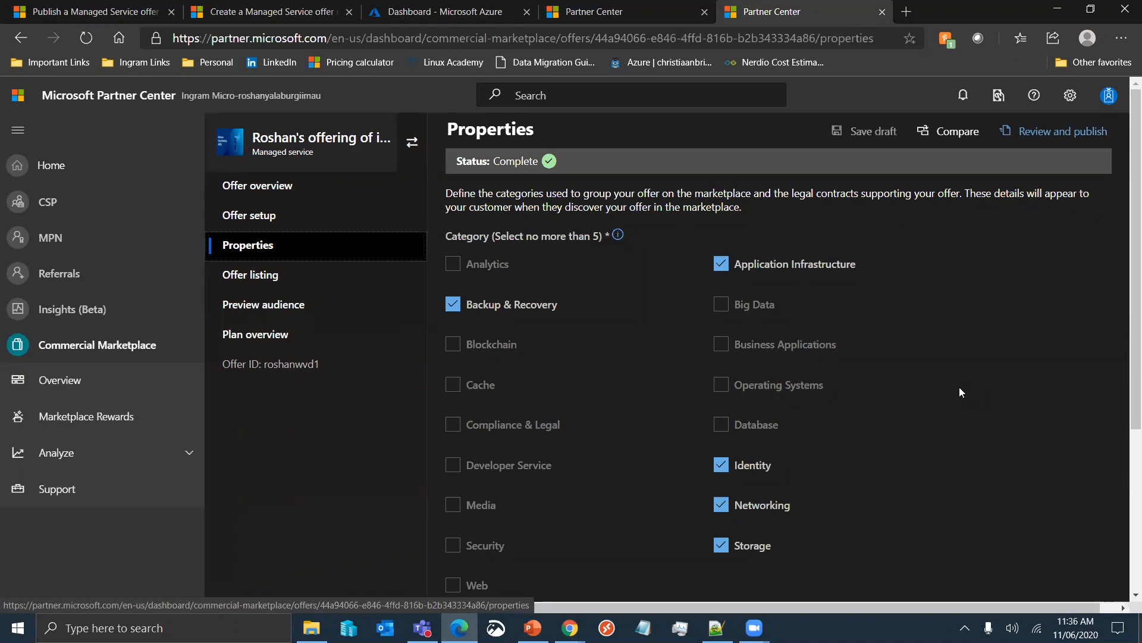
scroll(959, 388, "down", 1)
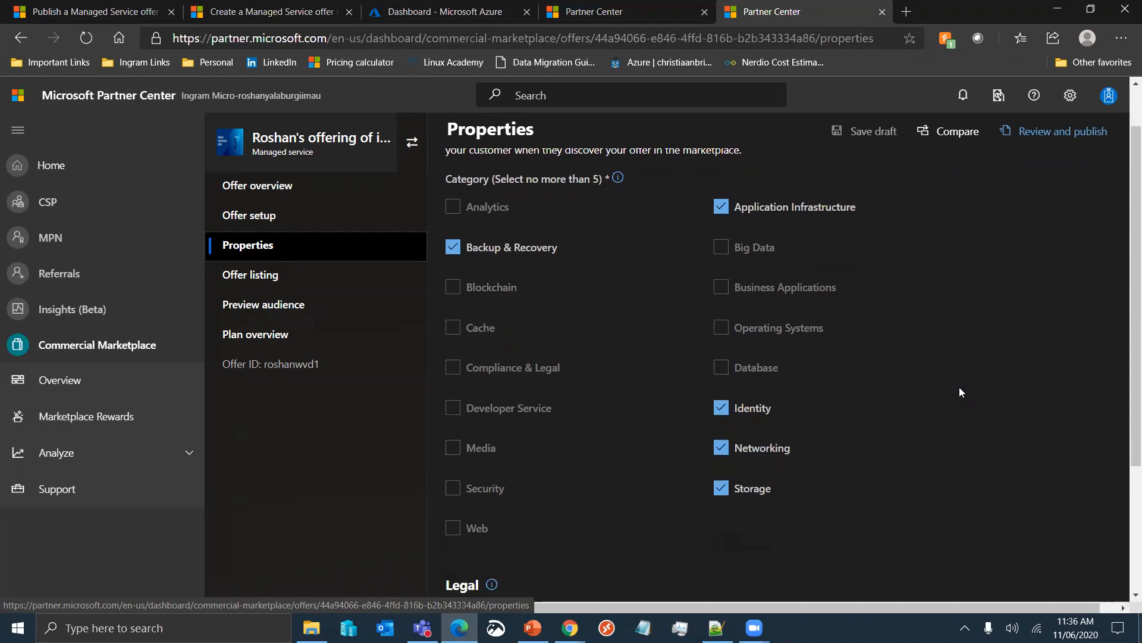
scroll(959, 388, "down", 2)
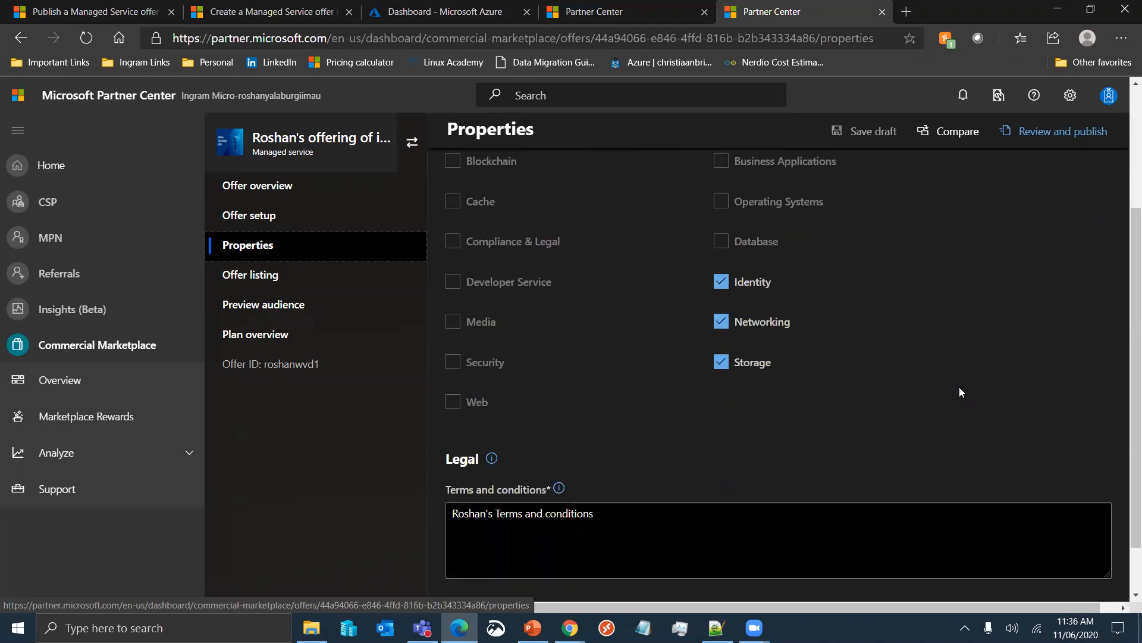
- Examine the terms and conditions text in the Legal section of the offer's properties
scroll(959, 393, "up", 2)
scroll(959, 392, "down", 3)
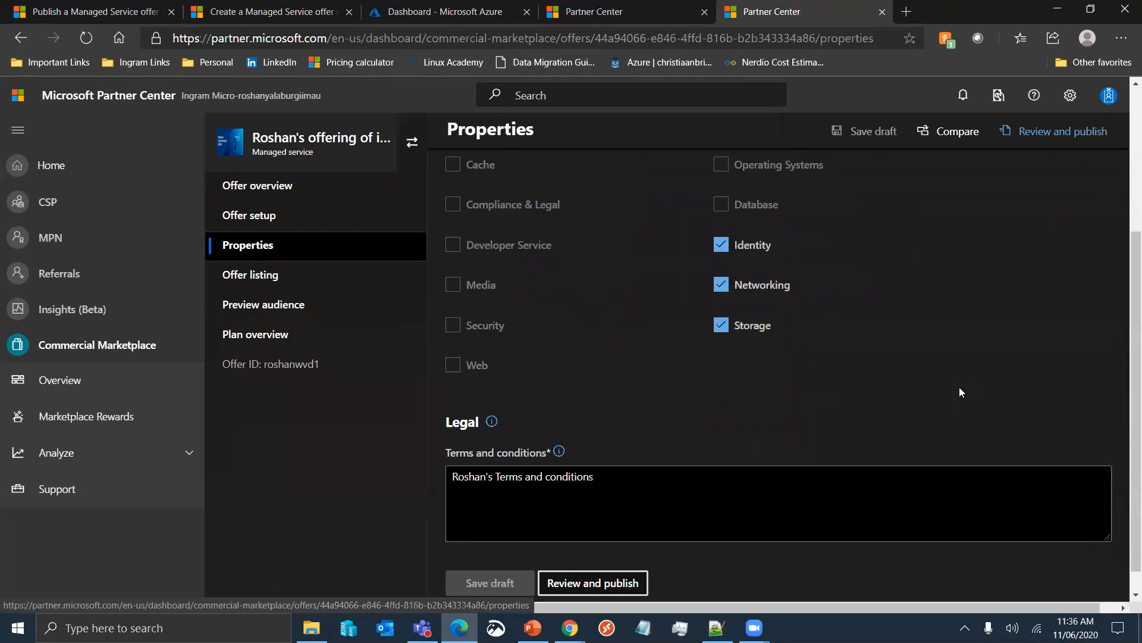
left_click(785, 458)
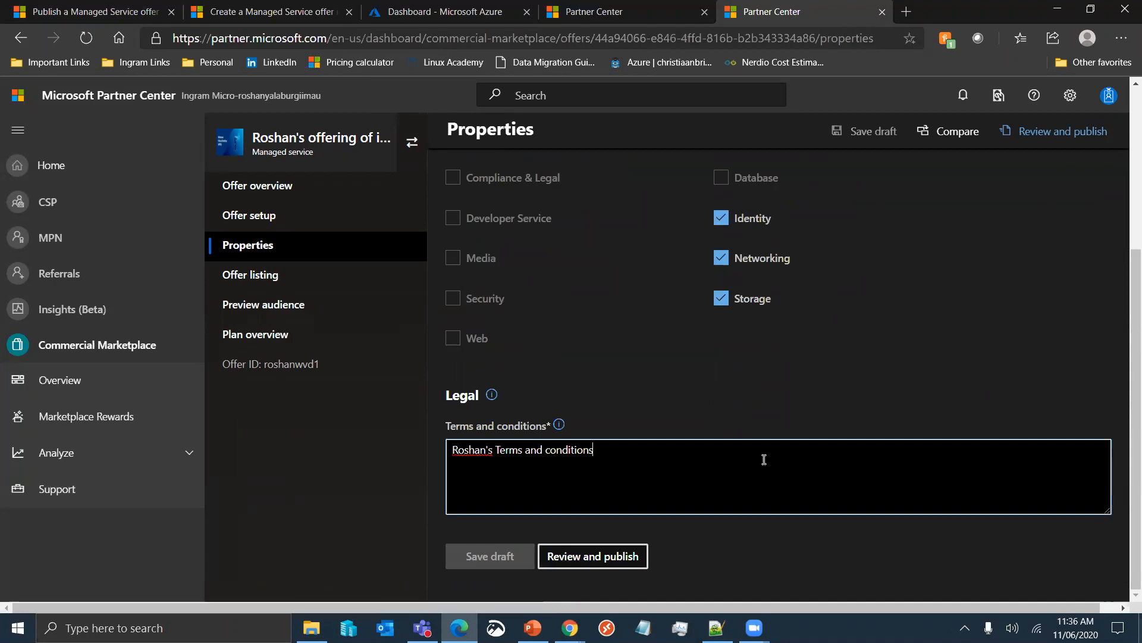
- Open the offer listing and review its name, search results summary, long summary, description and privacy policy link
left_click(279, 281)
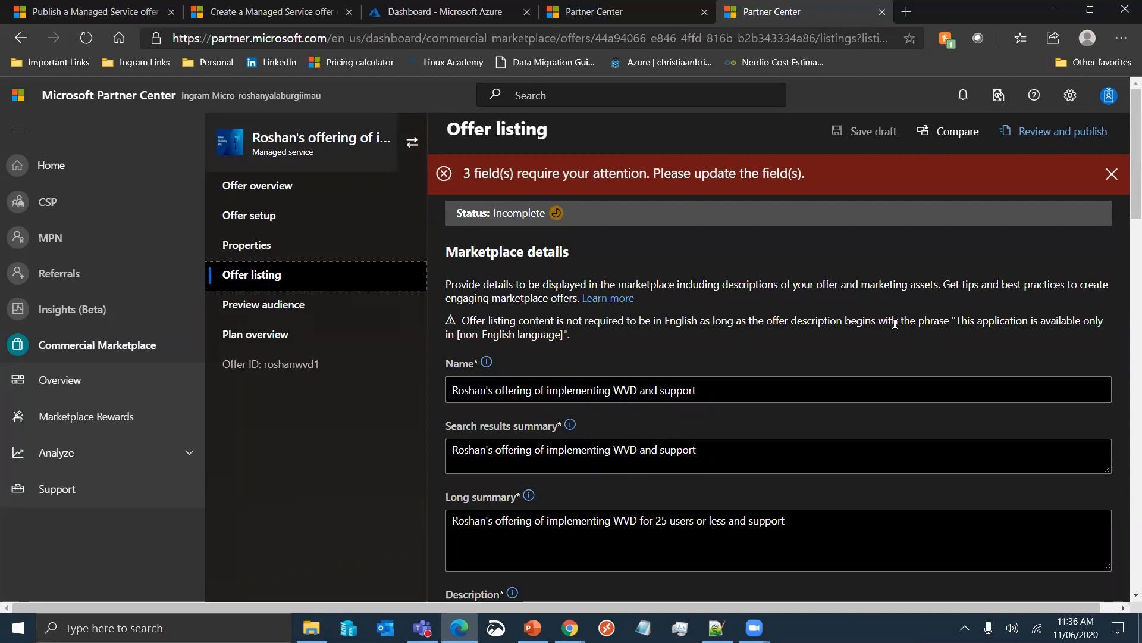
scroll(895, 324, "down", 2)
left_click(793, 292)
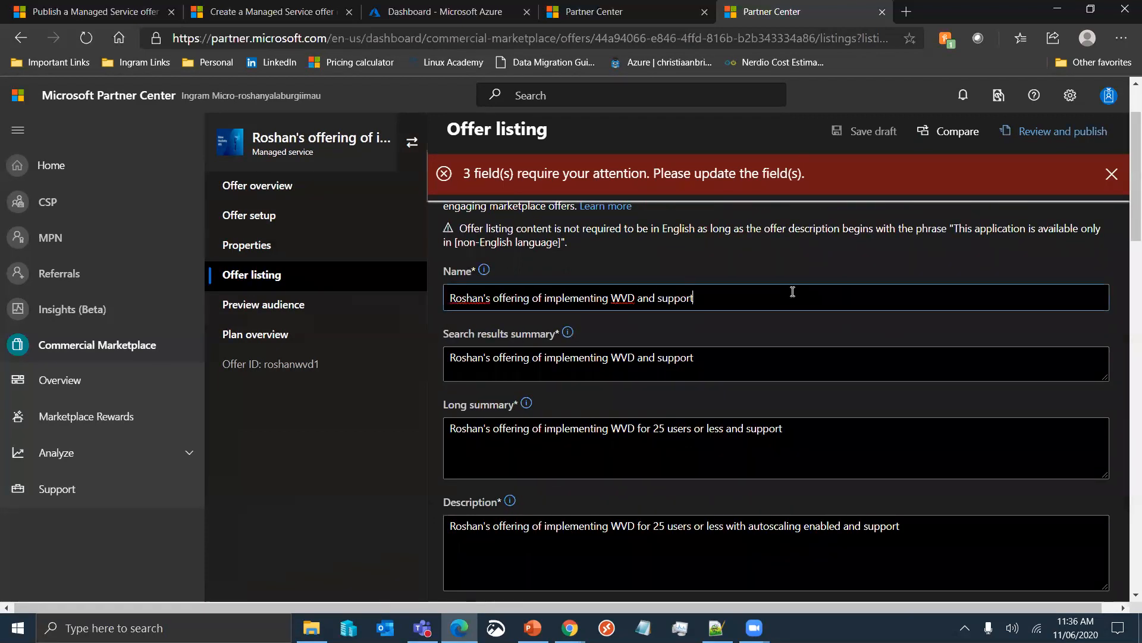
left_click(784, 367)
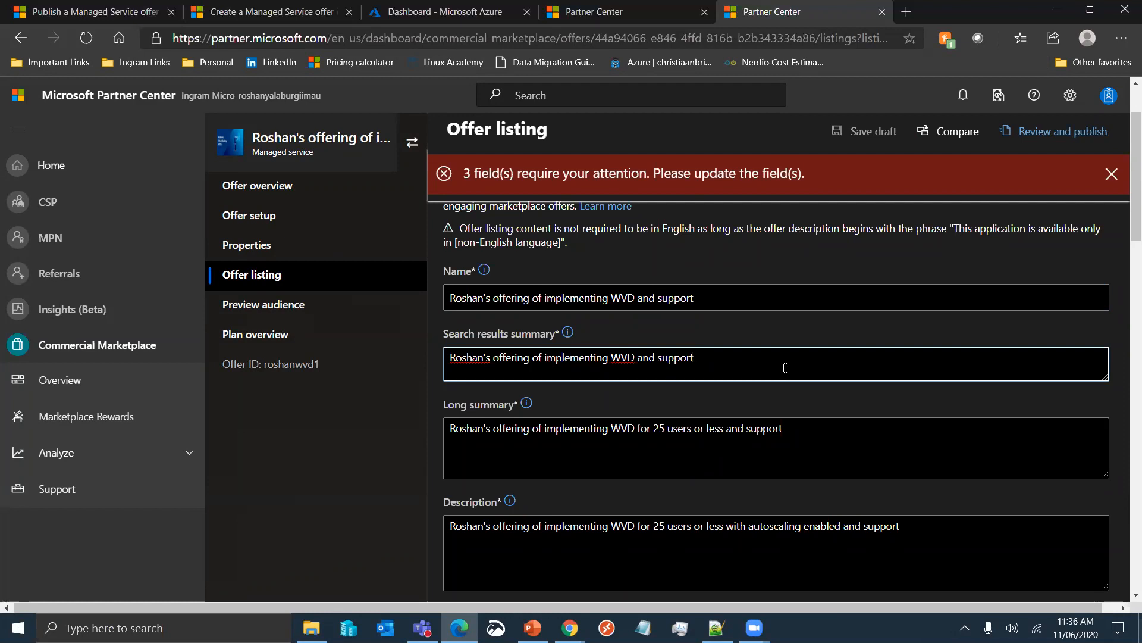
left_click(816, 437)
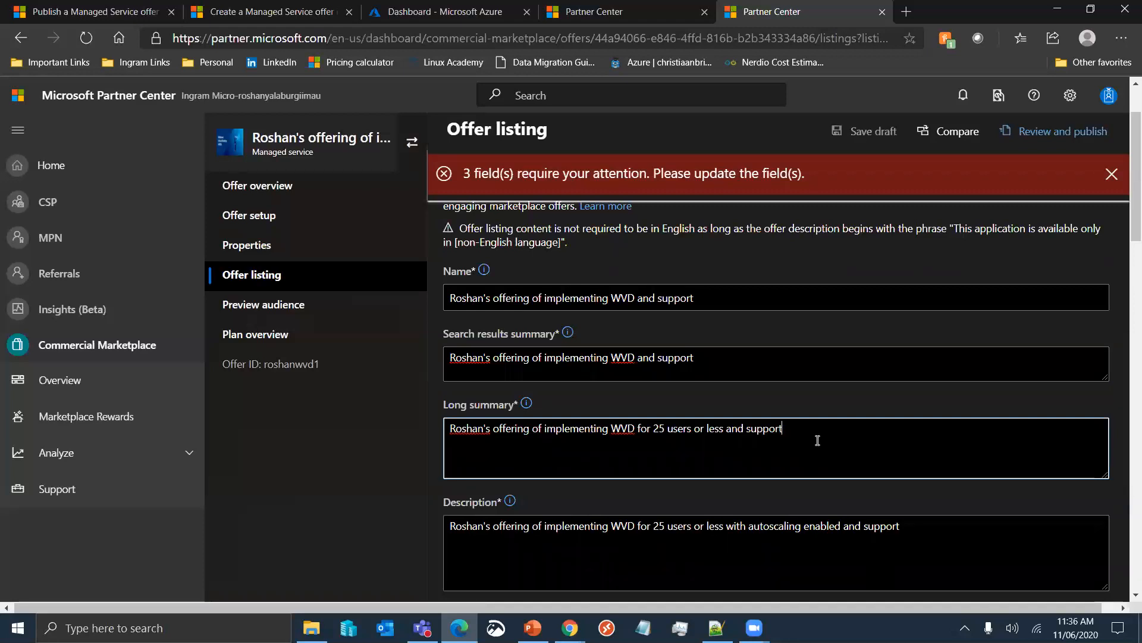
scroll(812, 491, "down", 2)
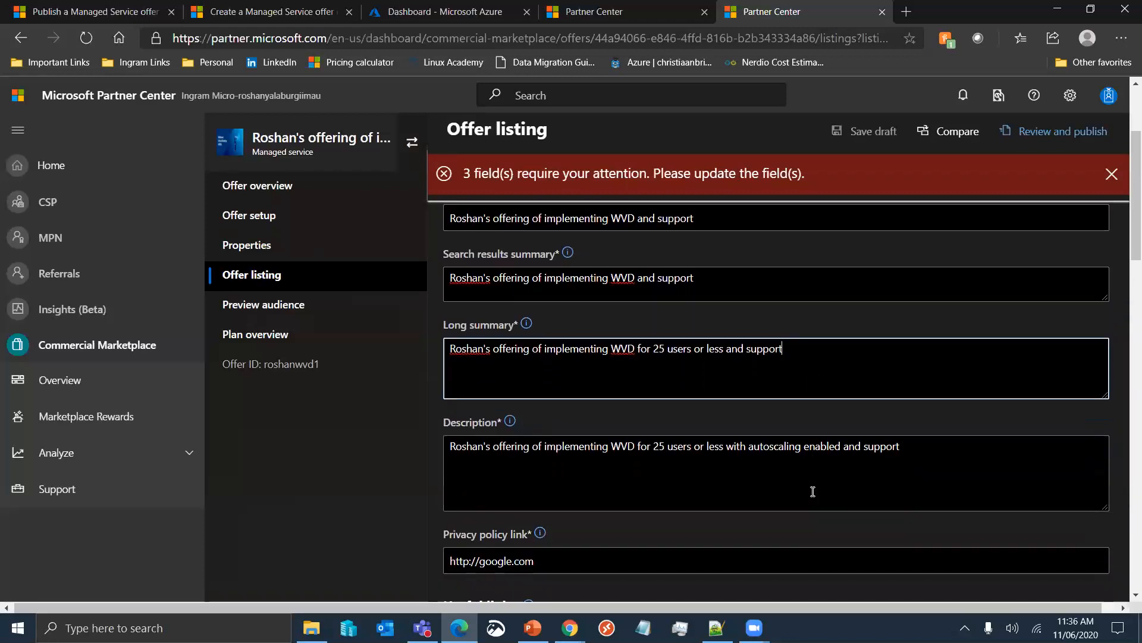
scroll(812, 452, "down", 2)
left_click(774, 425)
- Review the listing's useful links, support contact, engineering contact and support URL fields
scroll(761, 450, "down", 3)
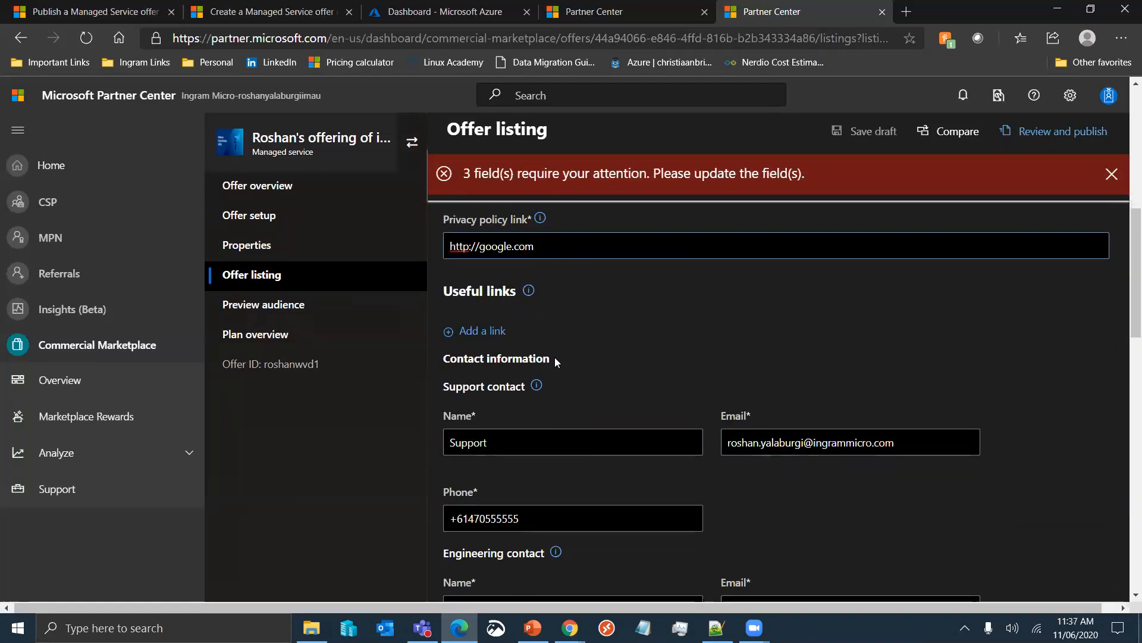
scroll(734, 486, "down", 3)
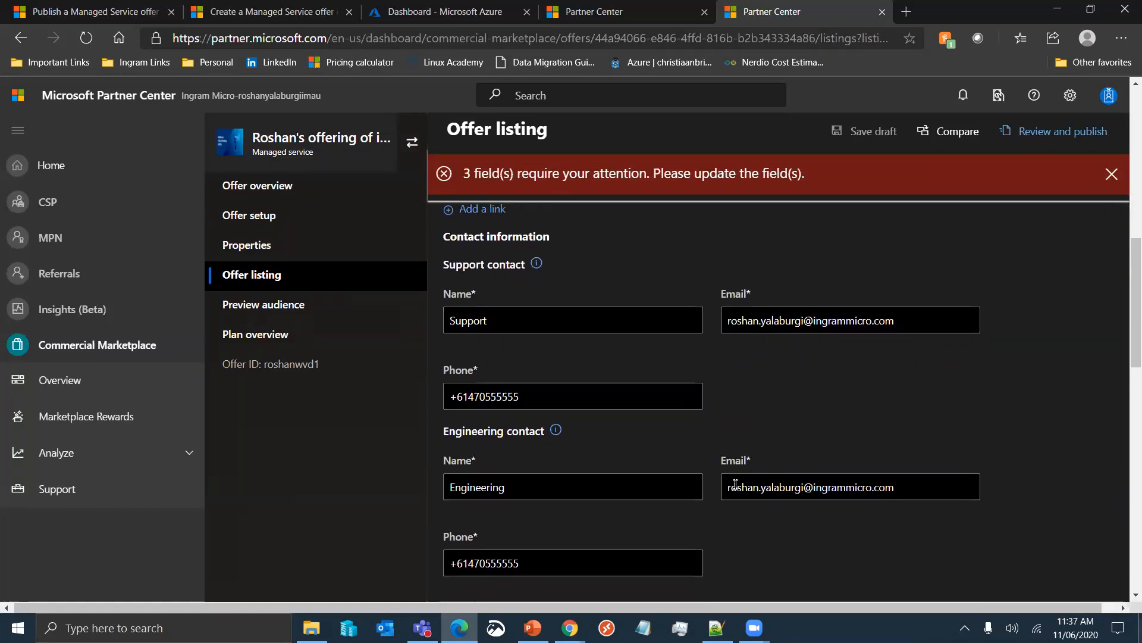
scroll(735, 484, "down", 4)
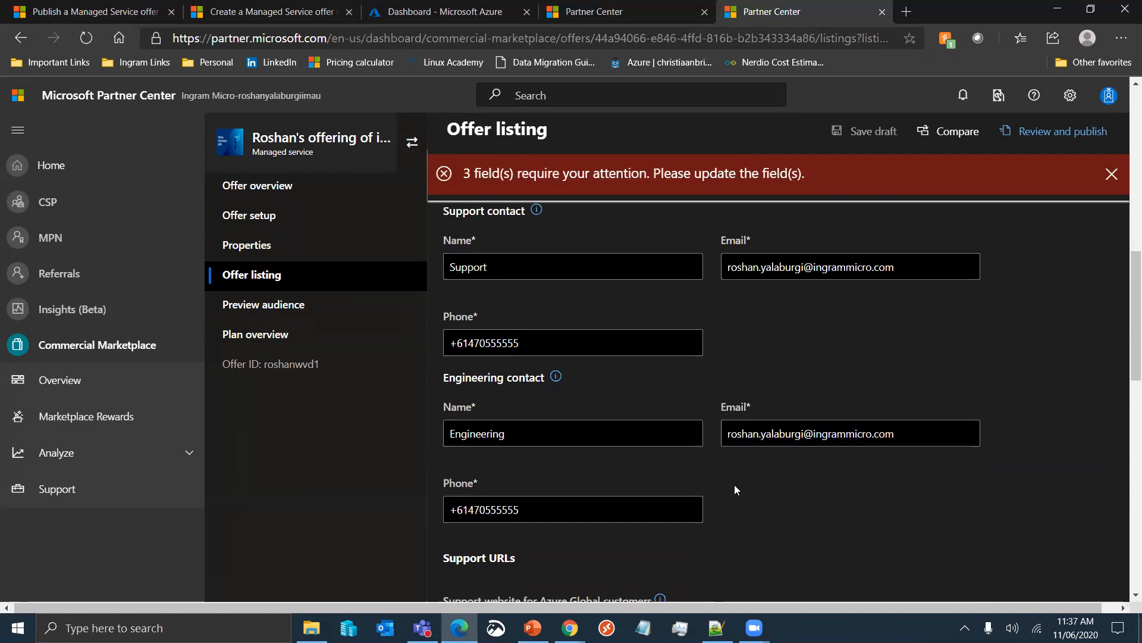
scroll(734, 484, "down", 4)
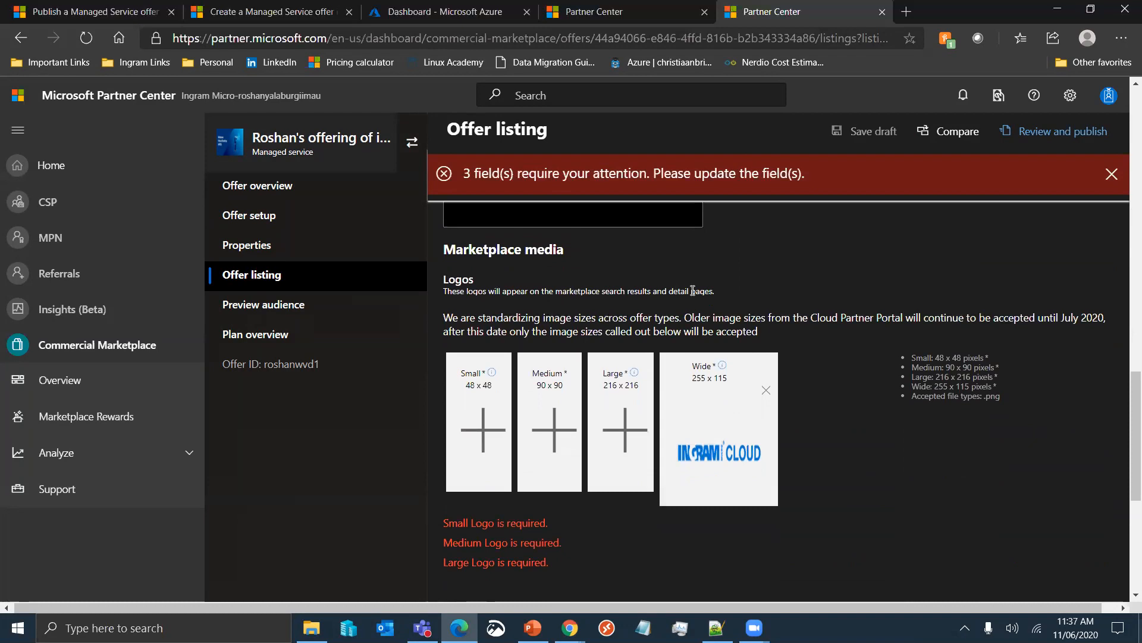
- Examine the required logo sizes and file type, plus the screenshot and video options under the listing's marketplace media
left_click_drag(963, 379, 911, 354)
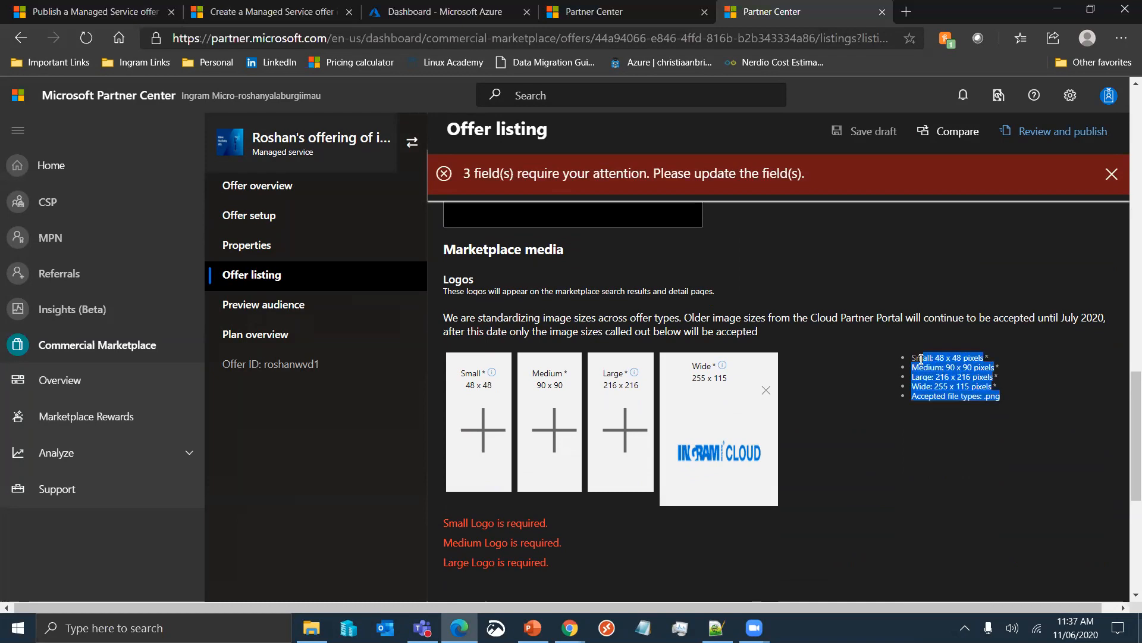
scroll(868, 497, "down", 1)
scroll(867, 496, "down", 5)
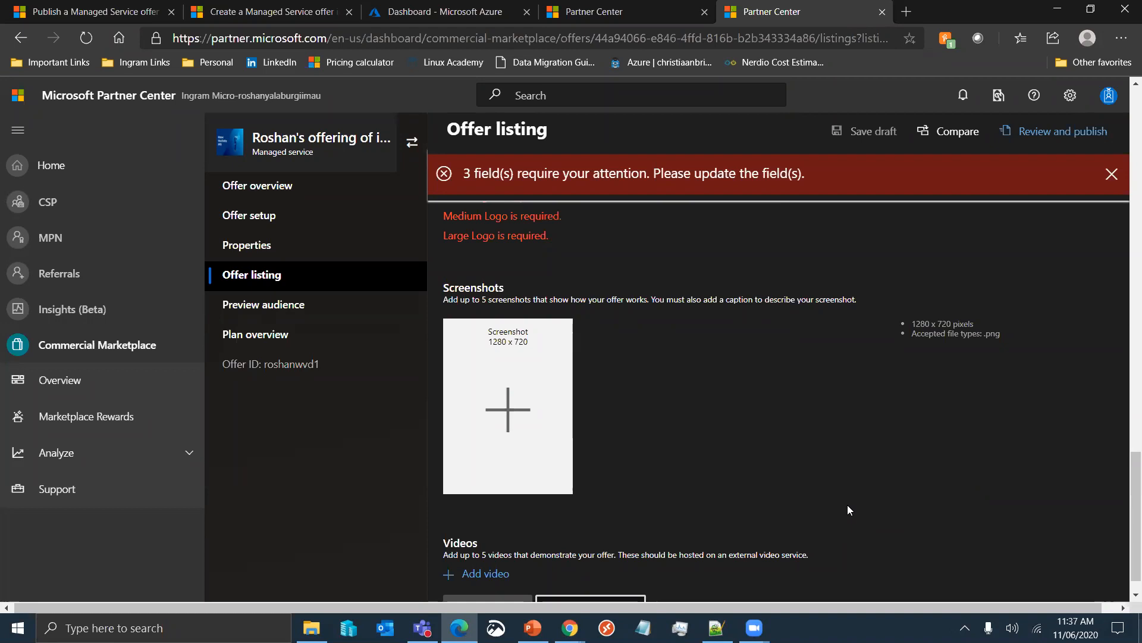
scroll(848, 509, "down", 1)
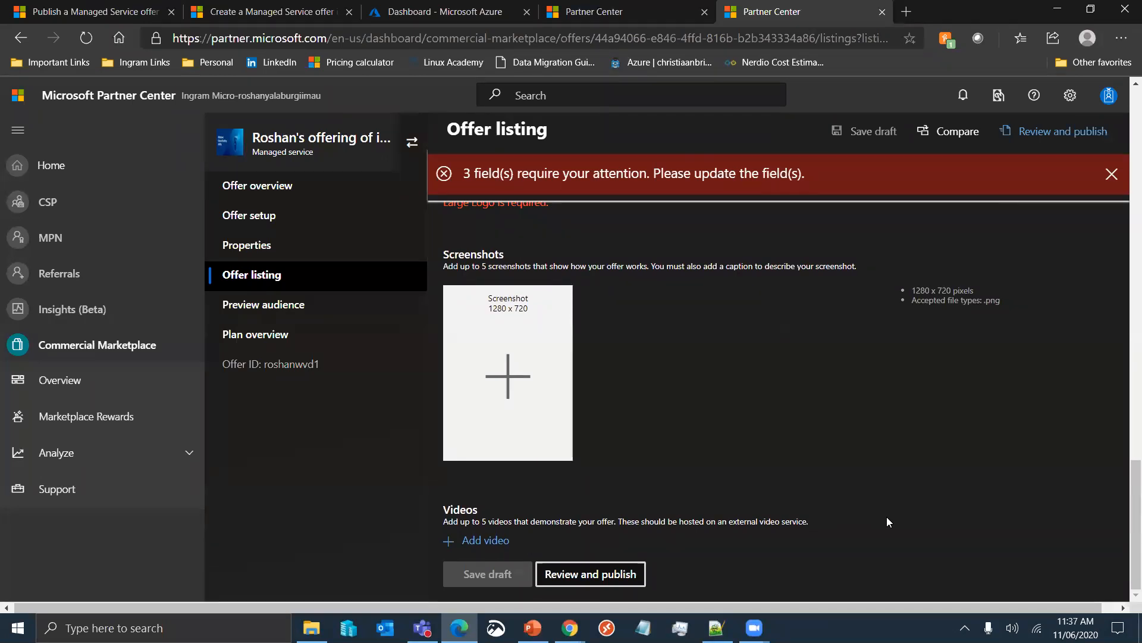
- Look at the Azure Subscription ID field for the offer's preview audience, and open the plan overview
left_click(353, 303)
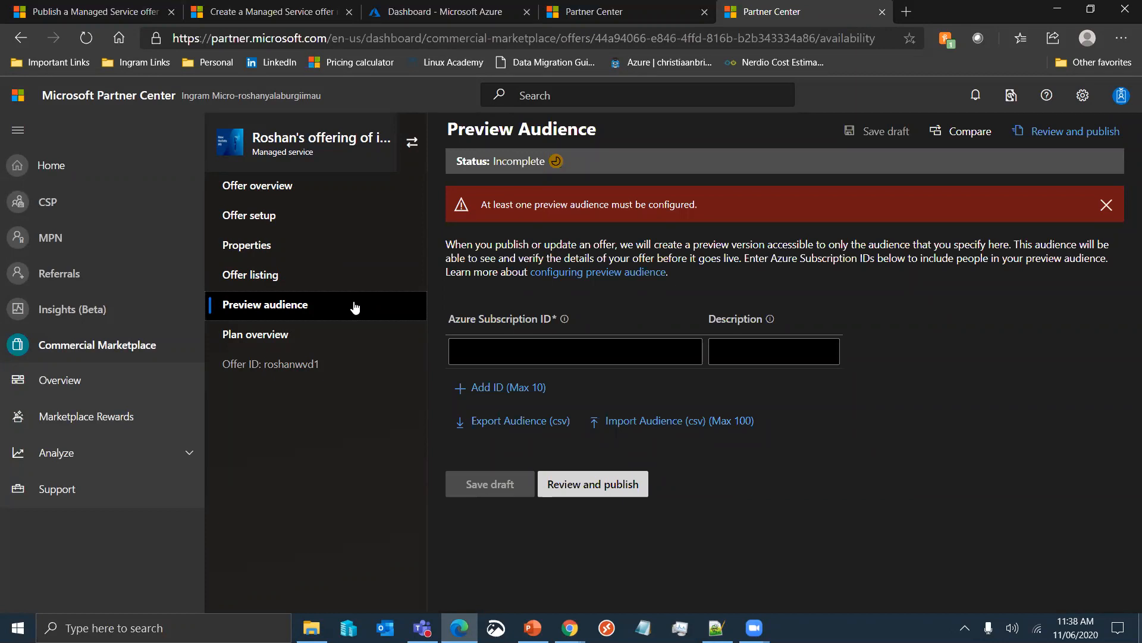
left_click(632, 354)
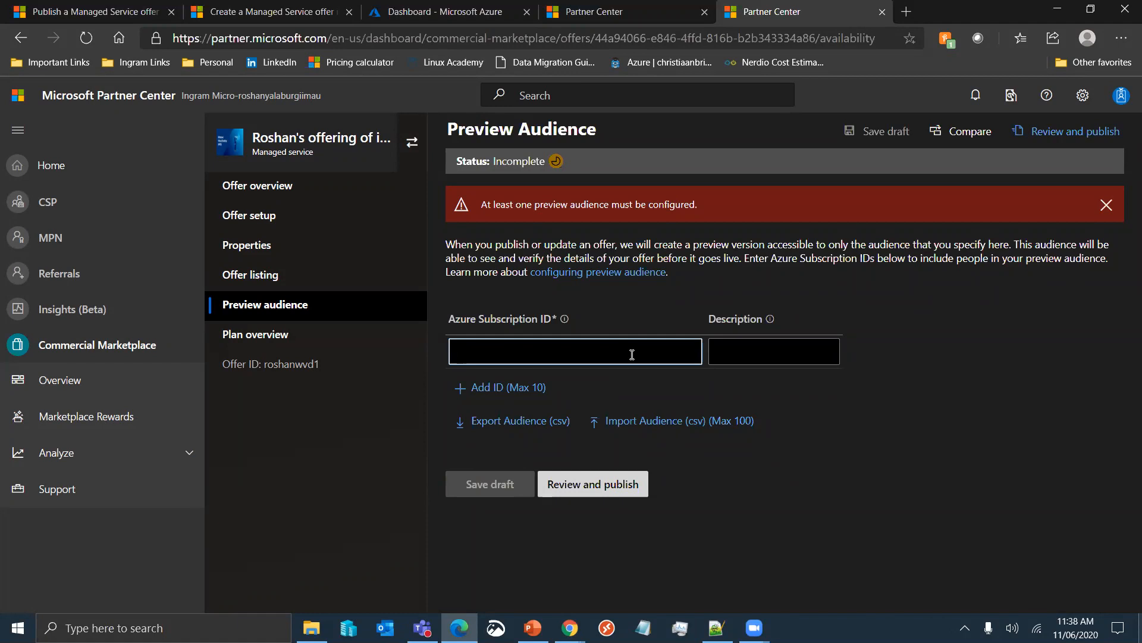
left_click(319, 337)
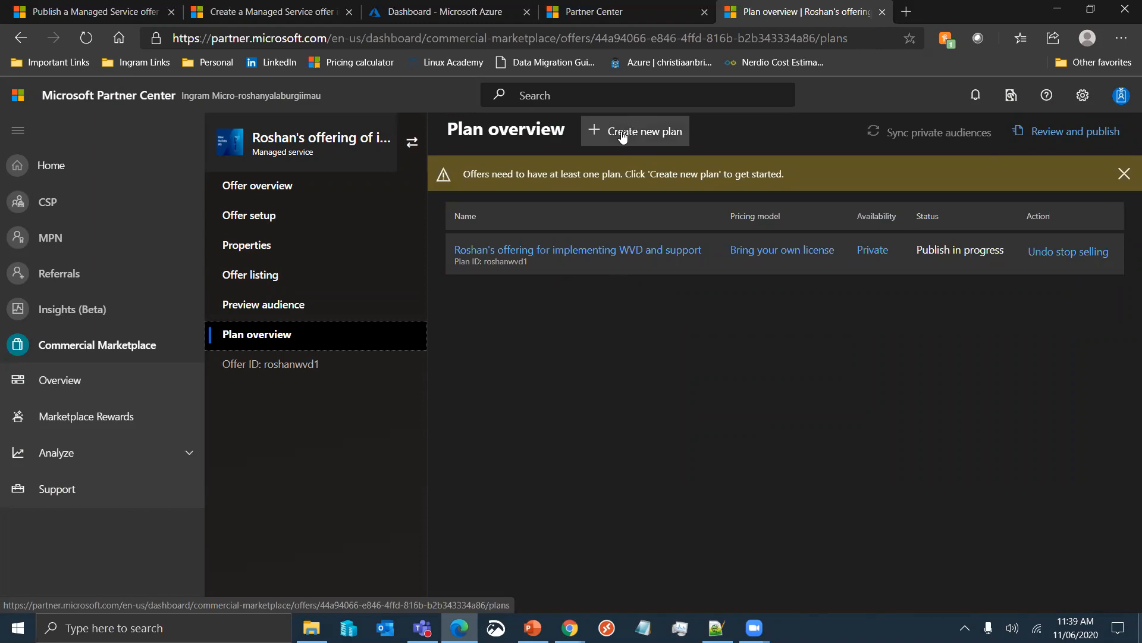
- Open the existing WVD implementation and support plan and review its listing, pricing and availability, and technical configuration
left_click(614, 253)
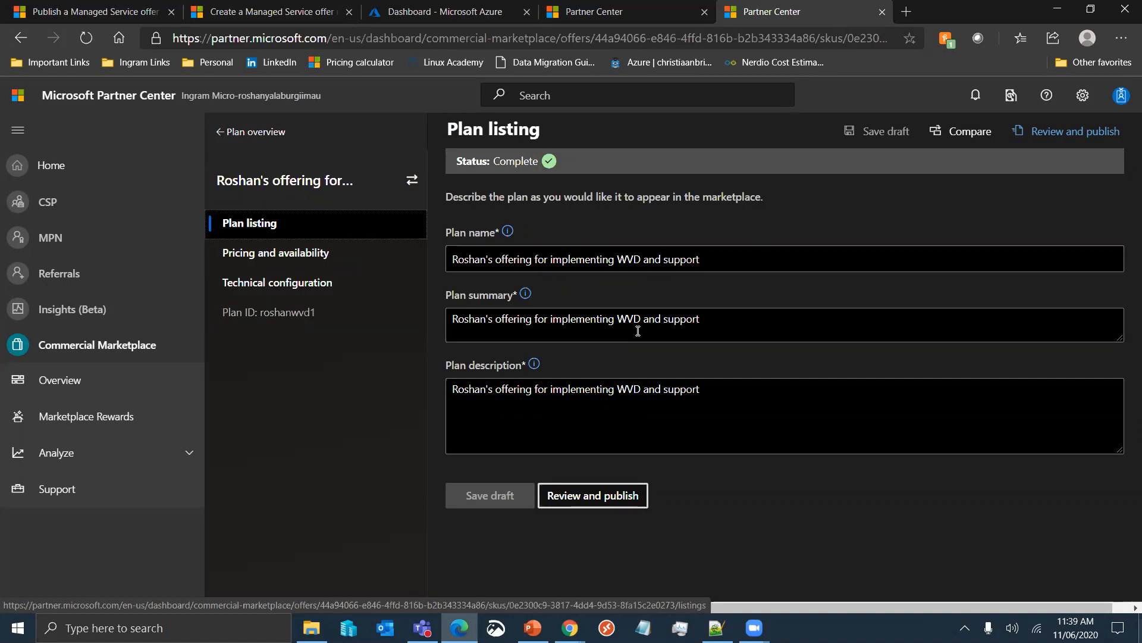
left_click(331, 254)
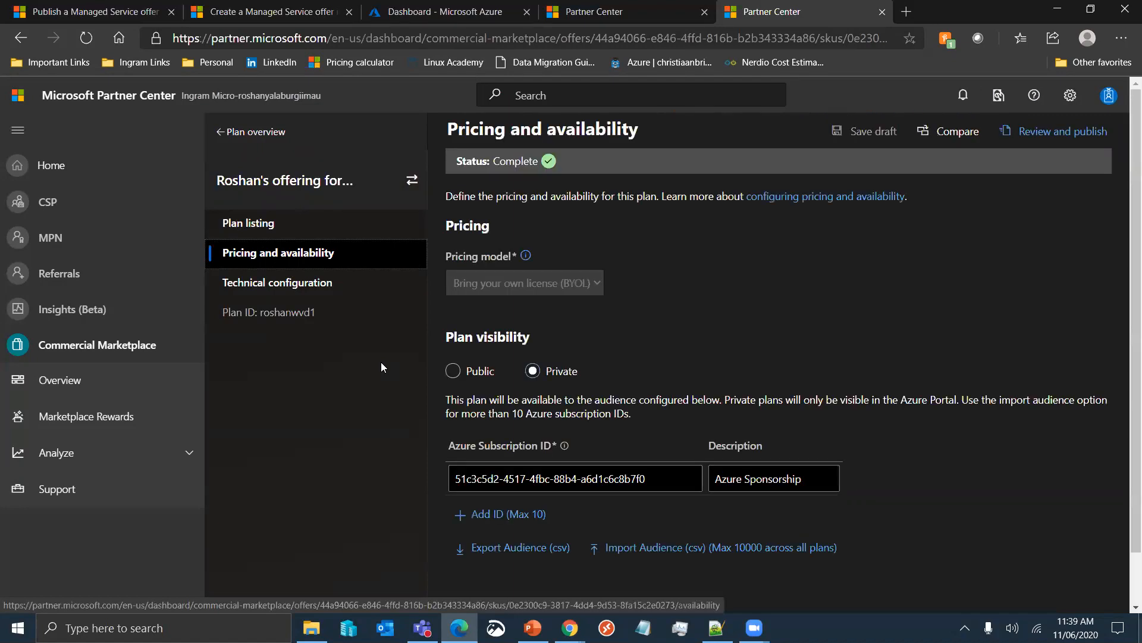
left_click(363, 286)
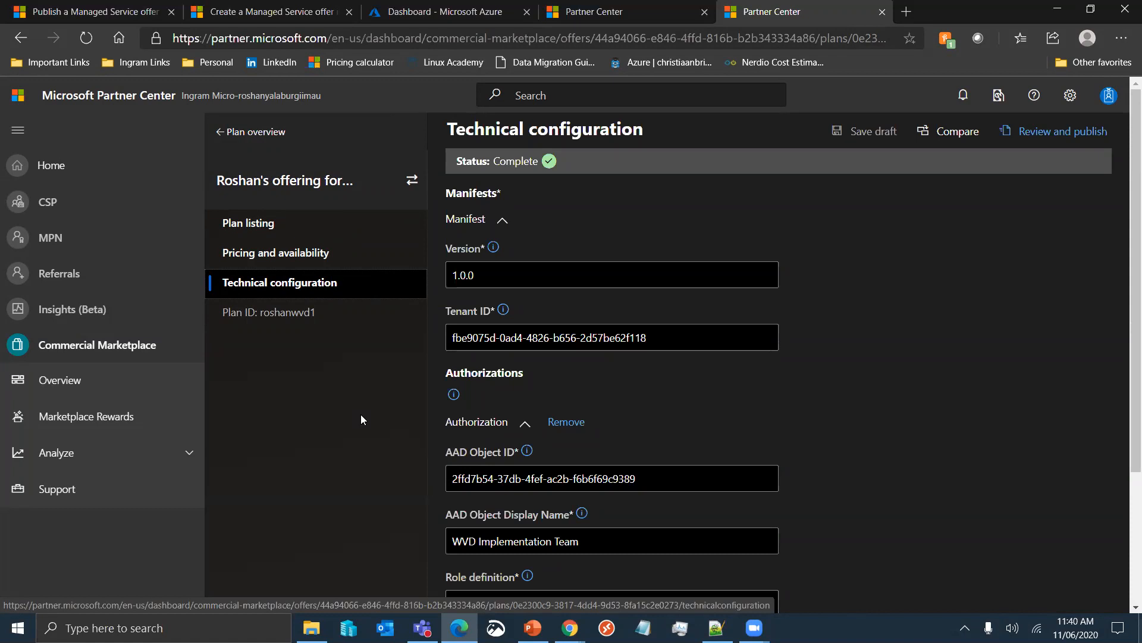
scroll(944, 422, "down", 3)
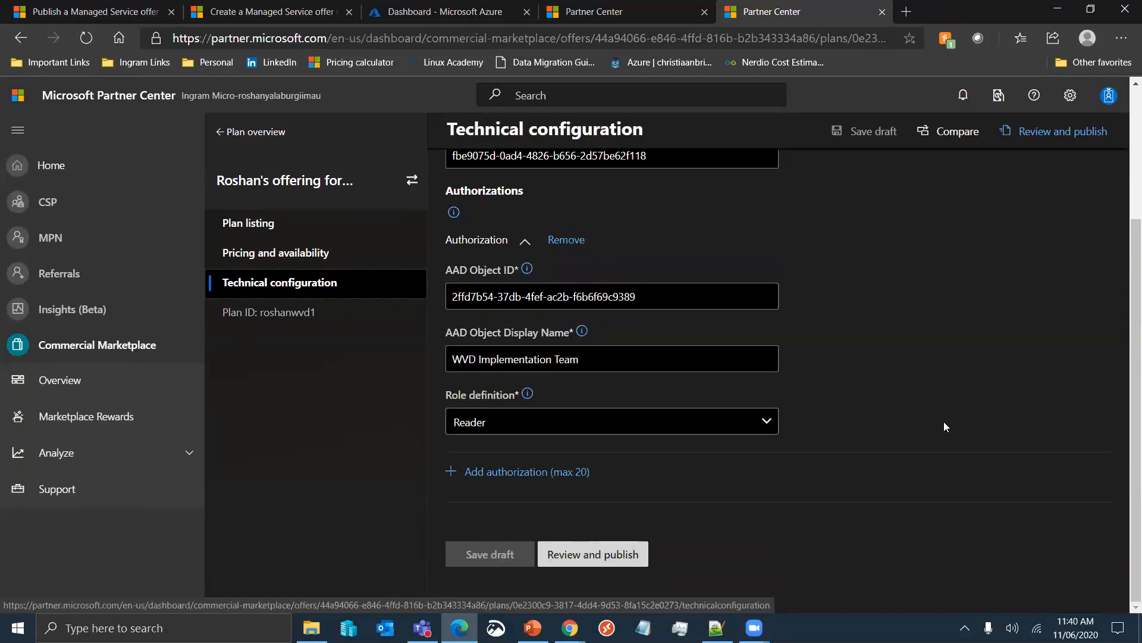
- Switch to the Azure portal and open the Marketplace list for adding an offer under Service providers
left_click(465, 17)
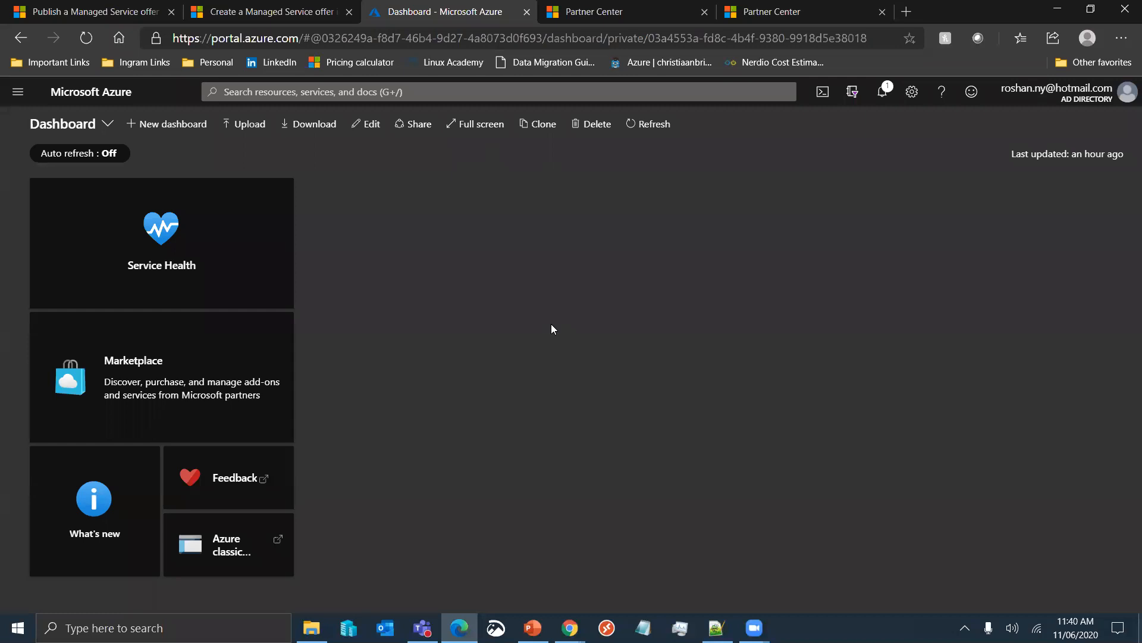
left_click(475, 91)
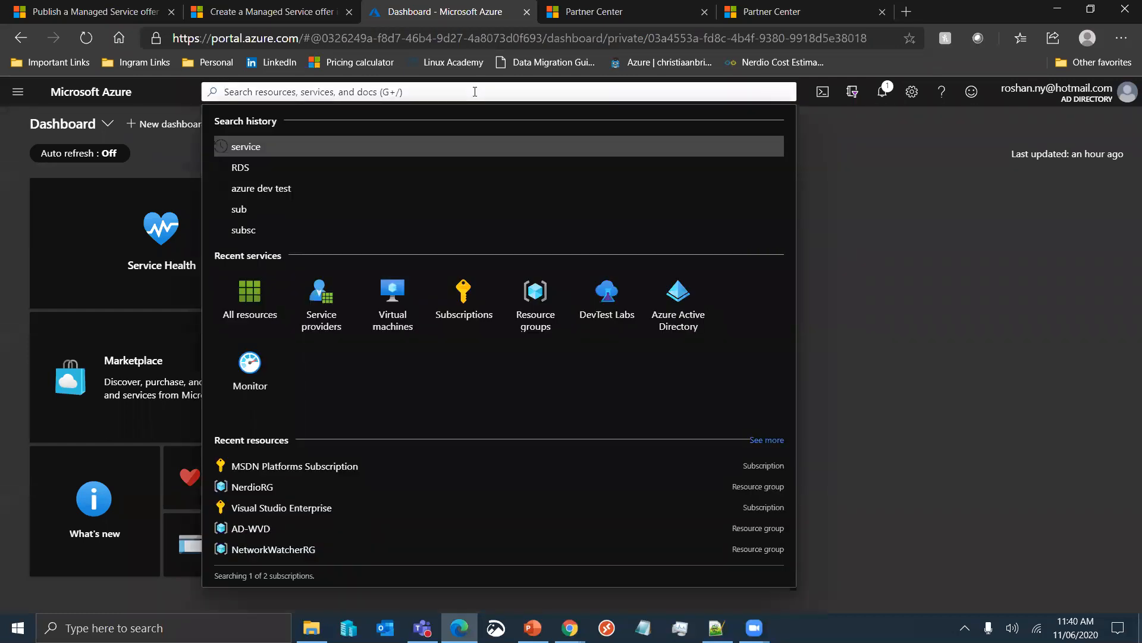
left_click(328, 304)
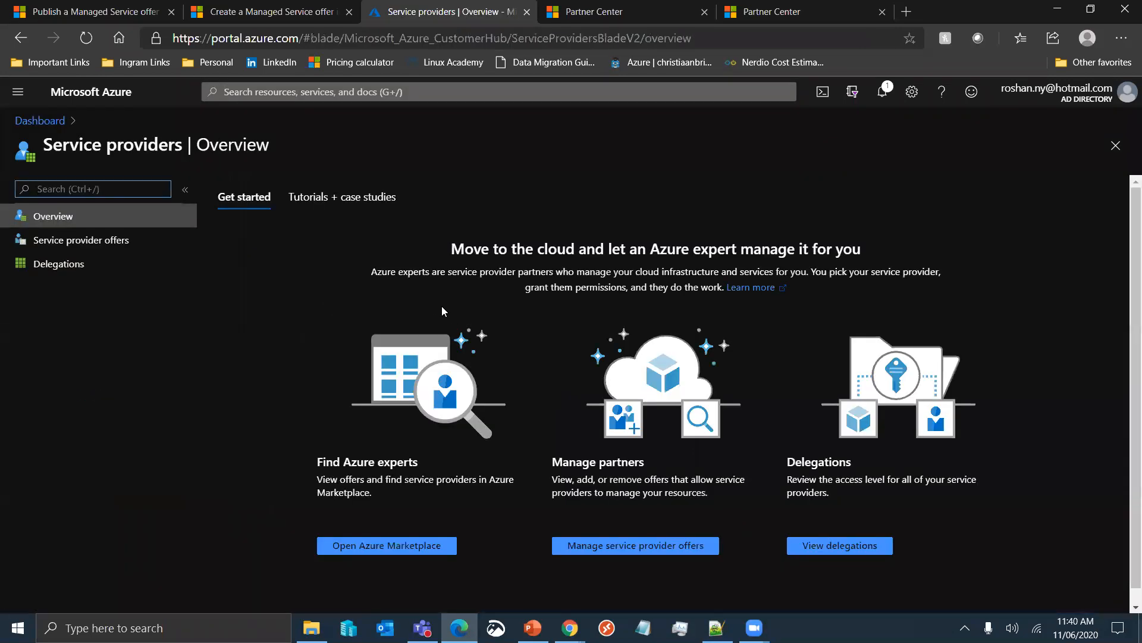
left_click(99, 241)
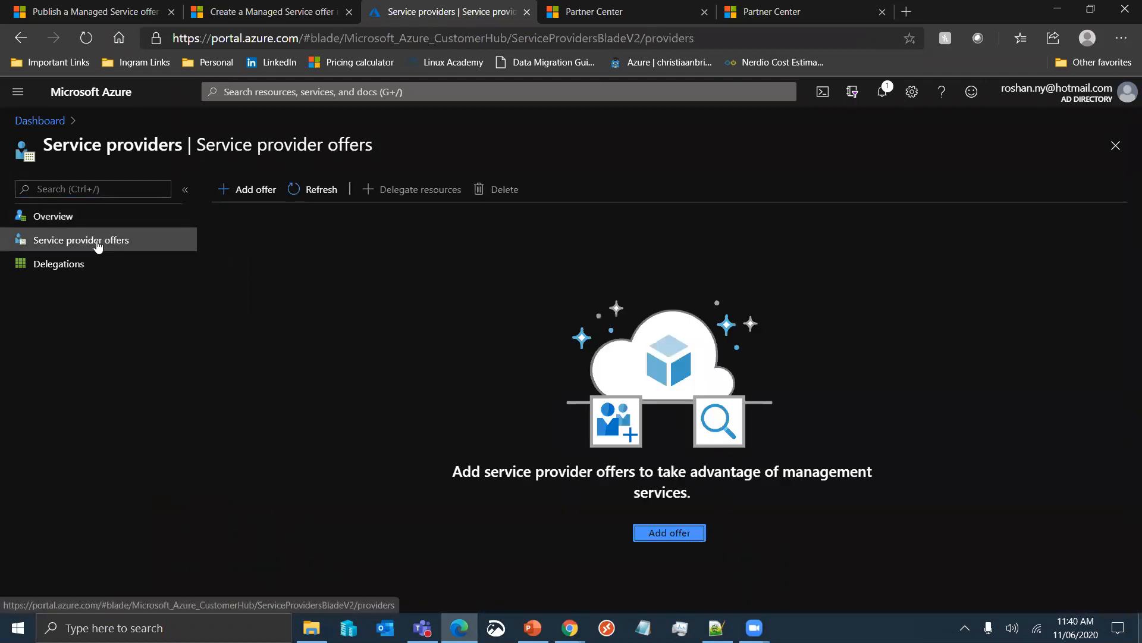
left_click(255, 190)
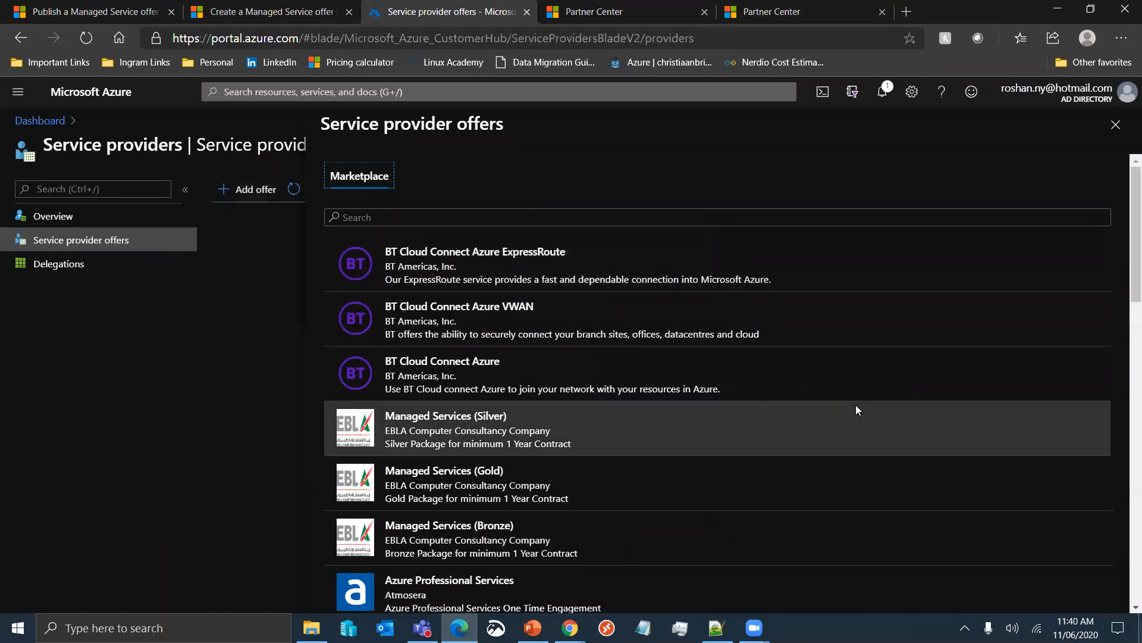
- Browse the managed service offers published by different providers in the Marketplace list
scroll(857, 409, "down", 2)
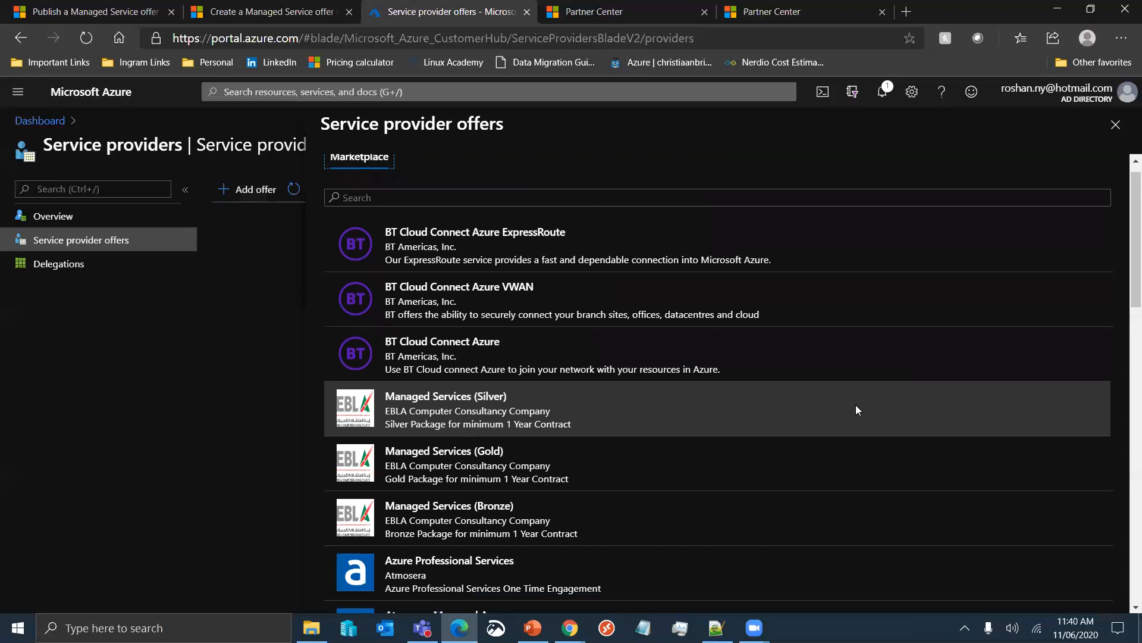
scroll(856, 409, "down", 2)
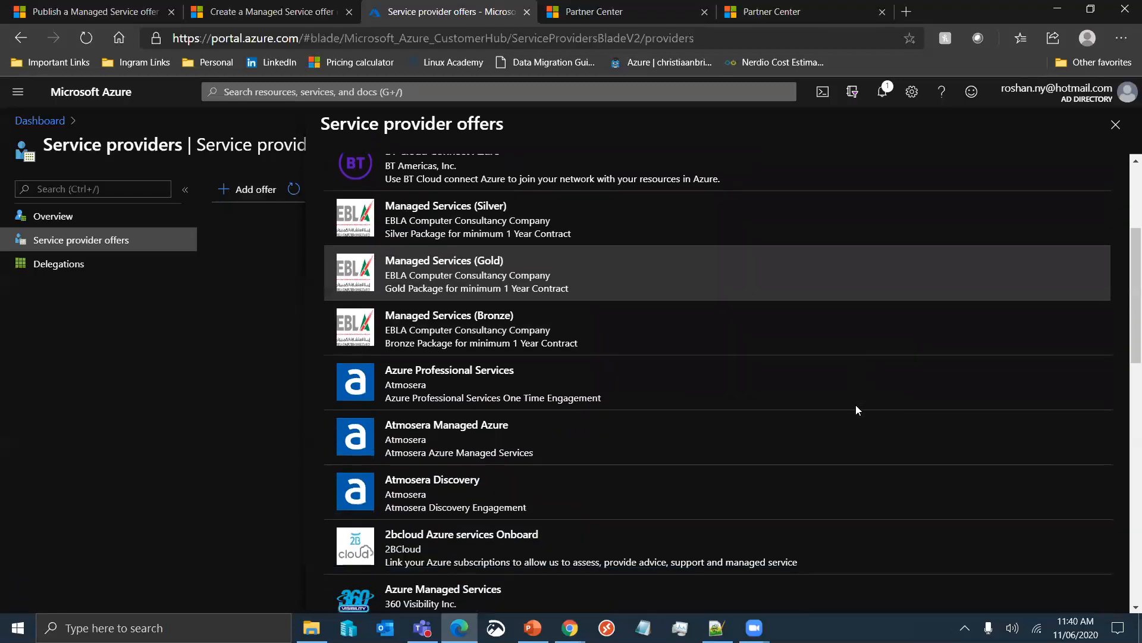
scroll(857, 408, "down", 5)
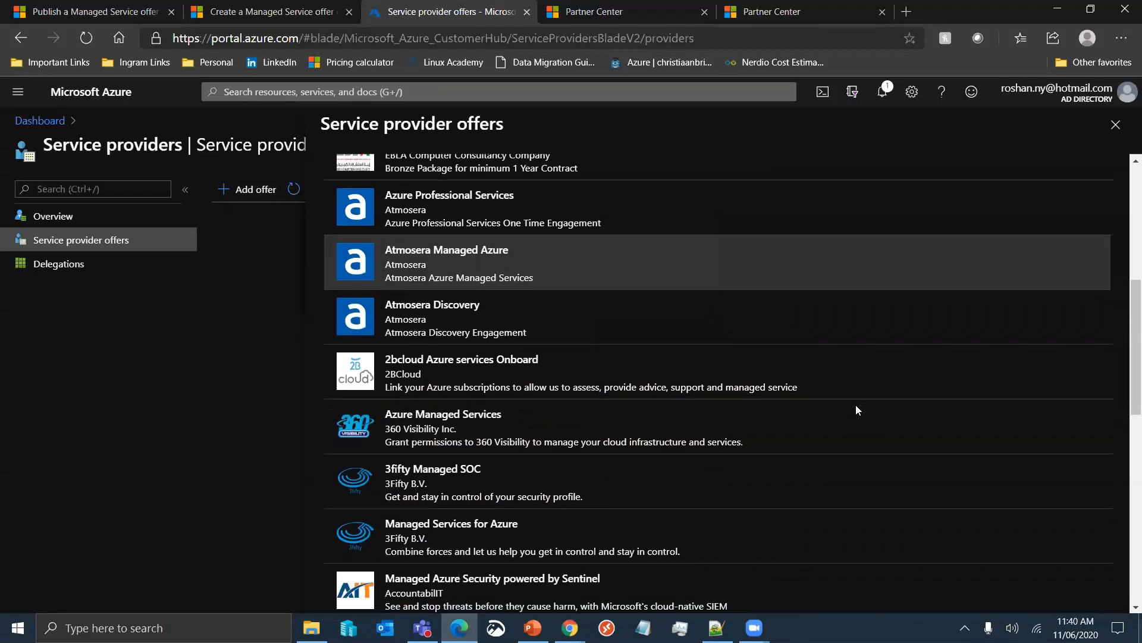
scroll(856, 407, "down", 2)
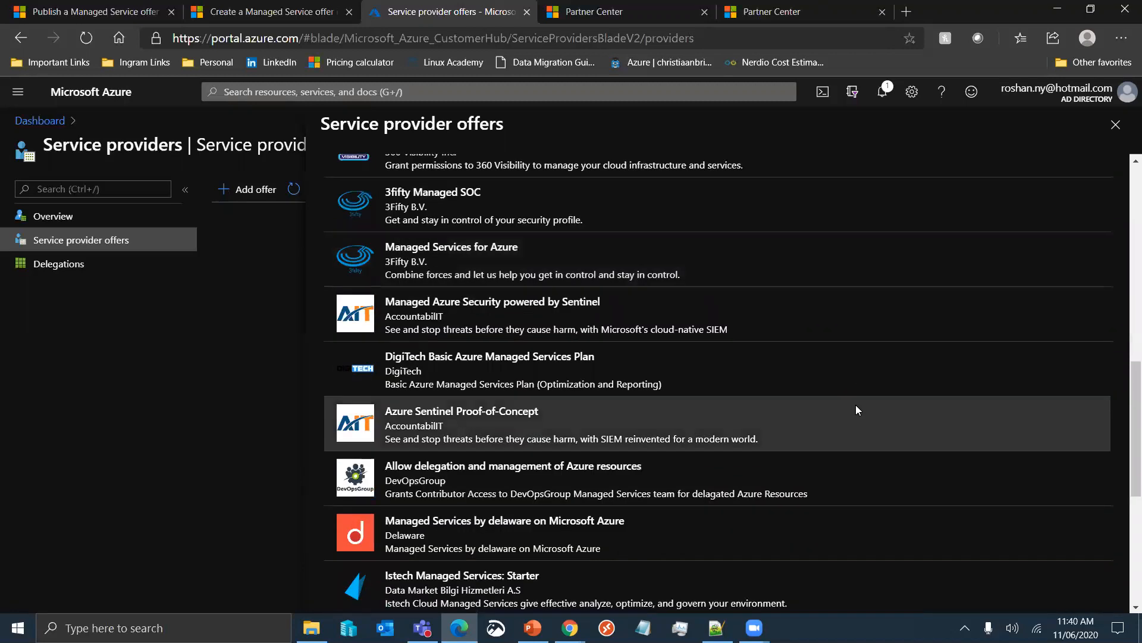
scroll(855, 410, "down", 2)
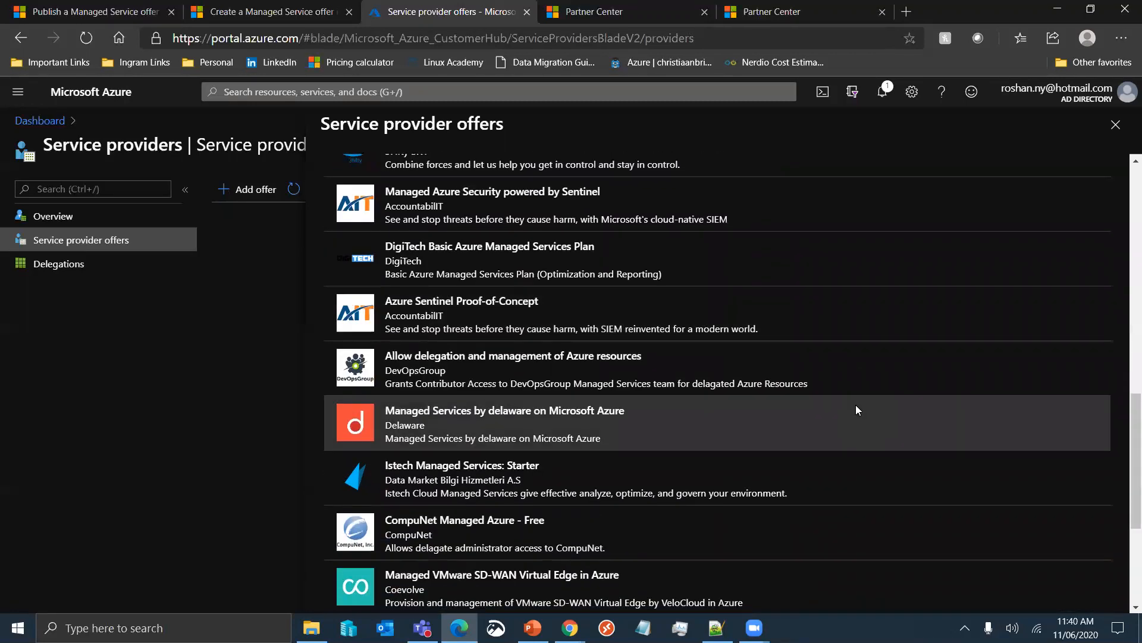
scroll(856, 410, "down", 2)
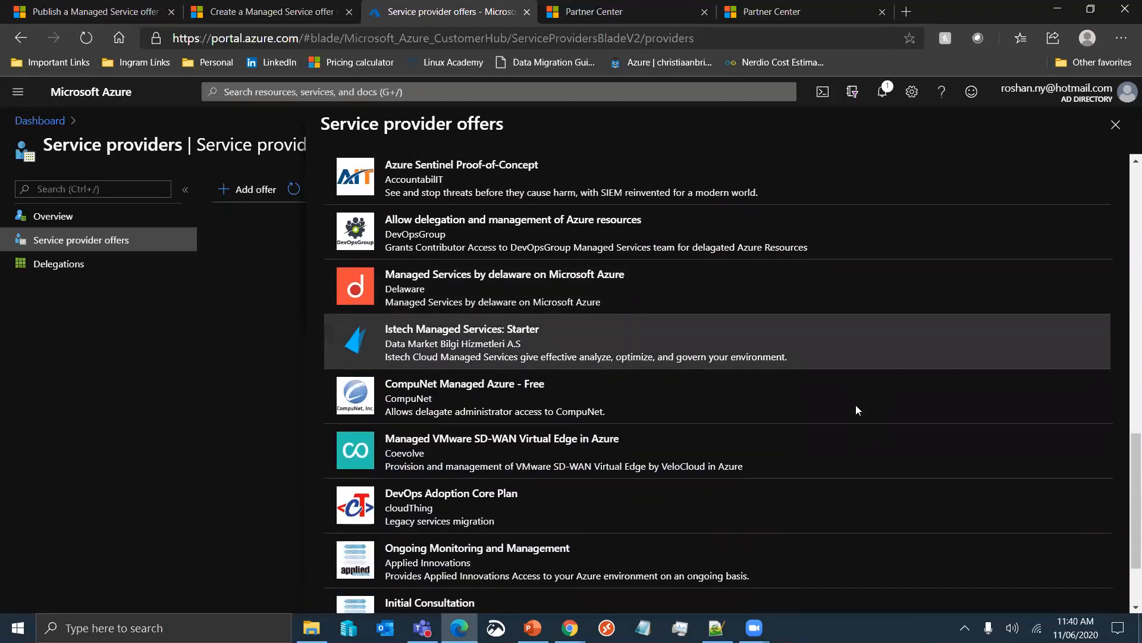
scroll(856, 409, "down", 2)
scroll(768, 272, "up", 8)
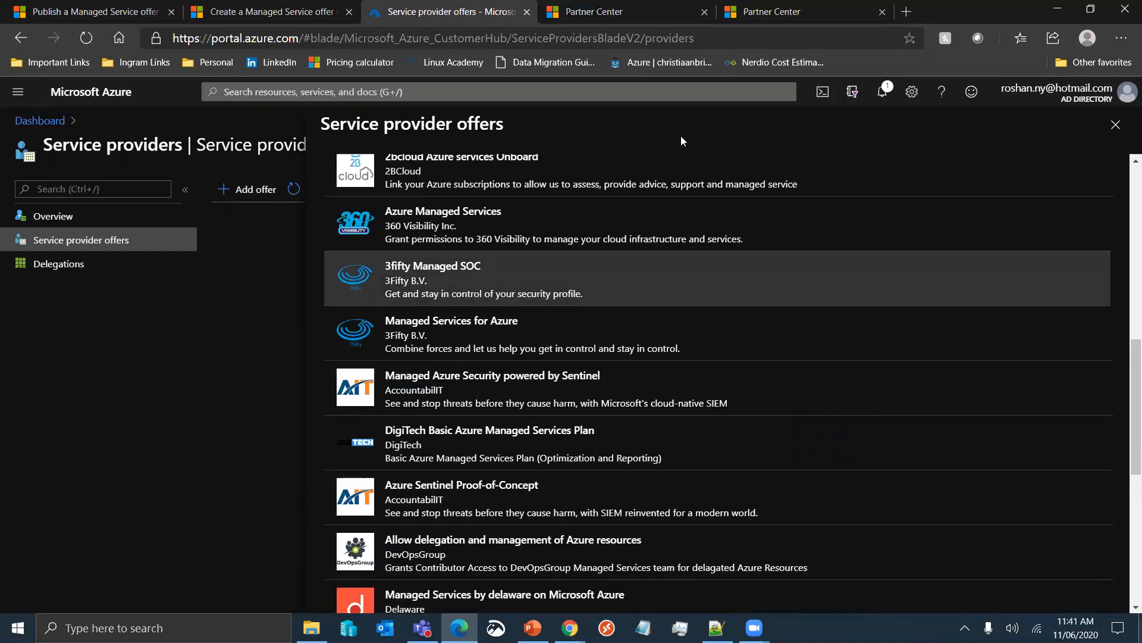
- Search the service provider offers for "Ingram"
scroll(643, 175, "up", 5)
left_click(573, 217)
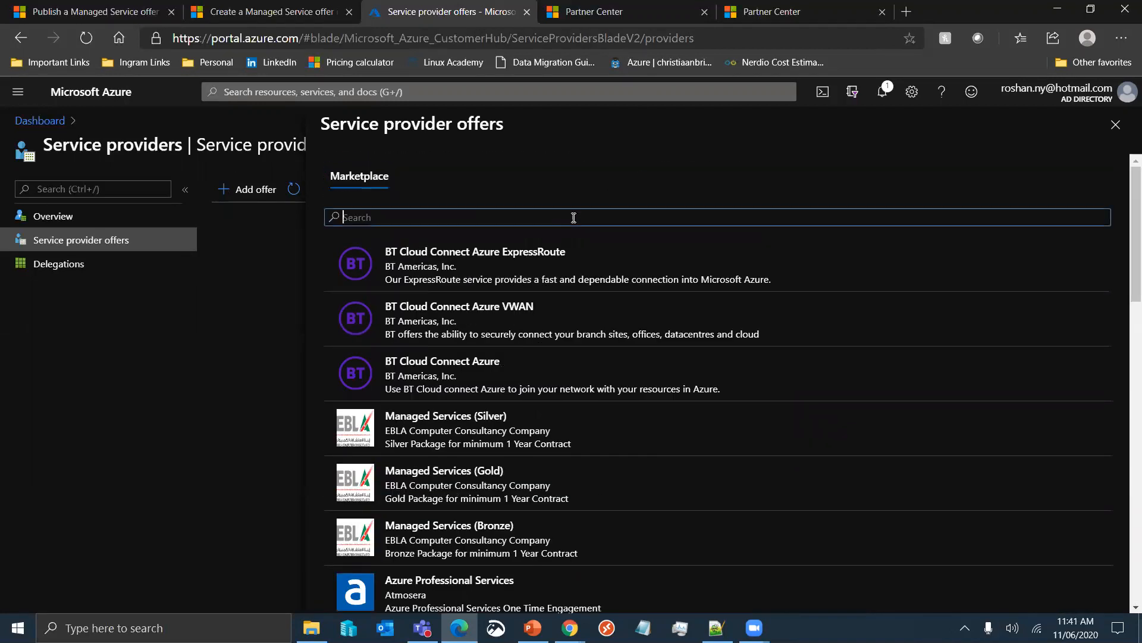
type("Ingram")
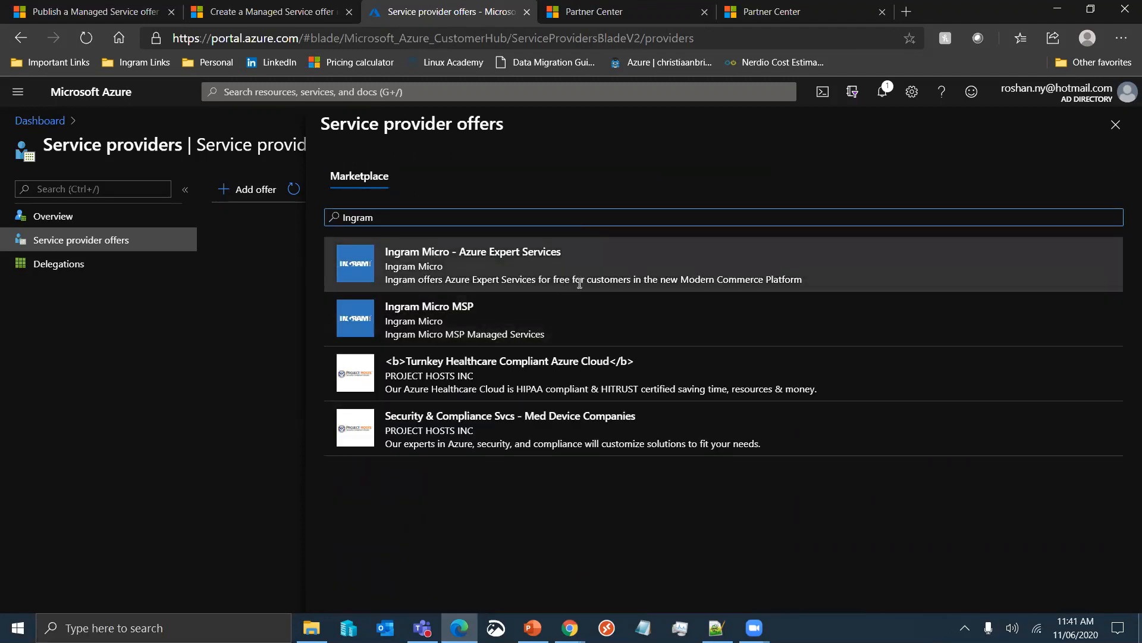
- Open the Ingram Micro MSP offer, view its plans, and return to the service provider offers page
left_click(489, 311)
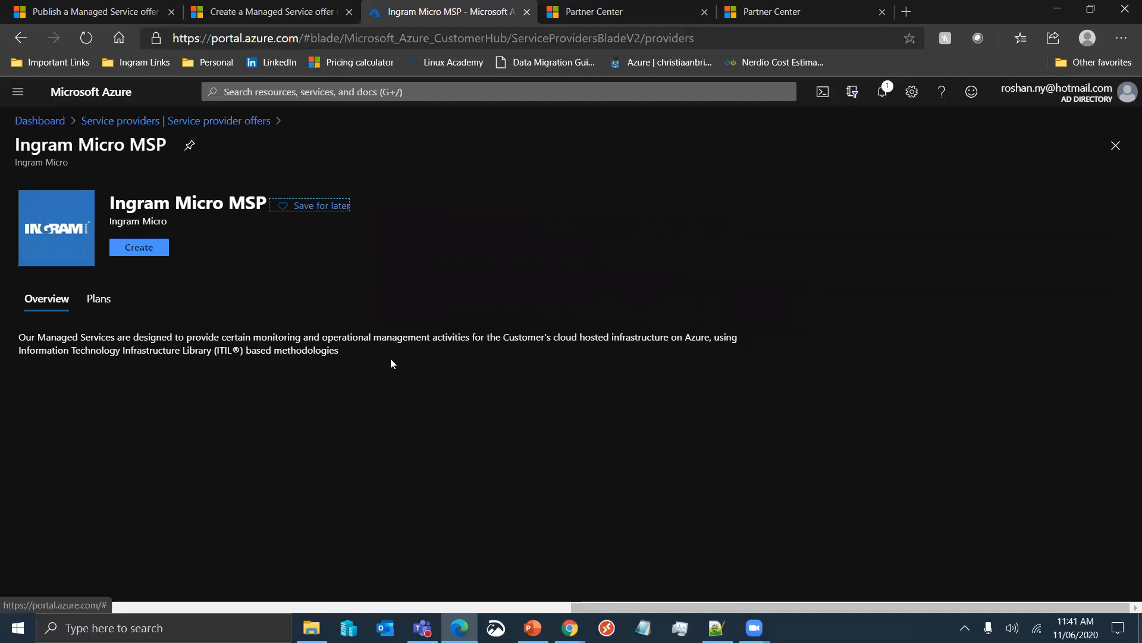
left_click(104, 302)
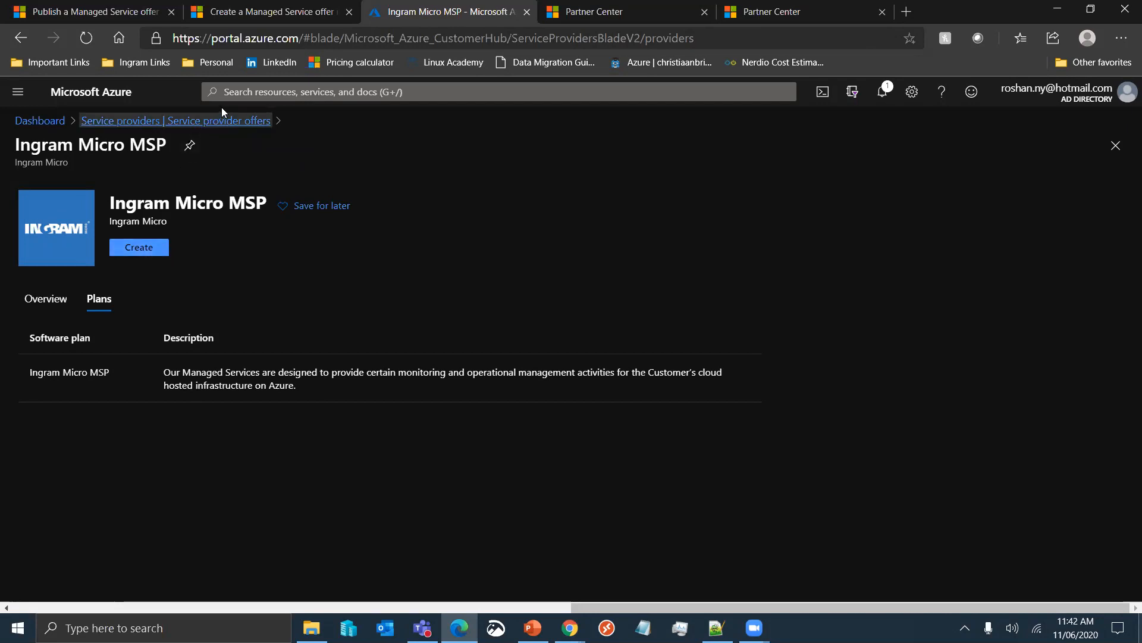
left_click(230, 122)
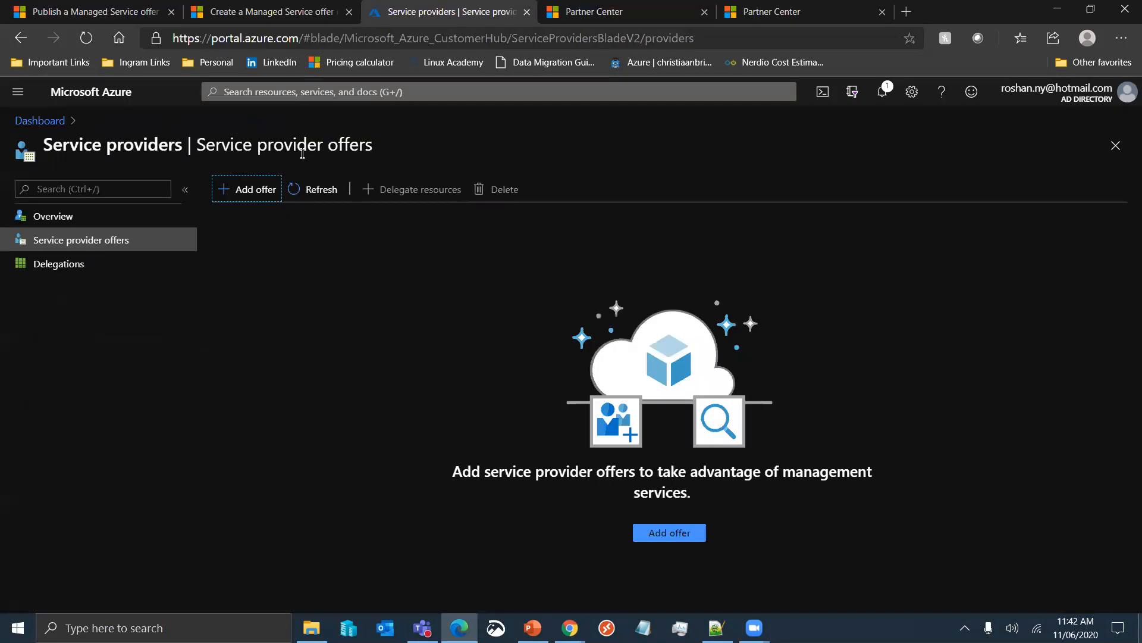
- Browse the unfiltered Marketplace list of service provider offers again and close it
left_click(245, 188)
scroll(632, 372, "down", 1)
scroll(632, 372, "down", 10)
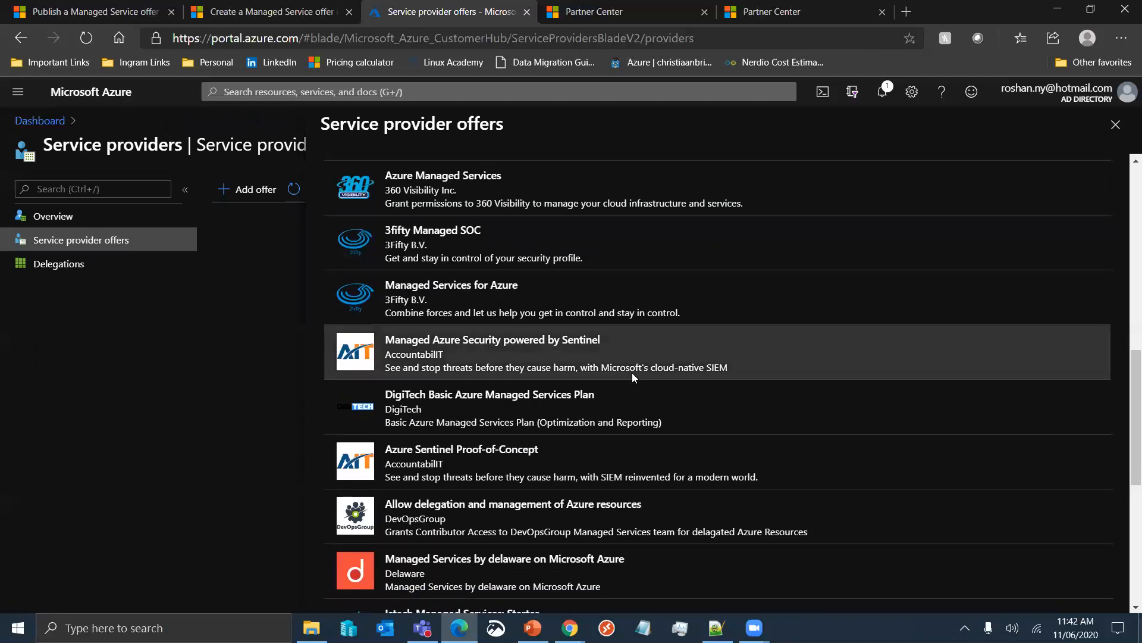
scroll(632, 372, "down", 4)
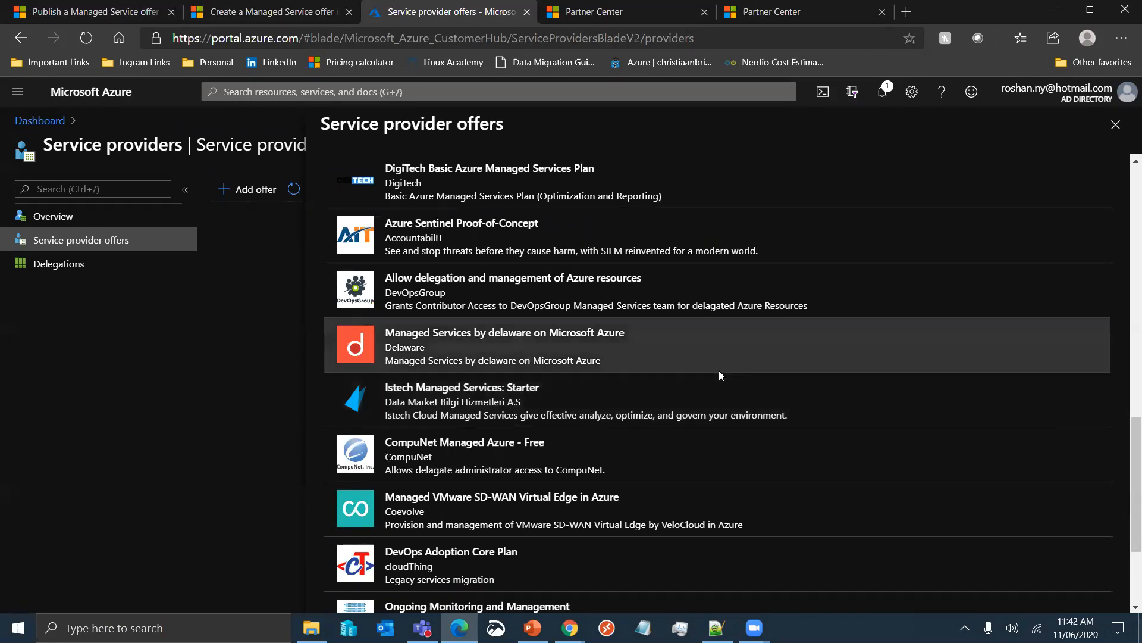
scroll(834, 406, "down", 3)
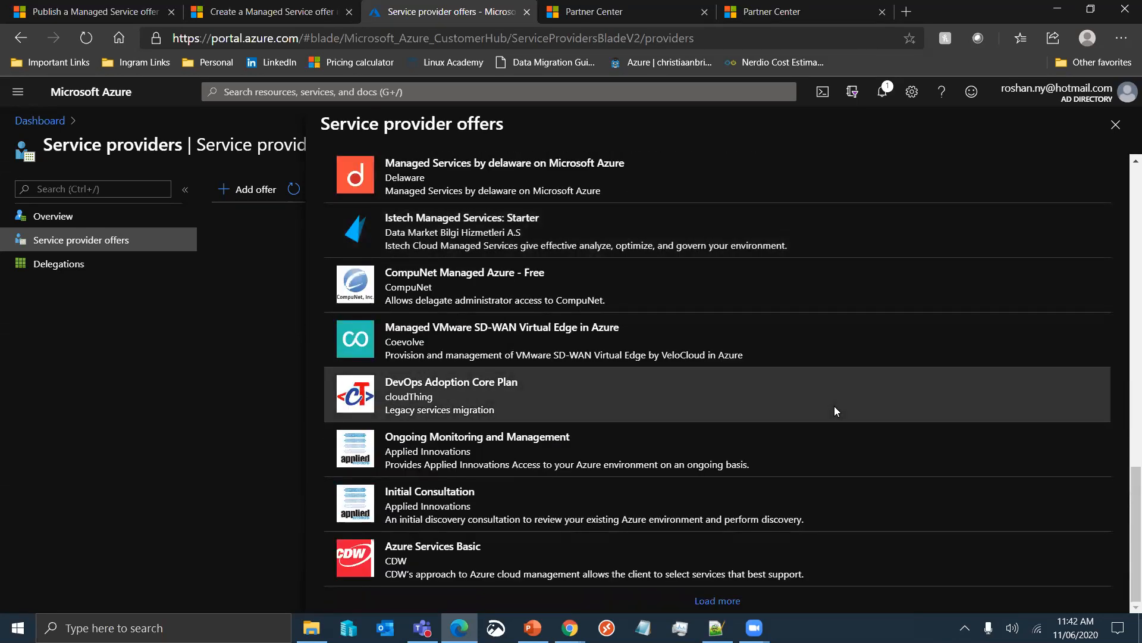
scroll(835, 407, "up", 15)
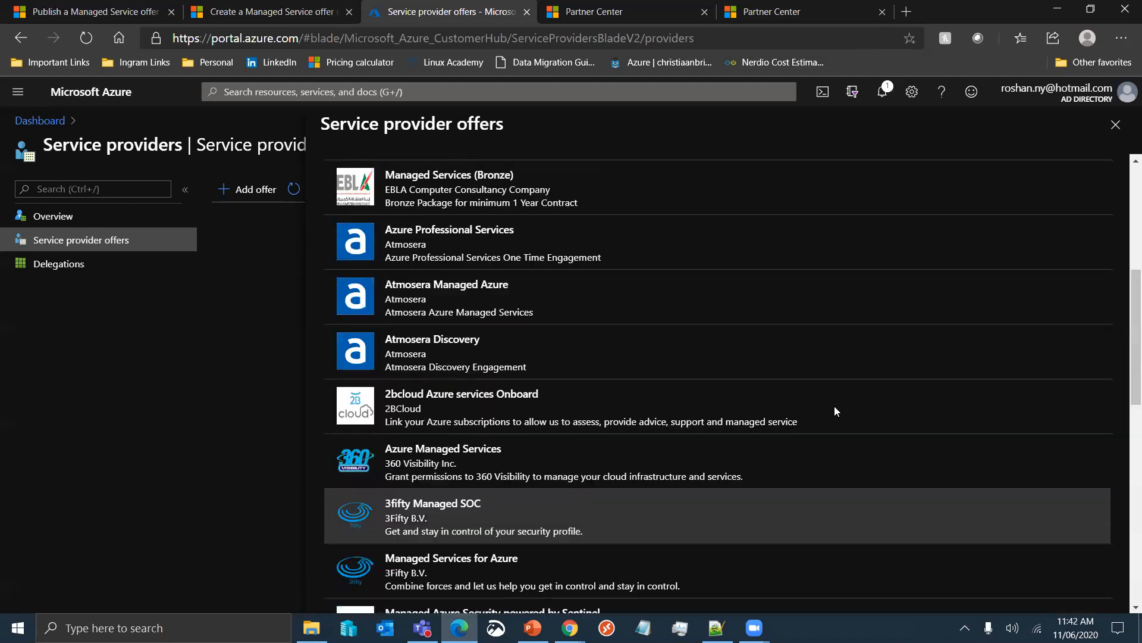
scroll(835, 407, "up", 3)
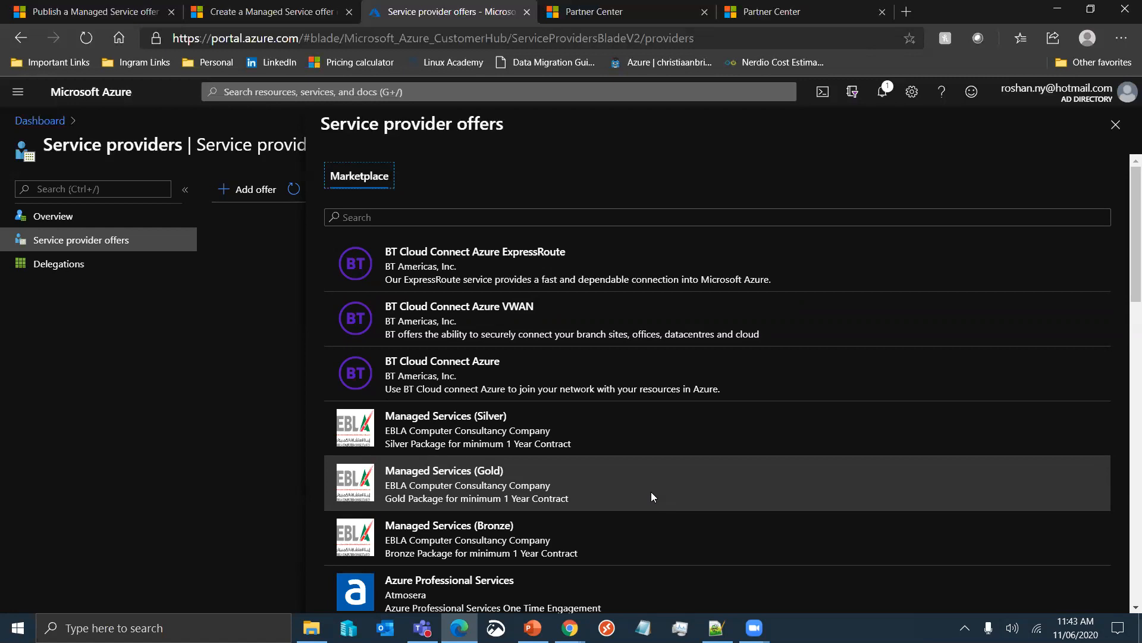
left_click(1114, 125)
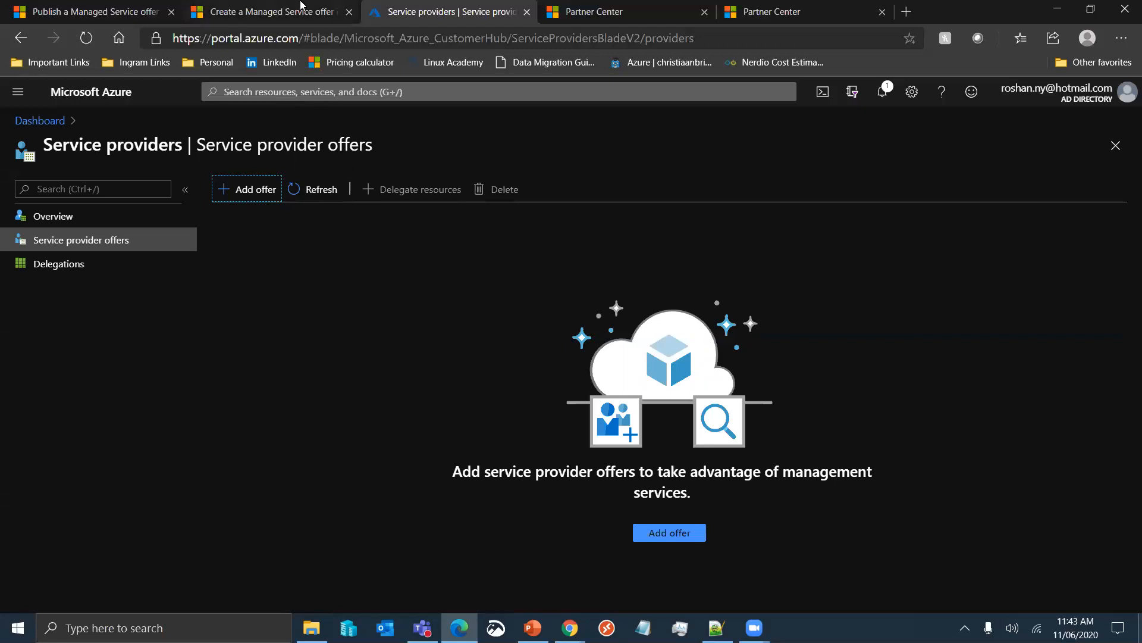
- Switch to Partner Center and review the offers on the Commercial Marketplace overview page
left_click(623, 7)
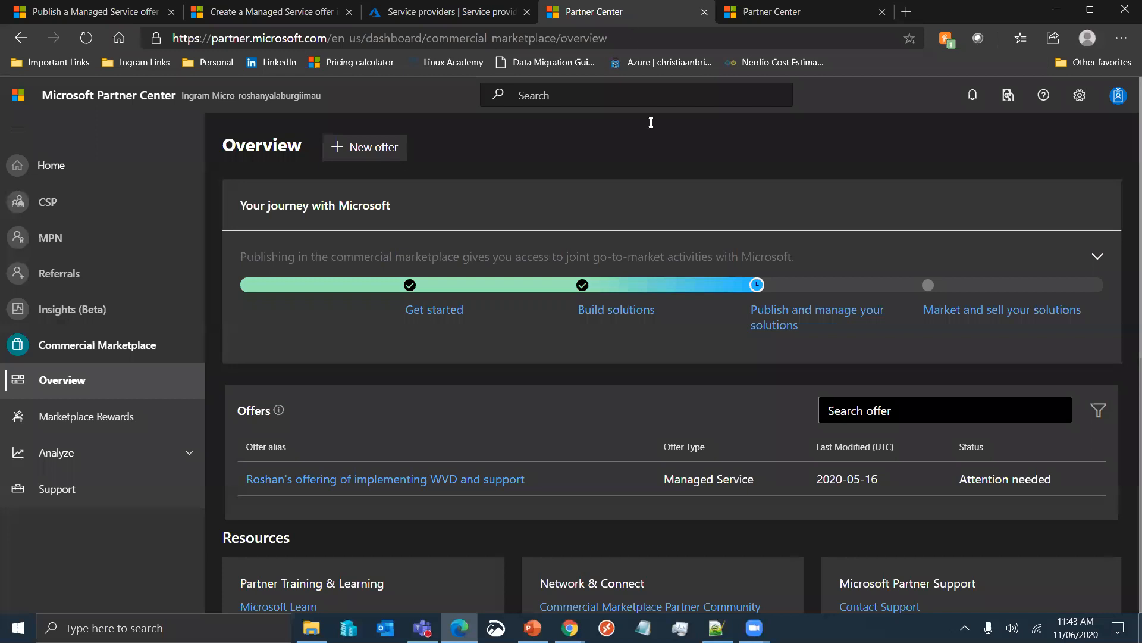
scroll(600, 352, "down", 1)
scroll(600, 355, "down", 1)
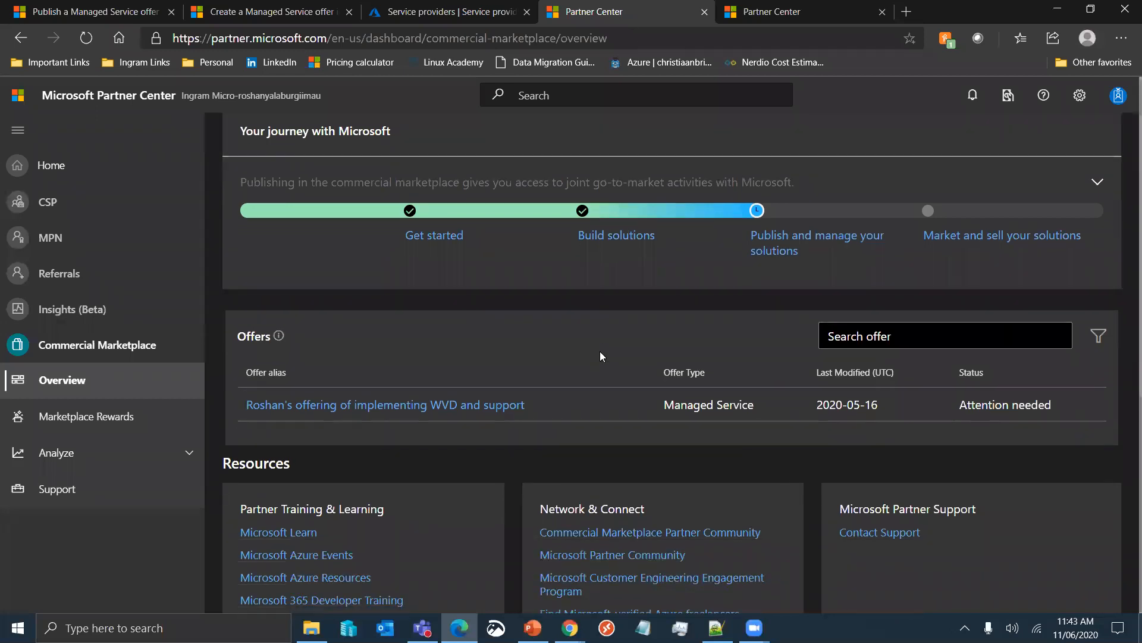
scroll(600, 351, "up", 2)
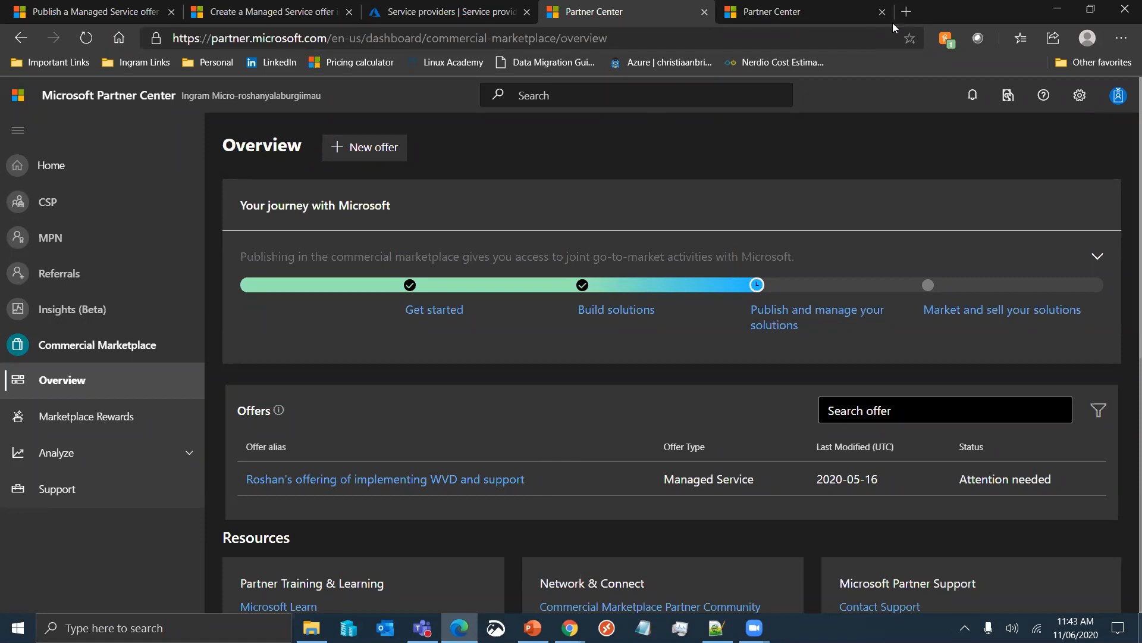
- Look up "azure lighthouse" in a new browser tab and open the suggested GitHub sample delegatedResourceManagement.parameters.json
left_click(906, 11)
type("azure")
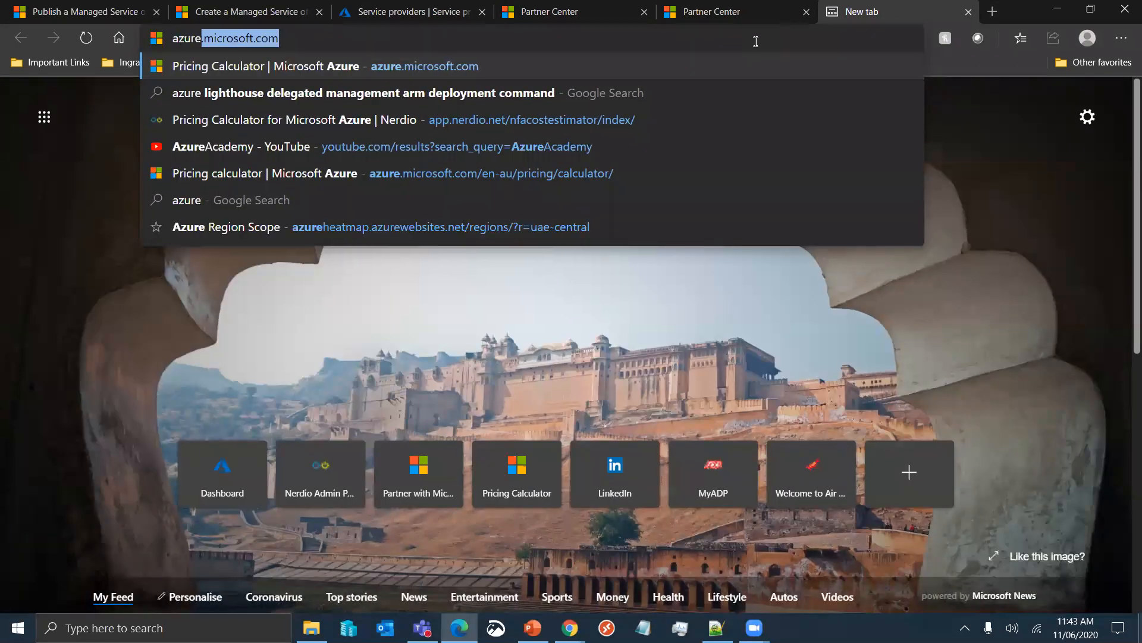
type(" ;ight")
key("ctrl+shift+Left")
key("ctrl+shift+Left")
key("ctrl+shift+Right")
key("BackSpace")
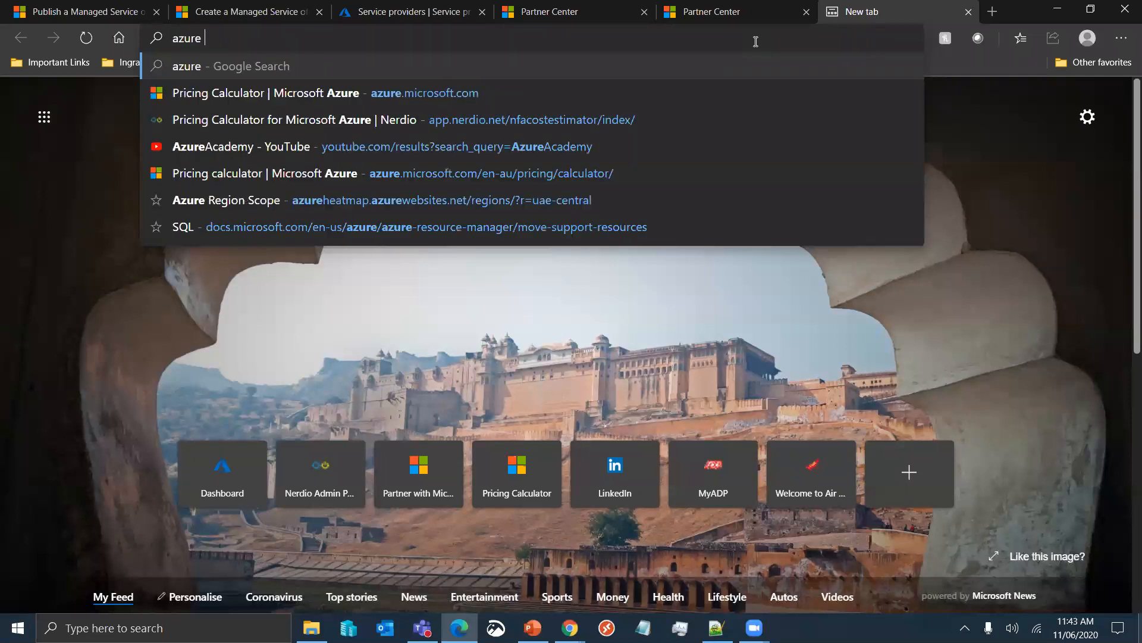
type("lighthou")
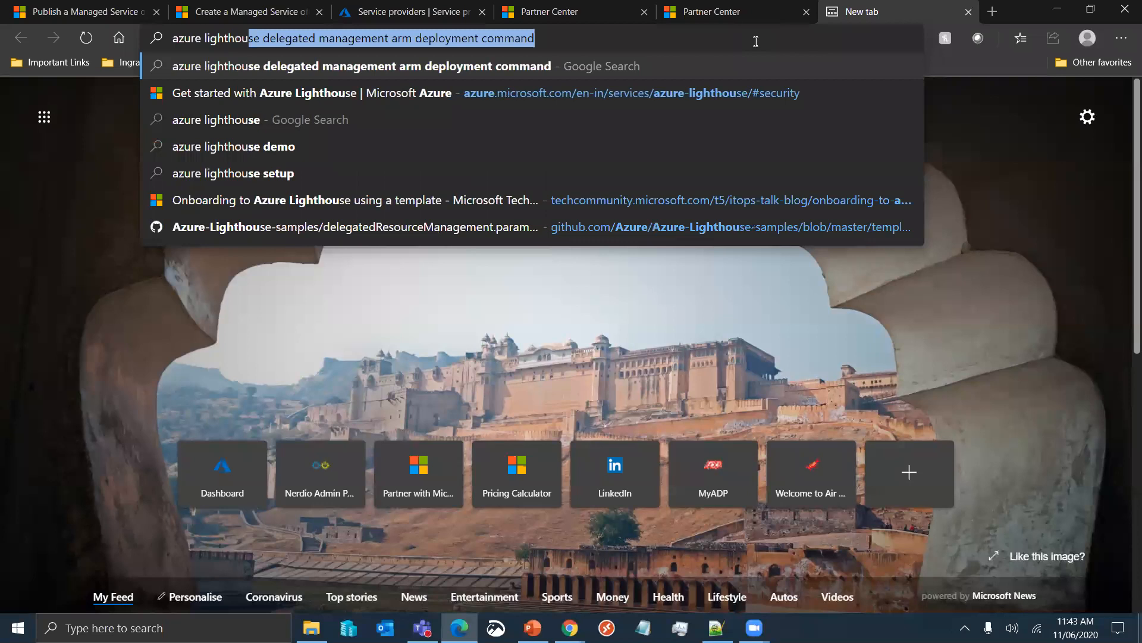
key("Down")
key("Down")
key("Down")
key("Down")
key("Down")
key("Down")
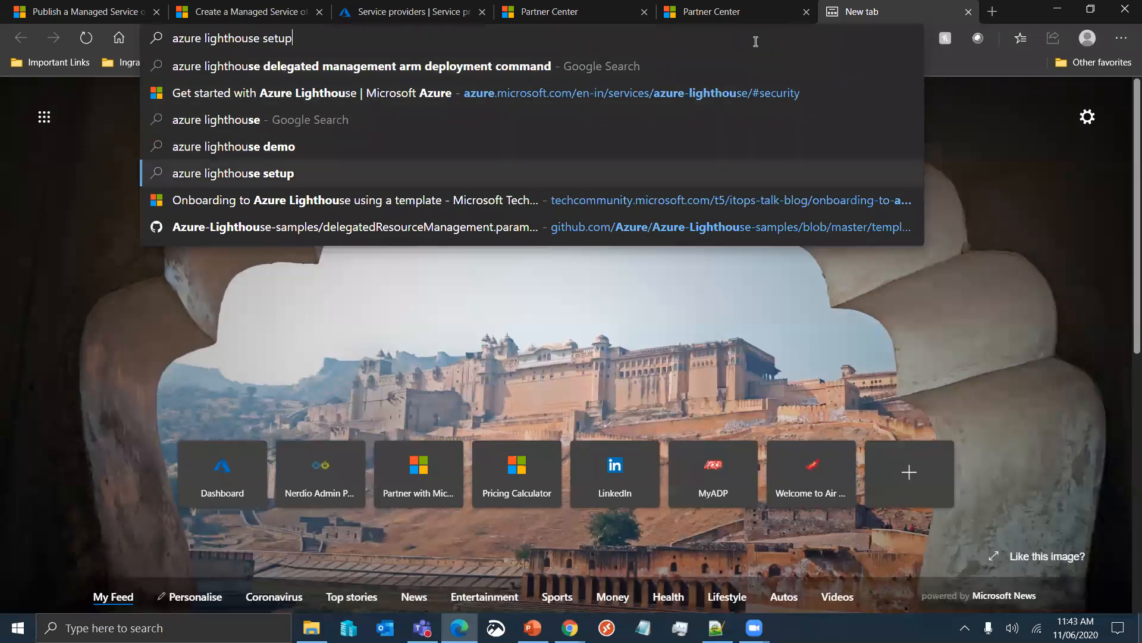
key("Return")
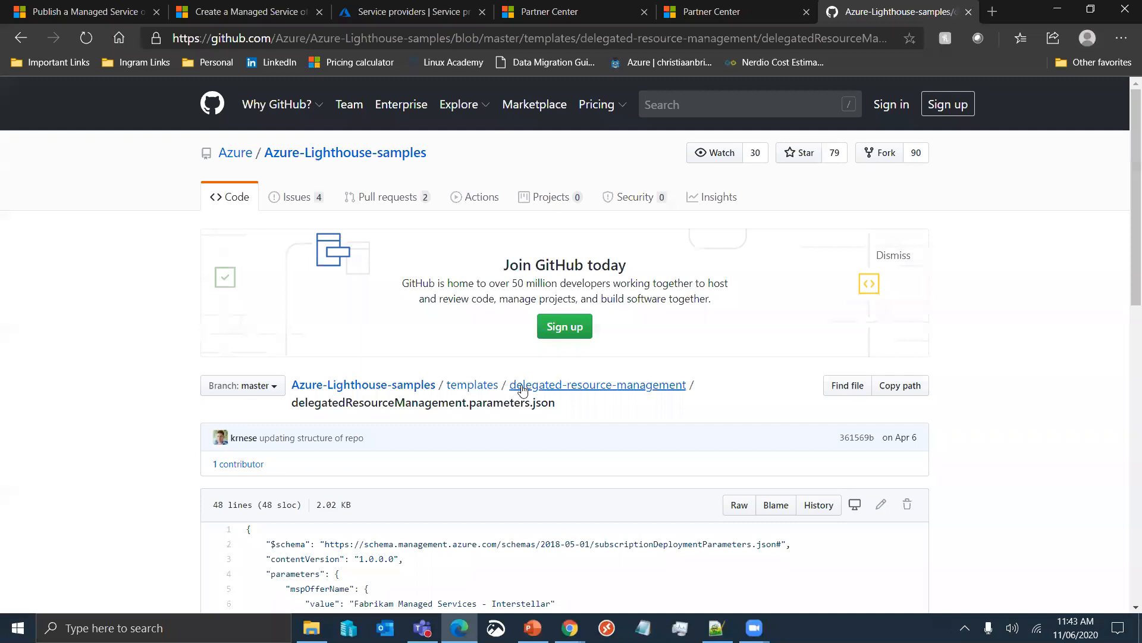
- Open the delegated-resource-management folder of the Azure-Lighthouse-samples repository and look over its files and README
left_click(556, 390)
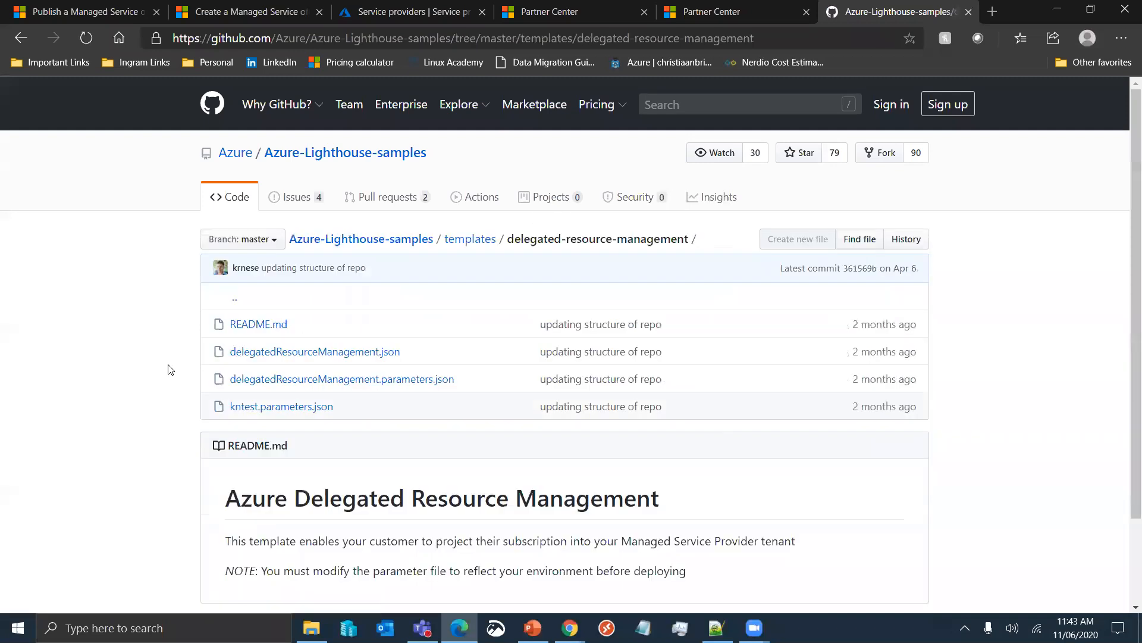
scroll(170, 369, "down", 3)
scroll(169, 369, "up", 2)
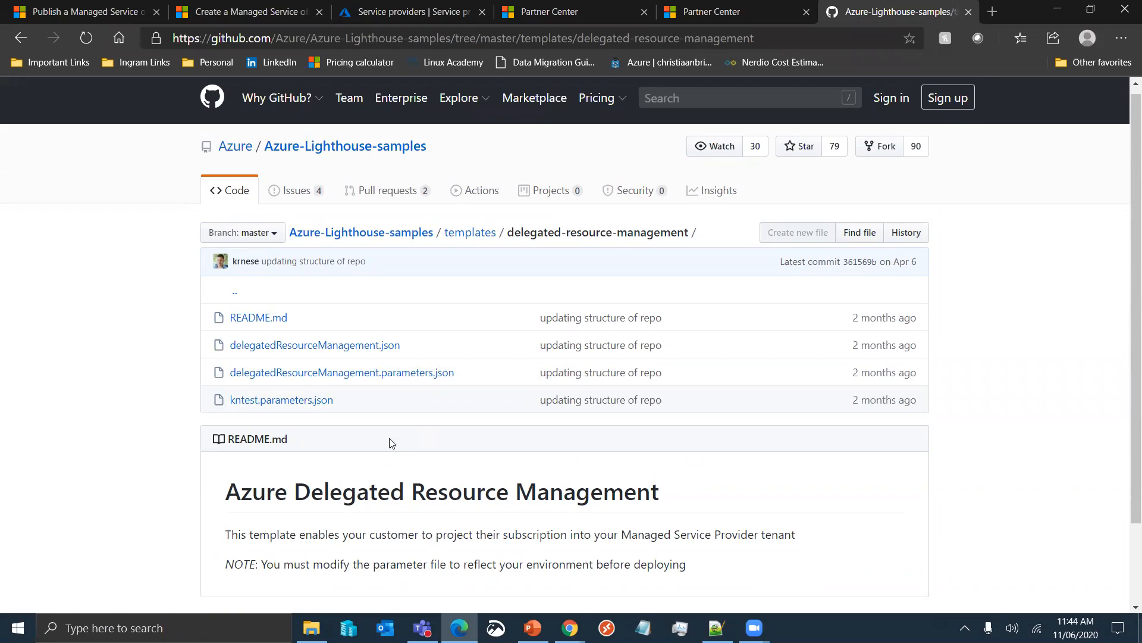
- Switch to File Explorer, open the local delegatedResourceManagement.json in a maximized Notepad window, and read through the template with the text enlarged
left_click(312, 627)
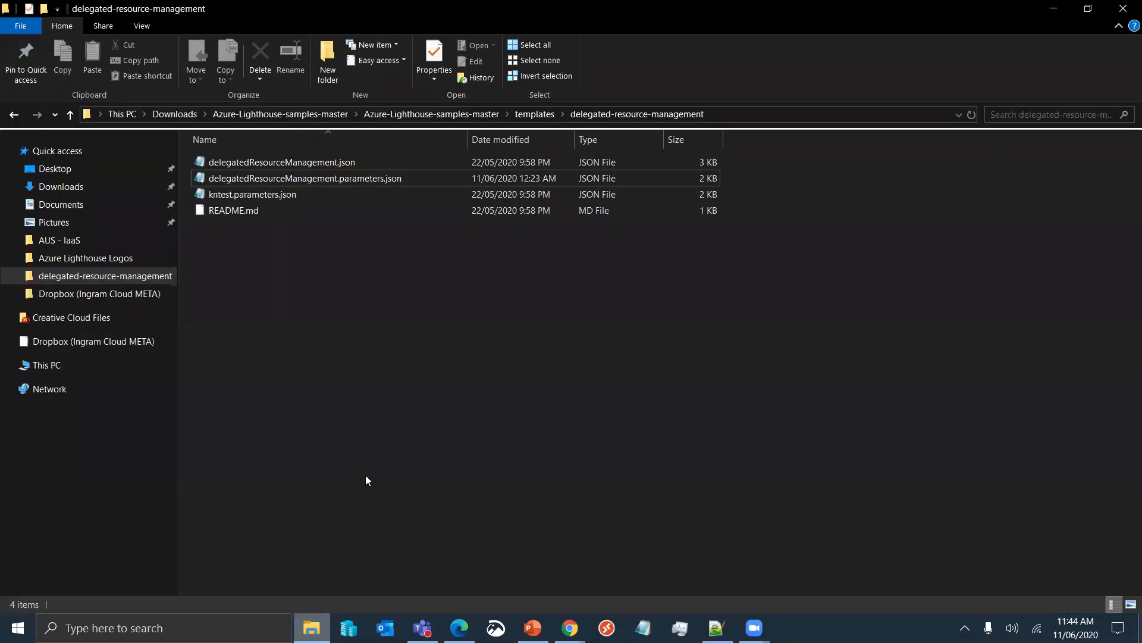
double_click(346, 162)
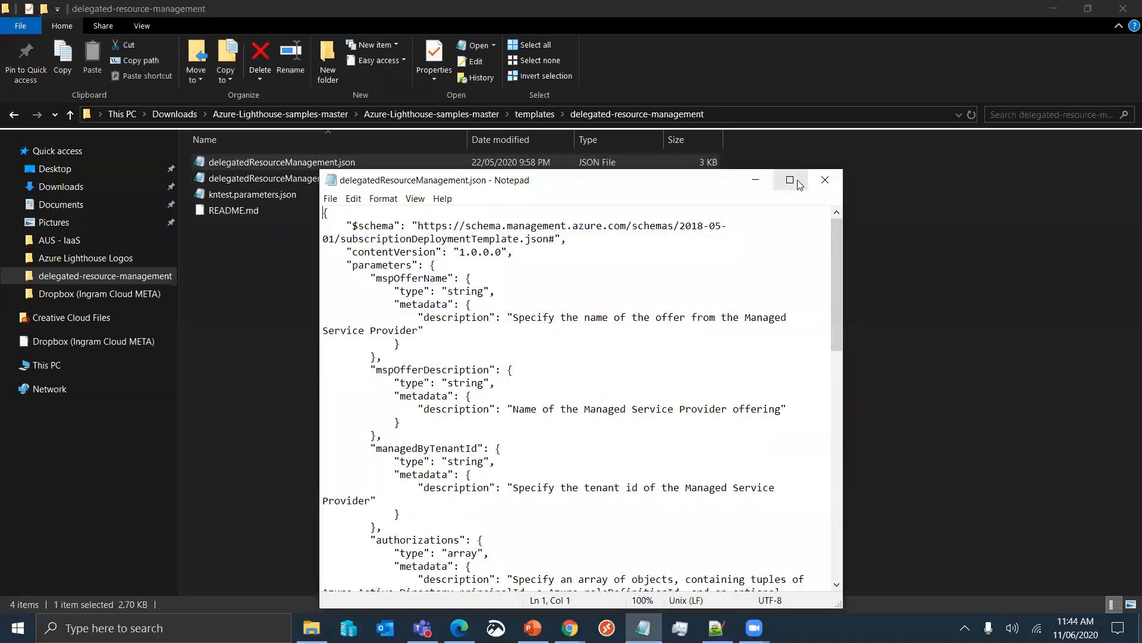
left_click(790, 180)
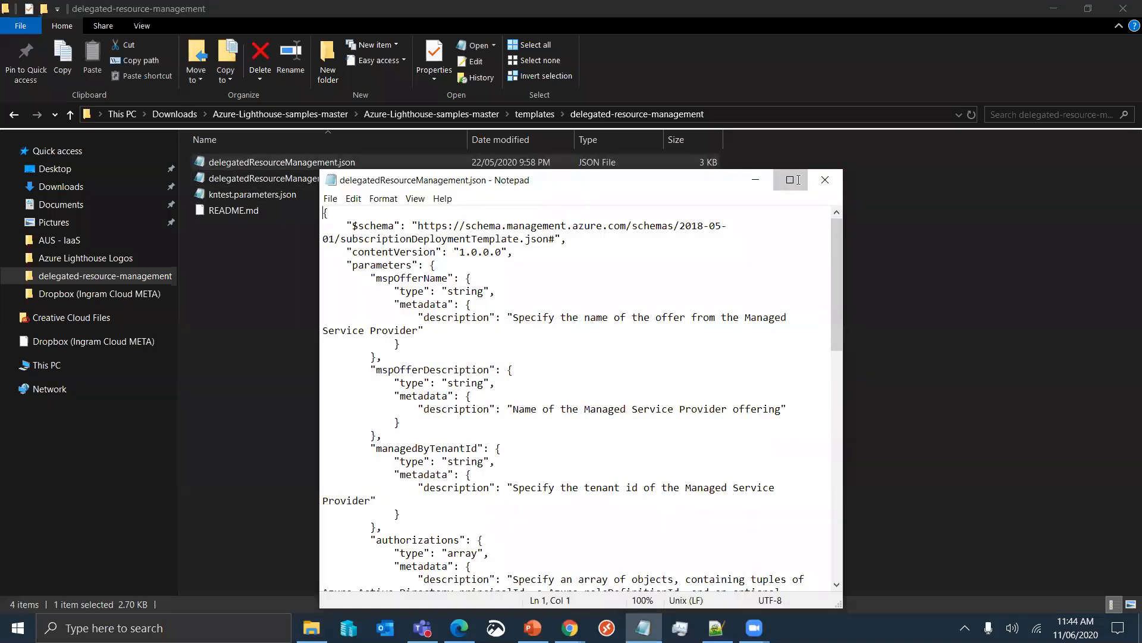
scroll(583, 234, "up", 6, "ctrl")
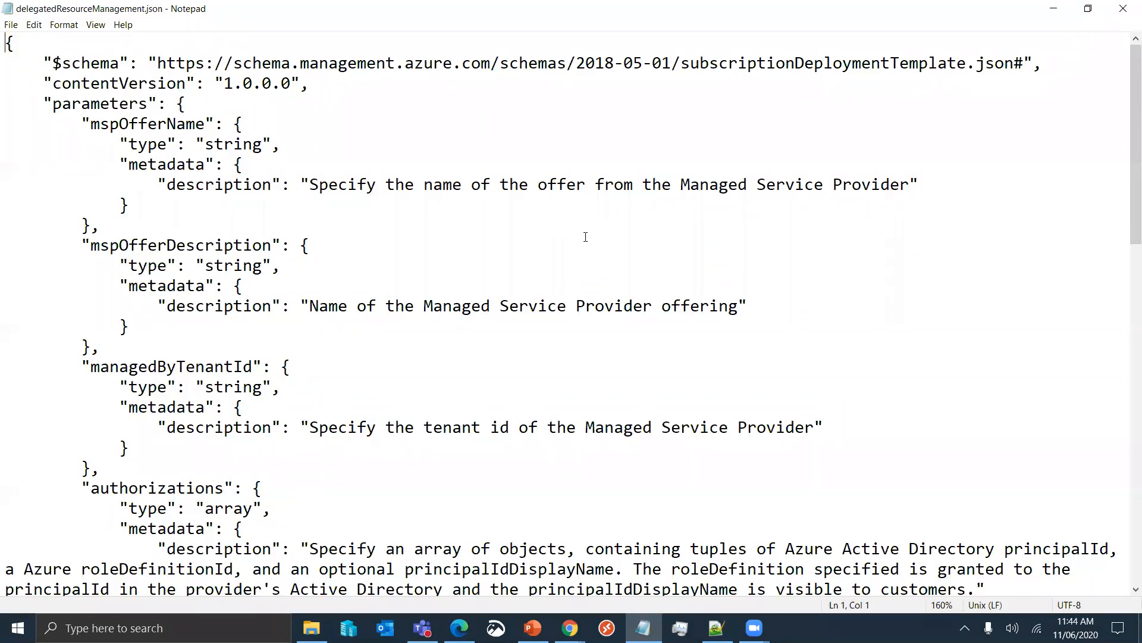
scroll(585, 236, "down", 7)
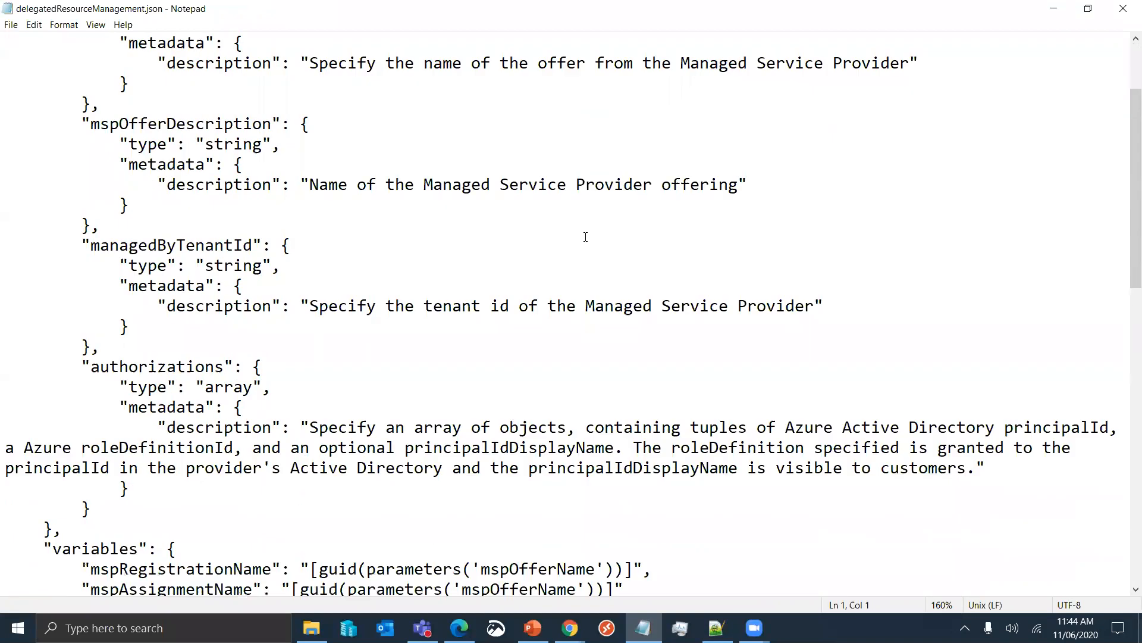
scroll(585, 236, "down", 5, "ctrl")
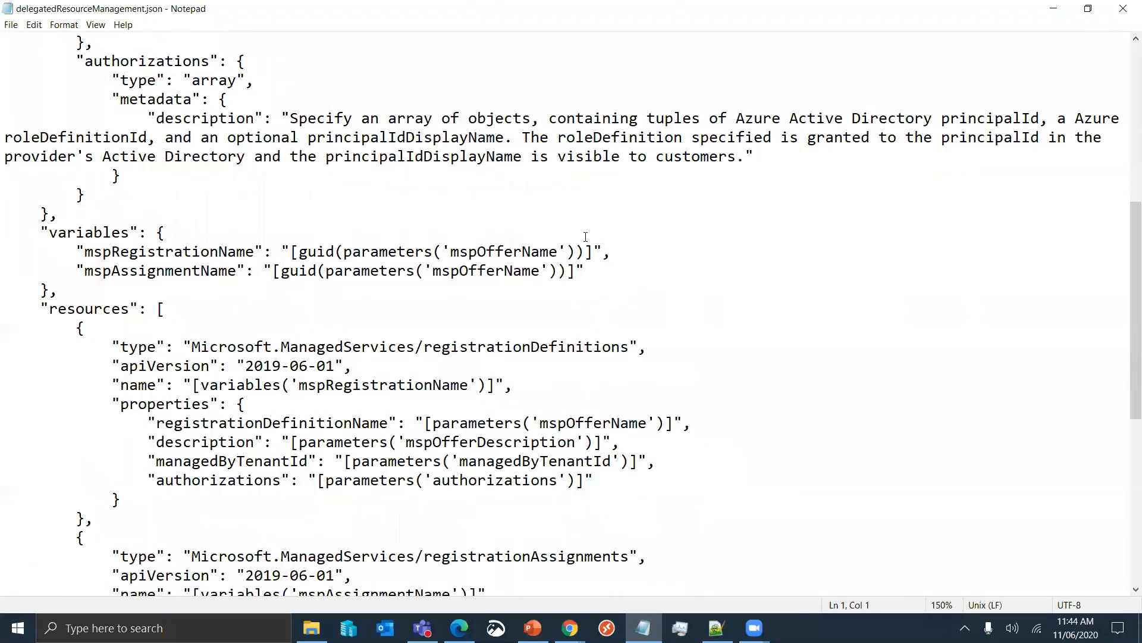
scroll(585, 236, "down", 3)
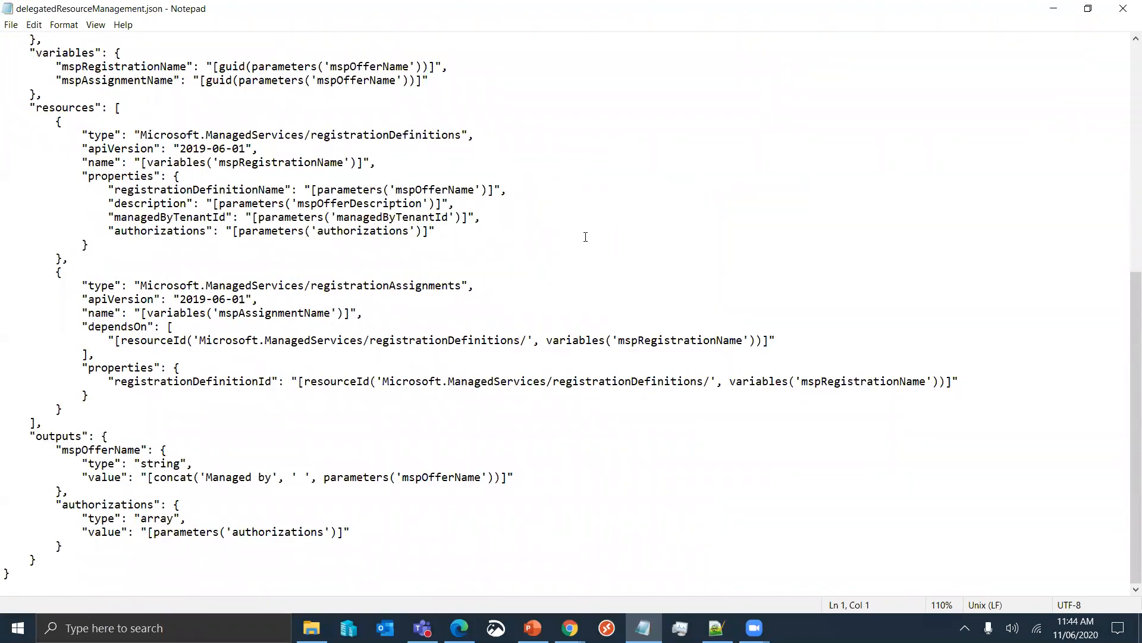
scroll(585, 236, "up", 10)
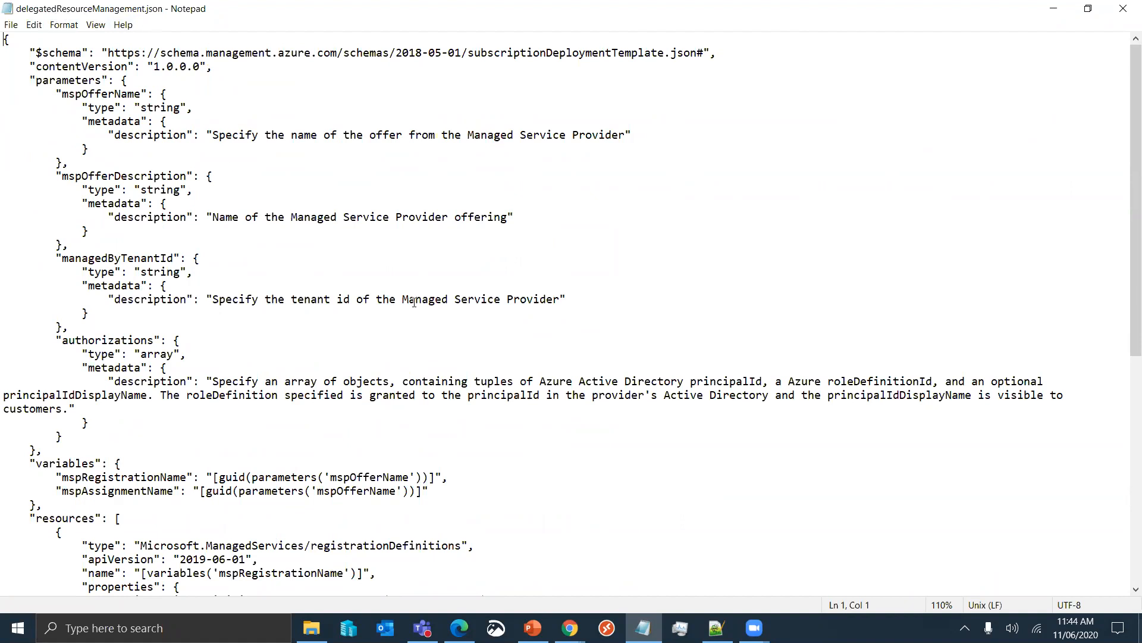
- Close the template file and open delegatedResourceManagement.parameters.json maximized with its text enlarged to 160%
left_click(1123, 8)
double_click(405, 184)
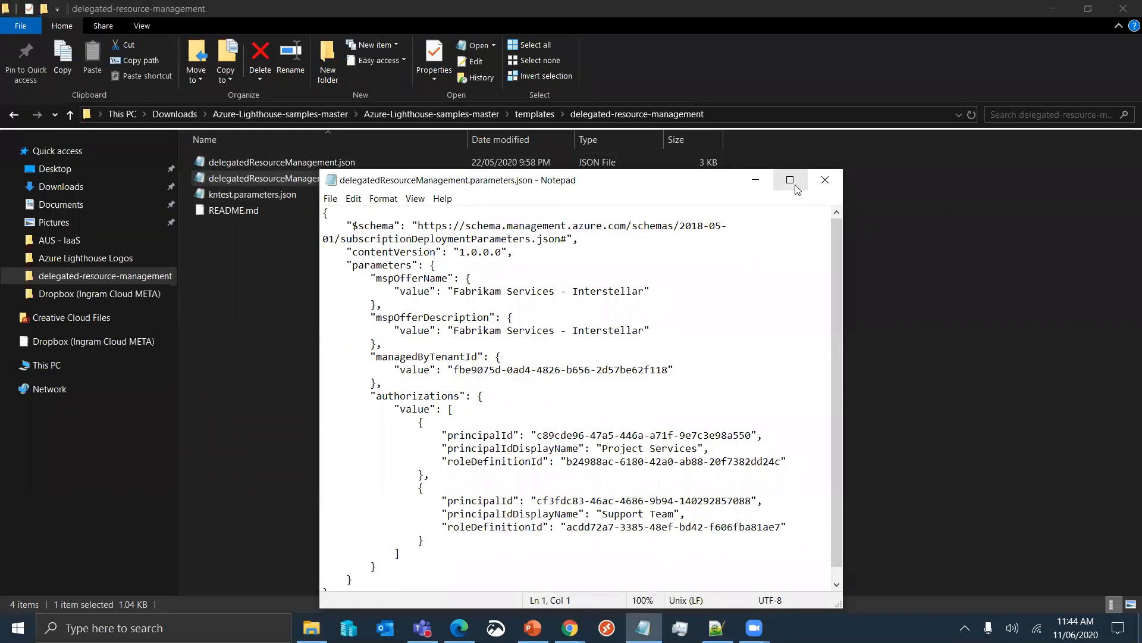
left_click(796, 188)
scroll(346, 256, "up", 5, "ctrl")
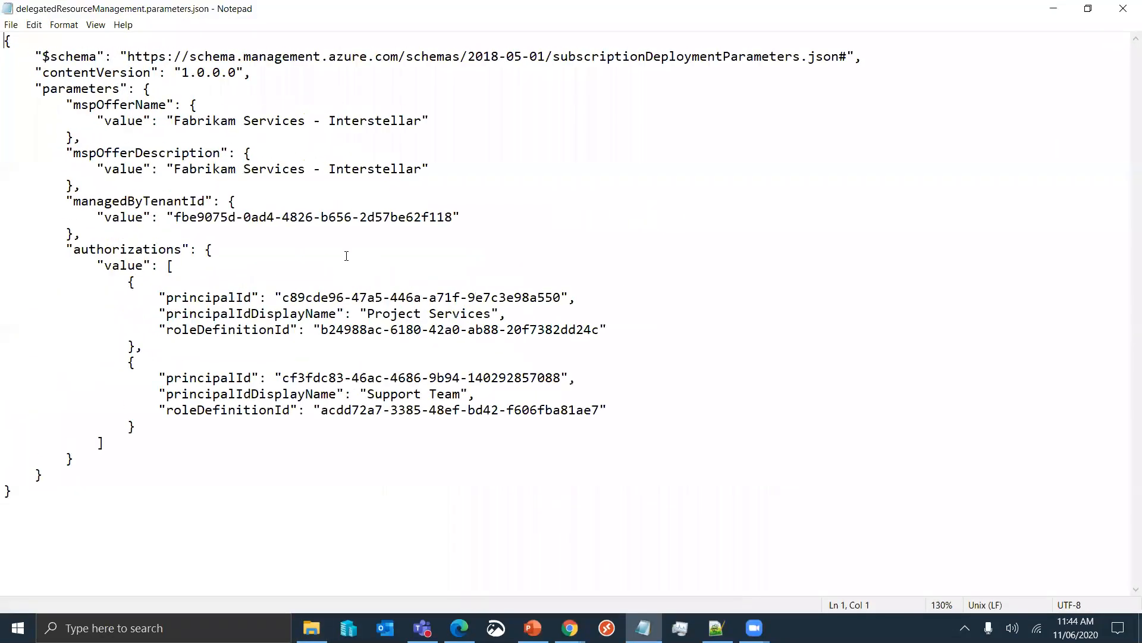
scroll(346, 256, "up", 1)
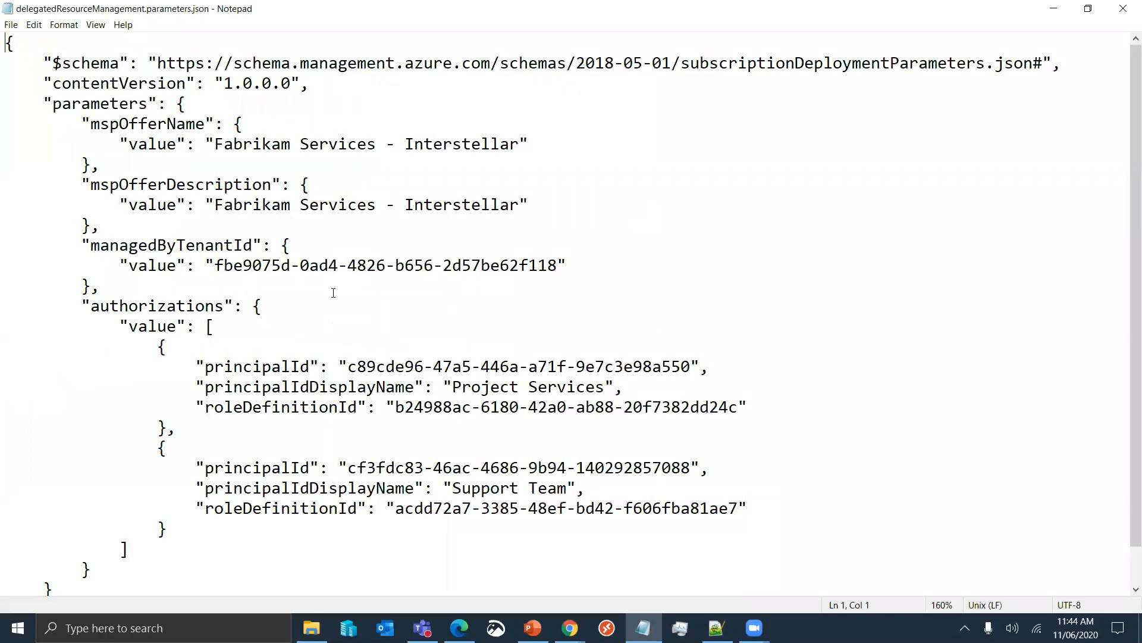
- Highlight in turn the managedByTenantId entry and value, the Project Services and Support Team display names, and the first principalId value
double_click(136, 245)
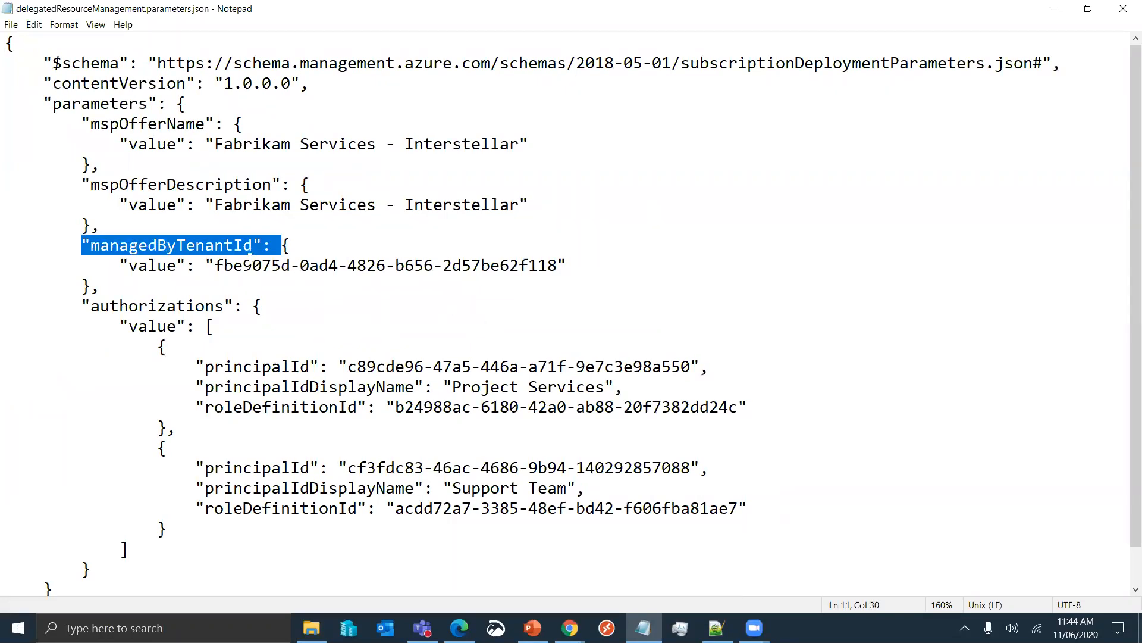
left_click_drag(215, 265, 559, 265)
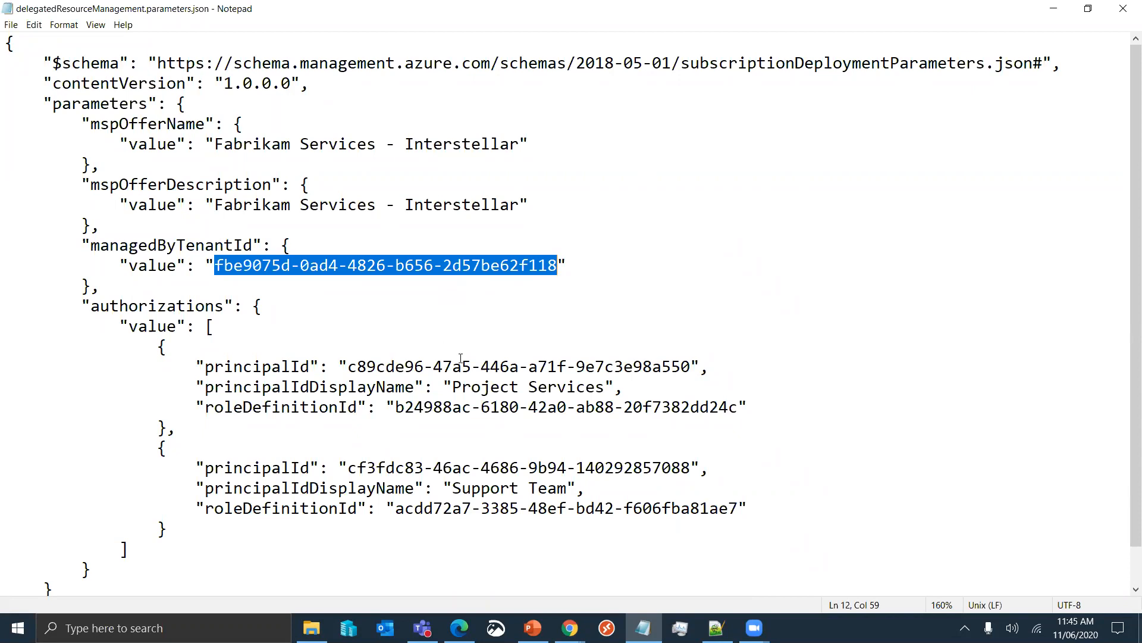
left_click_drag(454, 385, 604, 379)
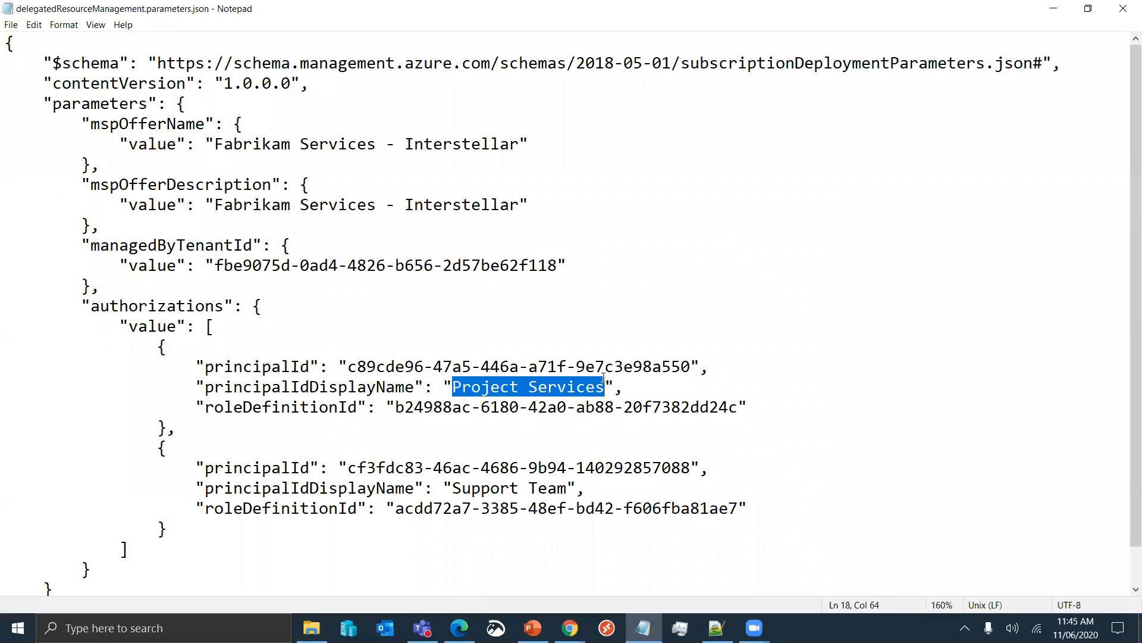
left_click(459, 487)
left_click_drag(458, 487, 568, 484)
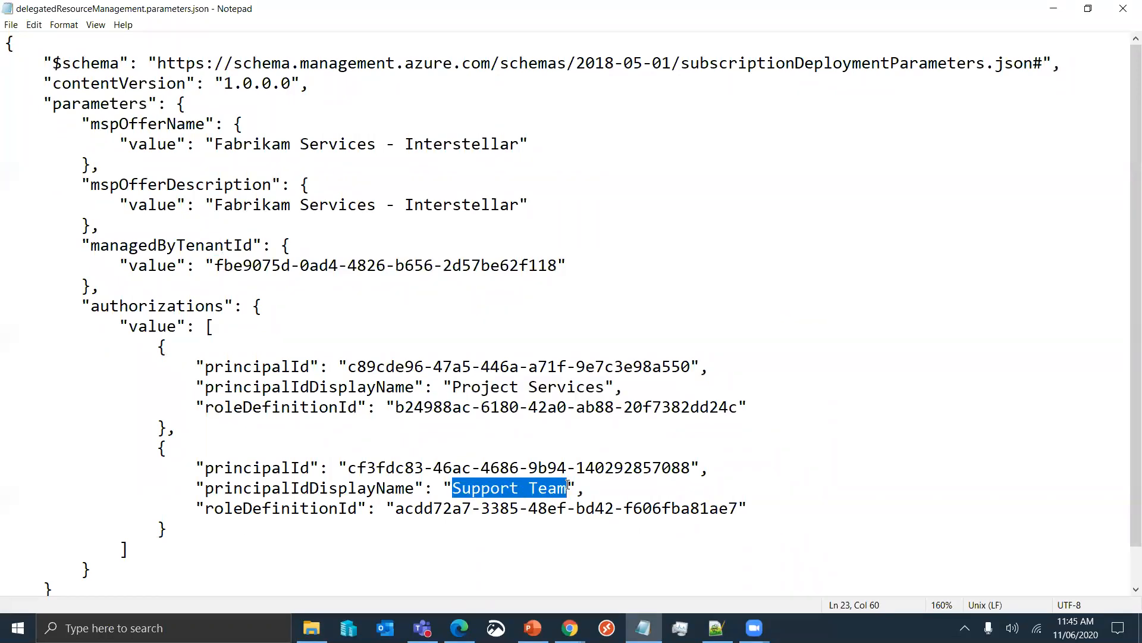
left_click(568, 484)
left_click_drag(348, 366, 688, 366)
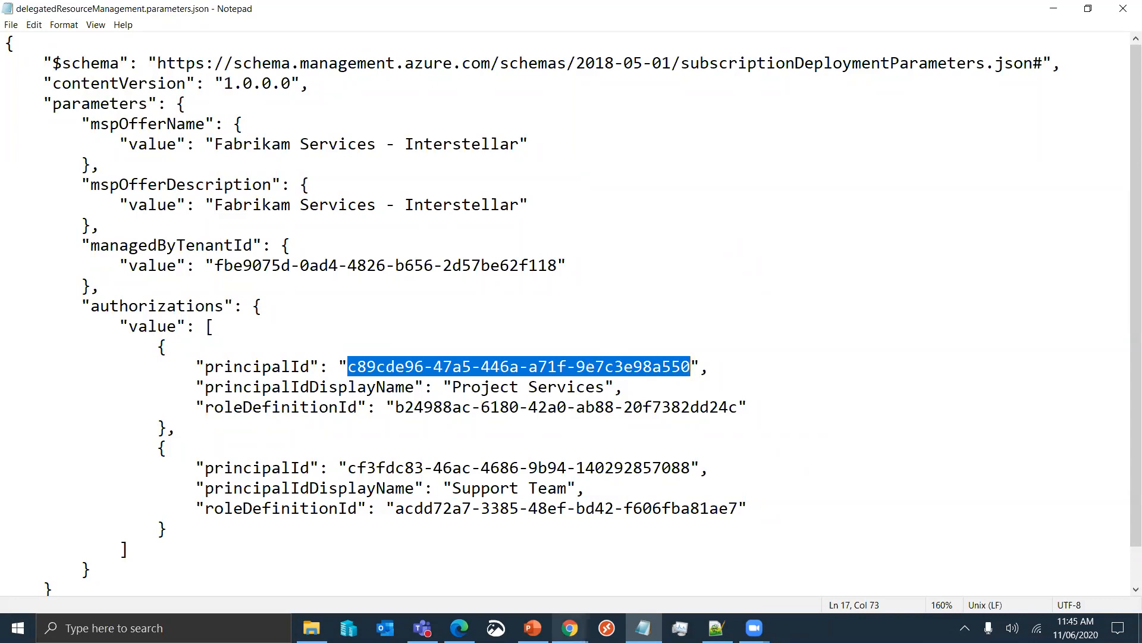
- Switch to the Azure portal in Chrome and open the list of all Azure Active Directory groups
mouse_move(569, 626)
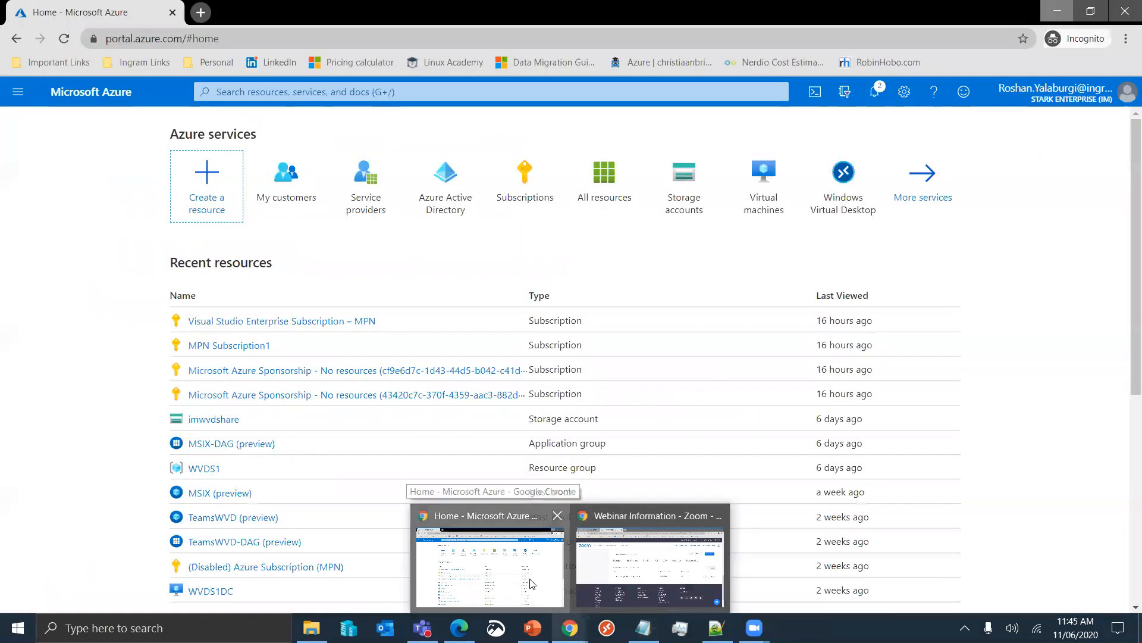
left_click(533, 583)
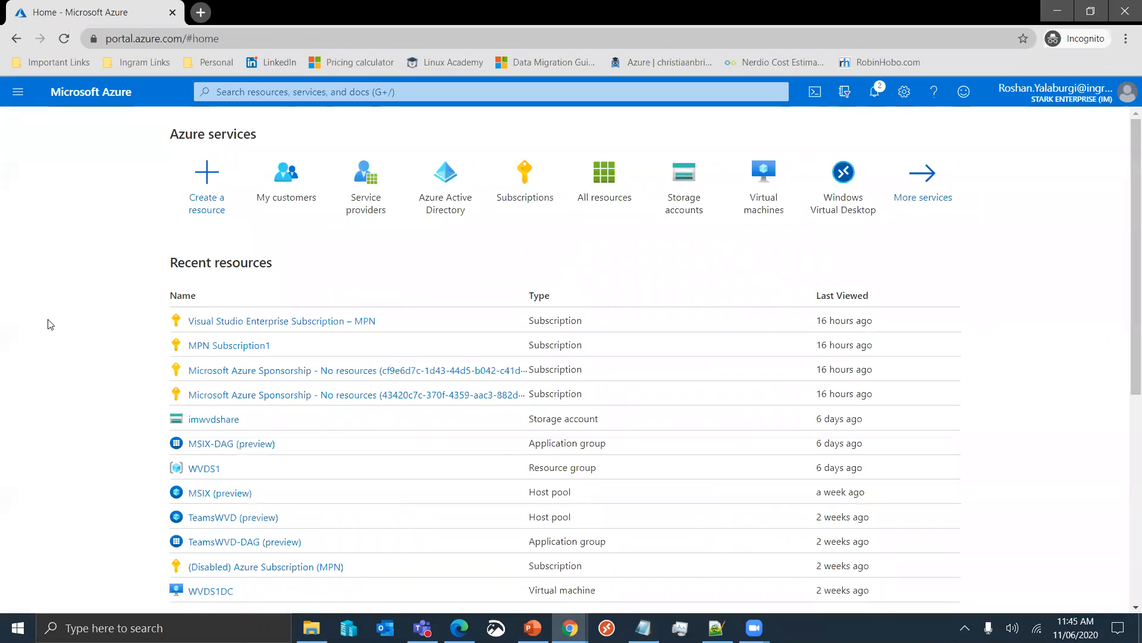
left_click(448, 203)
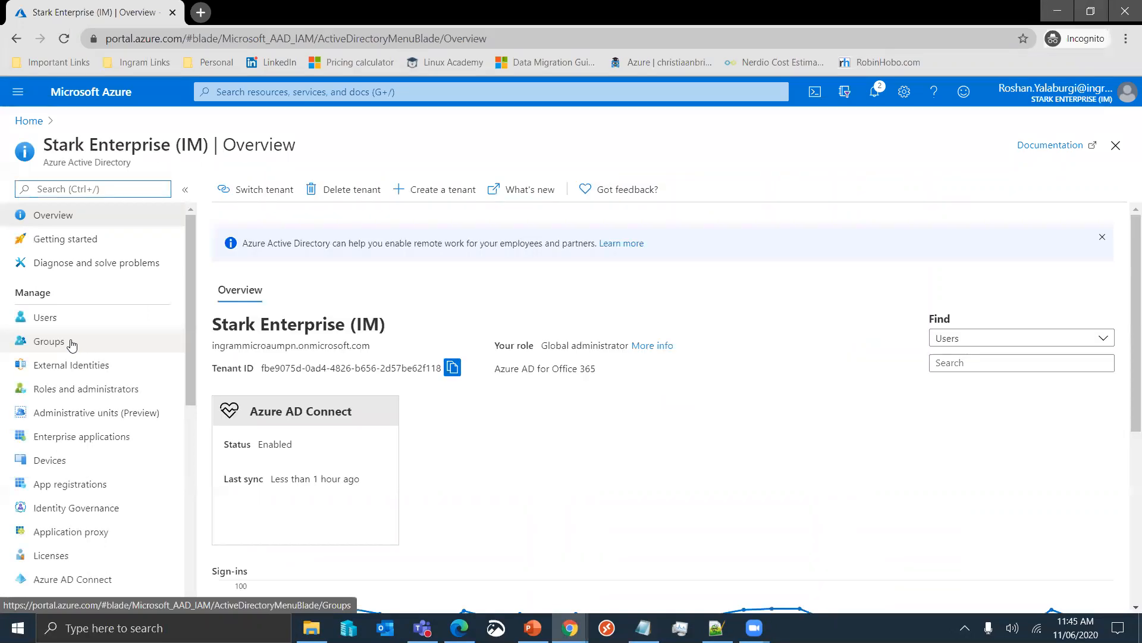
left_click(72, 344)
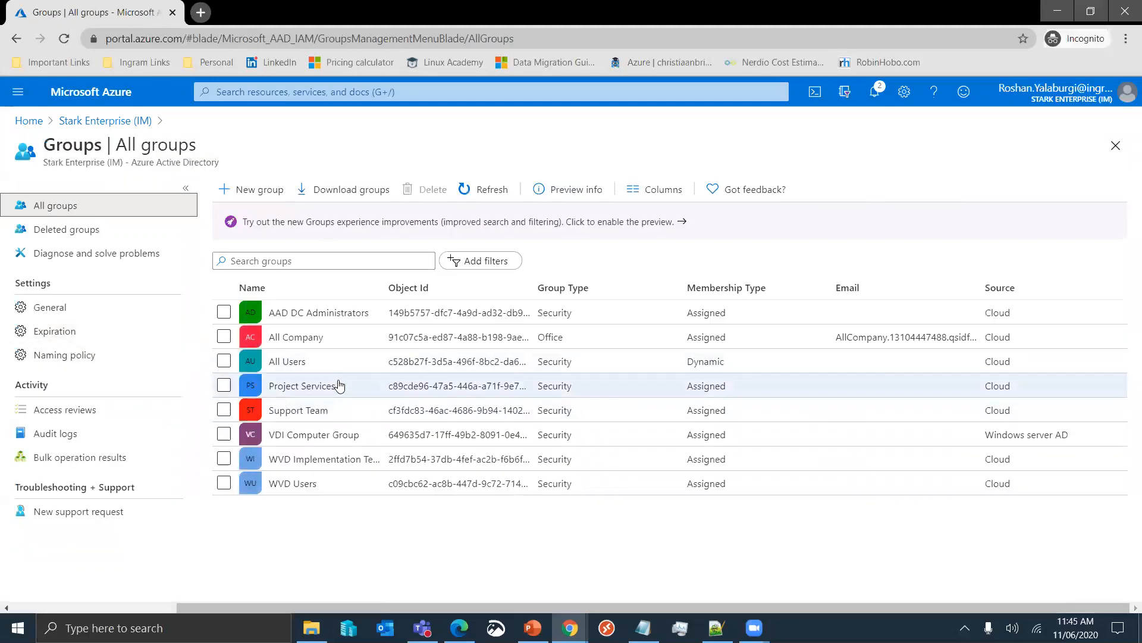
- View the members of the Project Services group and of the Support Team group
left_click(224, 385)
left_click(223, 410)
left_click(304, 387)
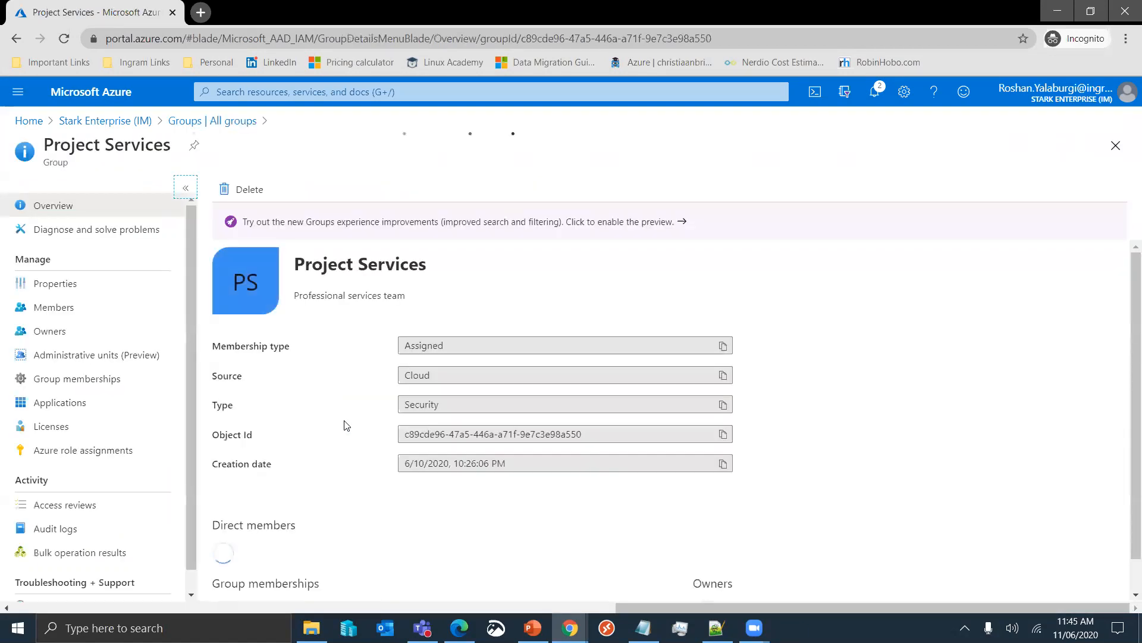
left_click(122, 310)
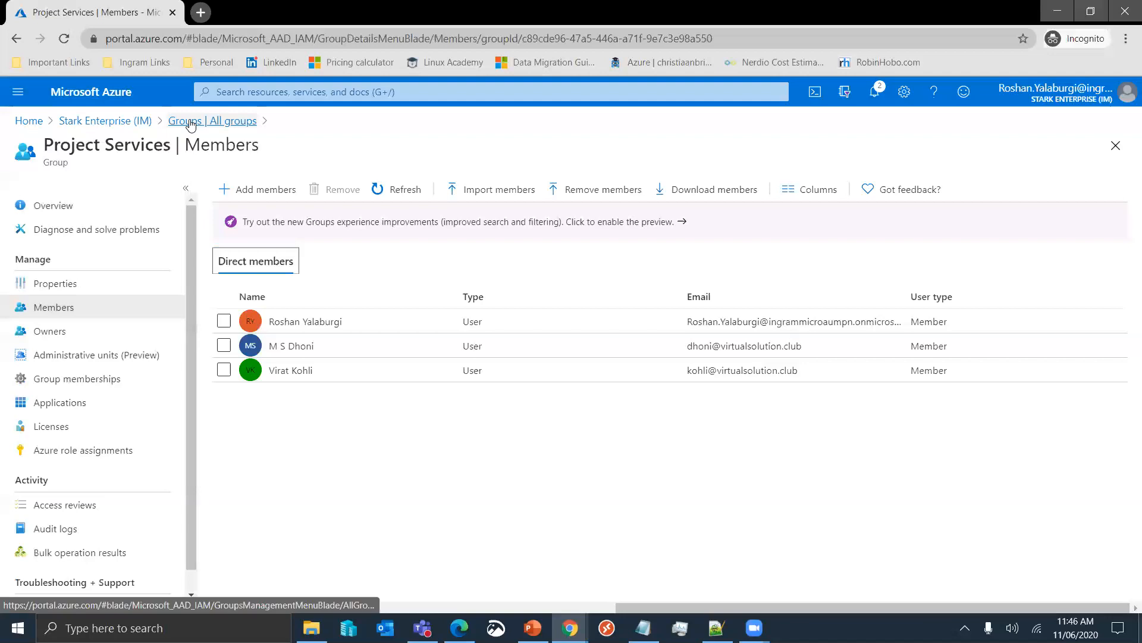
left_click(213, 120)
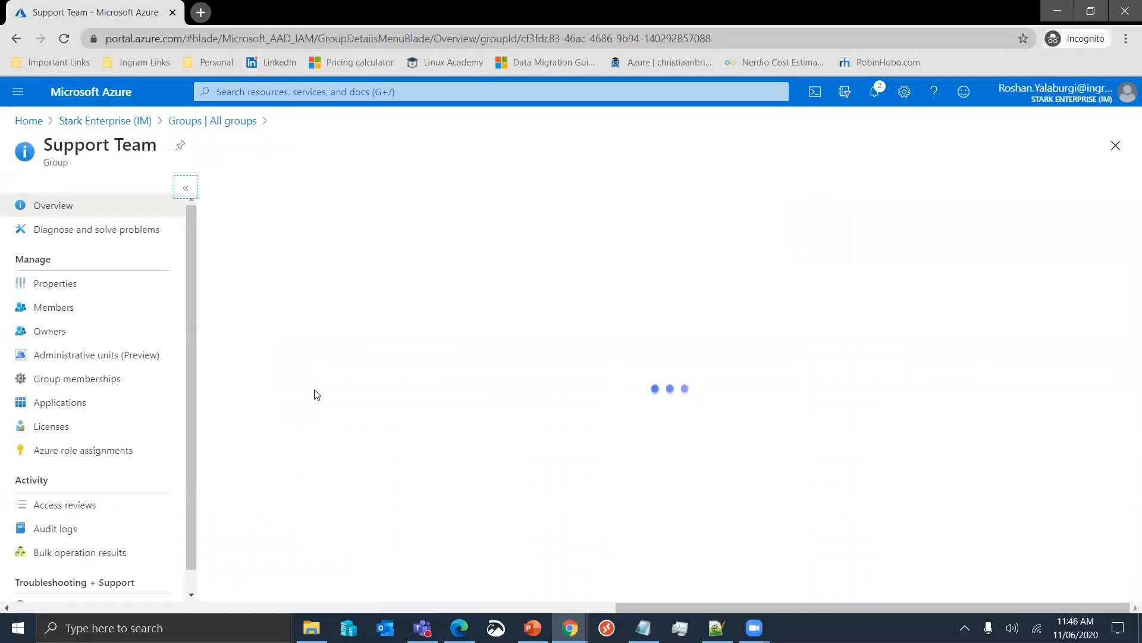
left_click(127, 310)
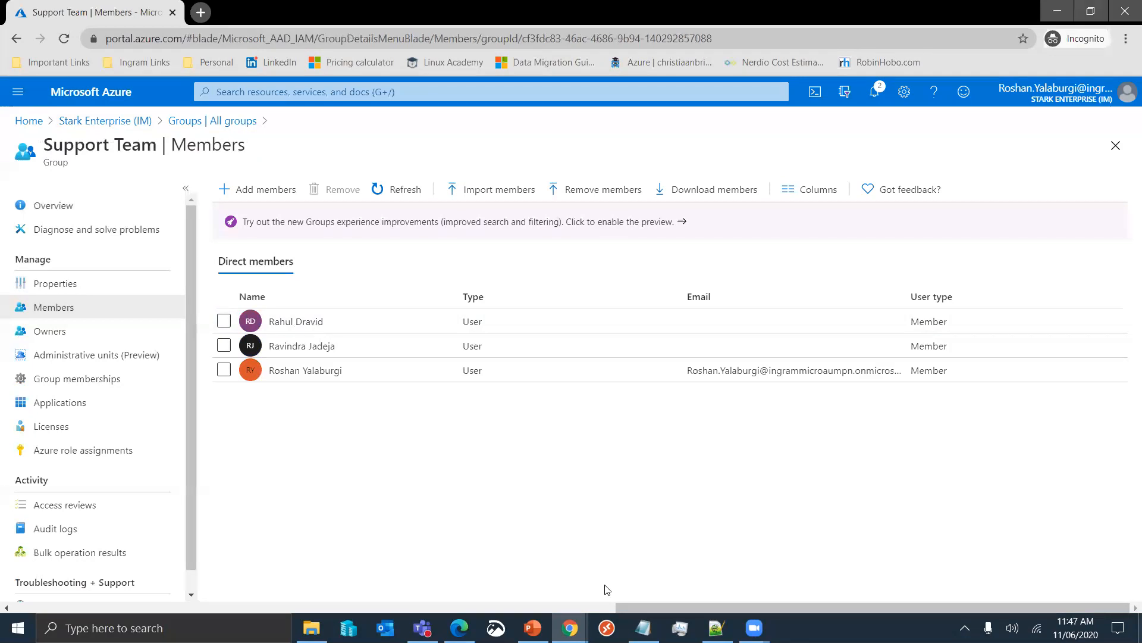
- Return to the parameters file in Notepad and highlight the first principalId entry with its value
key("alt+Tab")
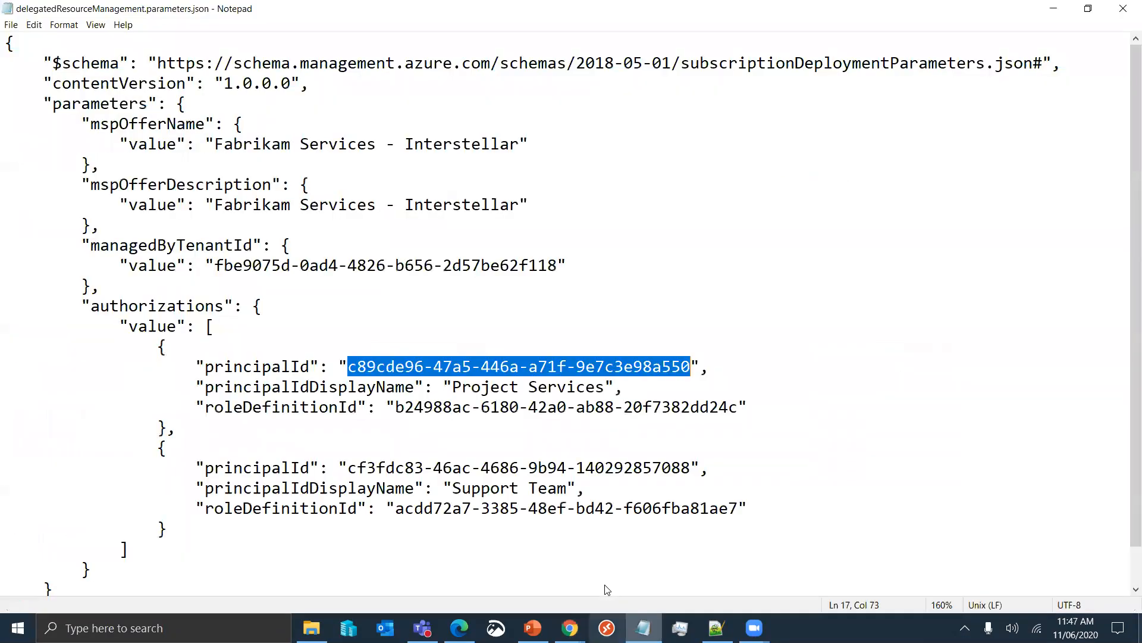
left_click(471, 406)
left_click_drag(206, 367, 692, 369)
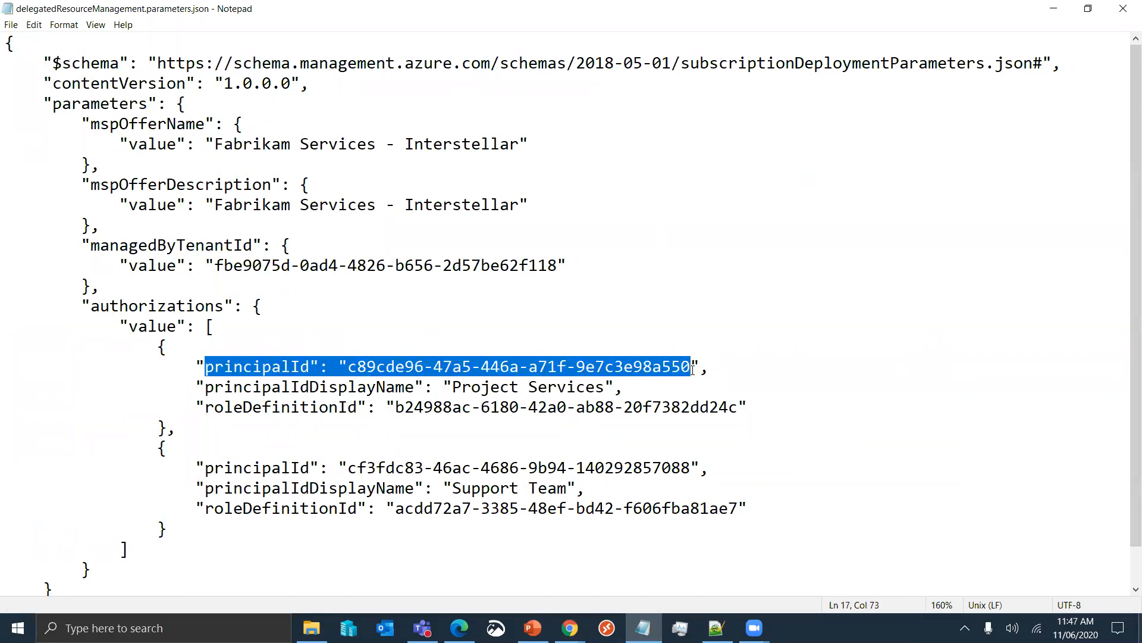
- Highlight the Object Id in the Support Team group's properties in the portal and the matching second principalId in the parameters file
key("alt+Tab")
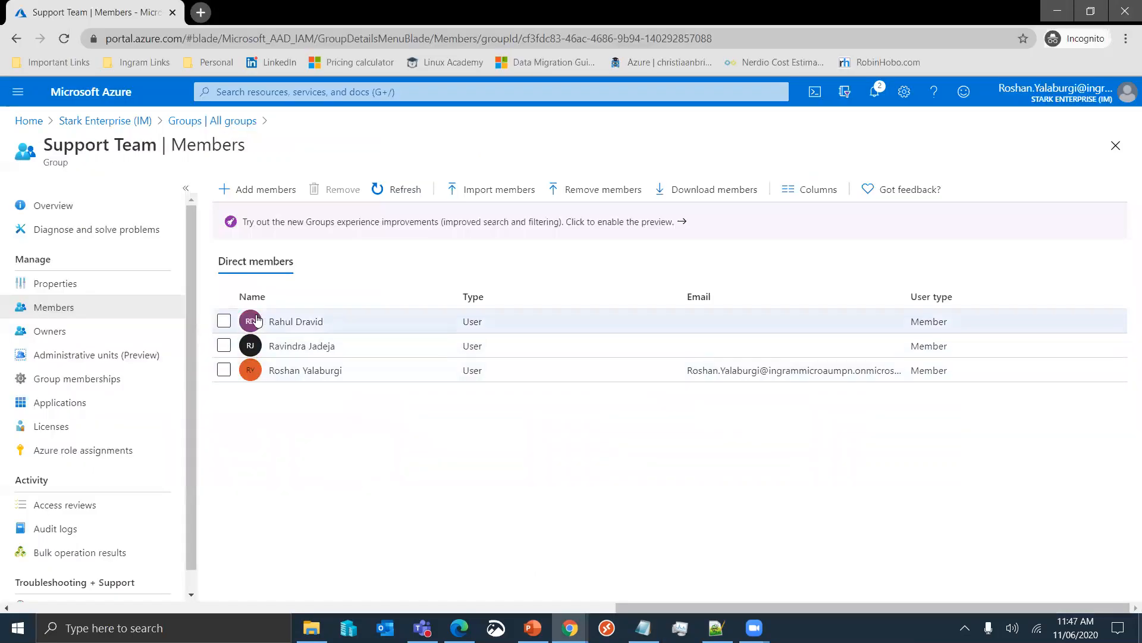
left_click(67, 285)
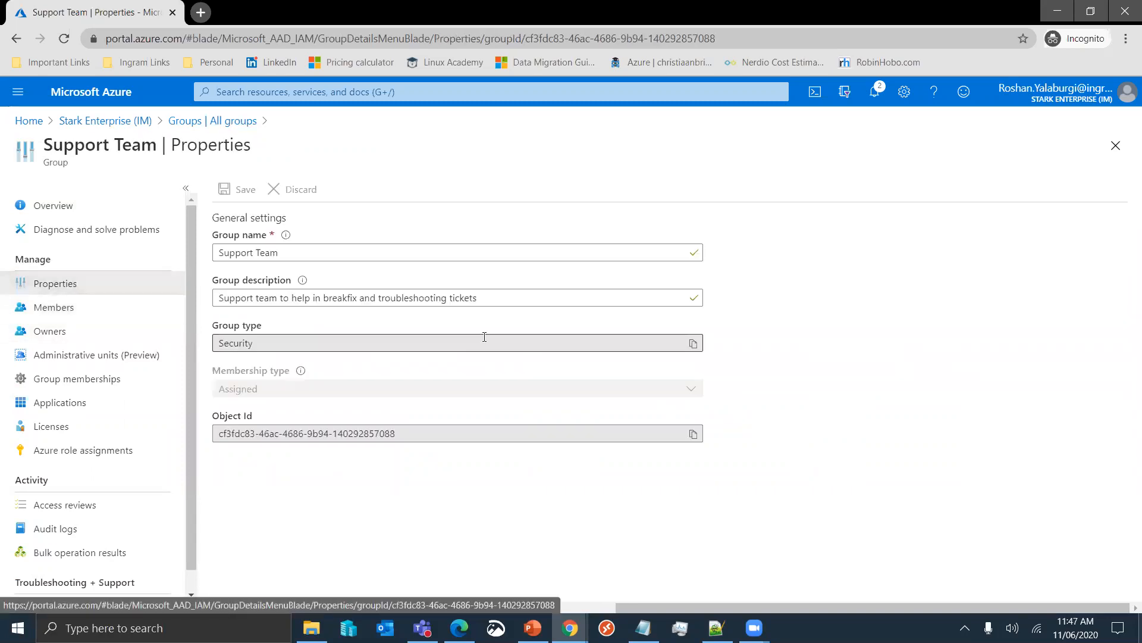
left_click_drag(333, 434, 438, 430)
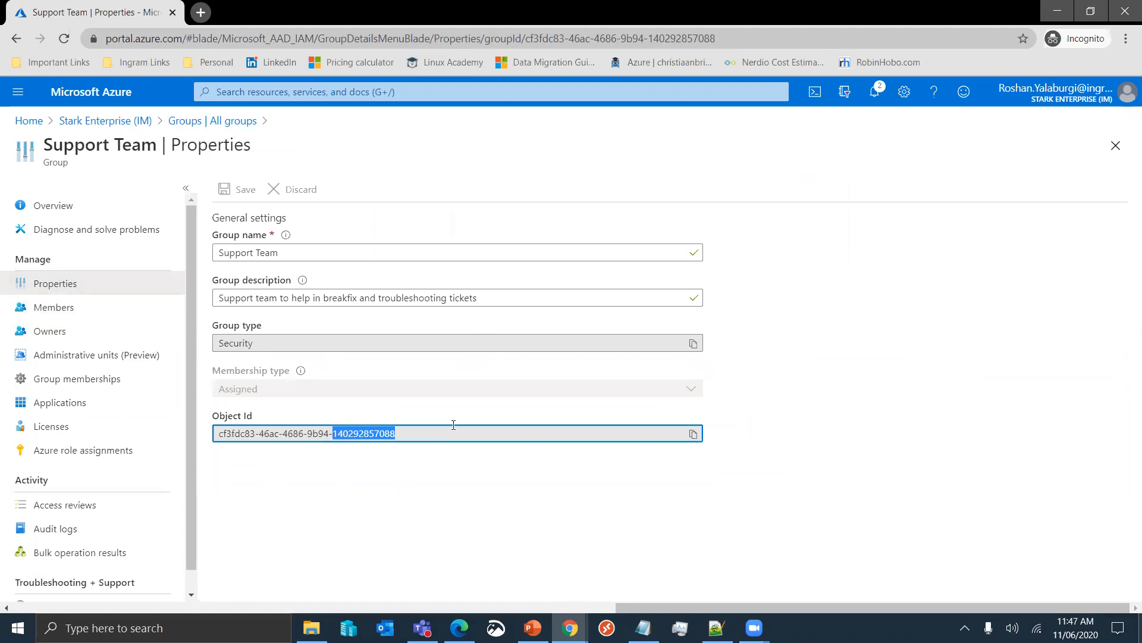
key("alt+Tab")
left_click_drag(692, 468, 376, 456)
- Highlight the roleDefinitionId values of the Support Team and Project Services authorizations in the parameters file
left_click(272, 508)
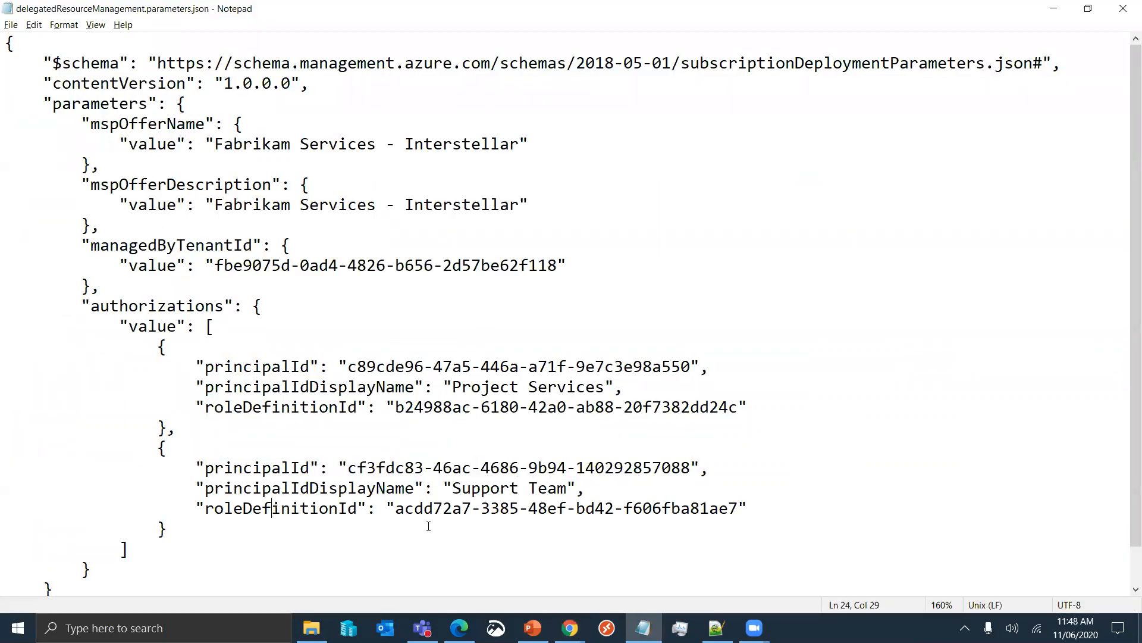
left_click_drag(394, 507, 737, 507)
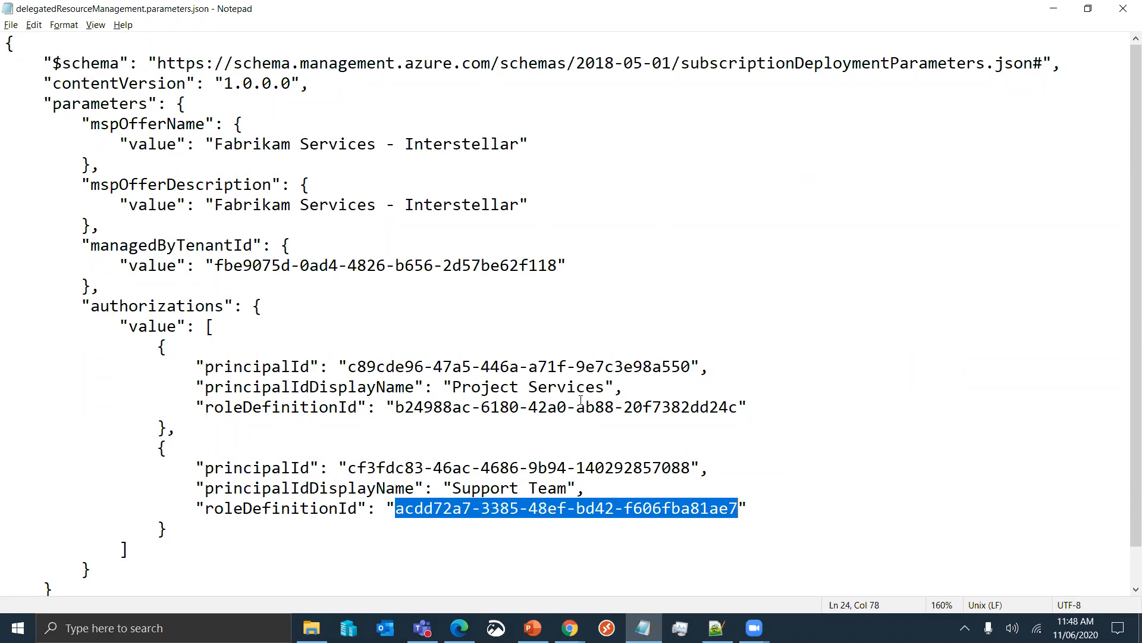
double_click(572, 407)
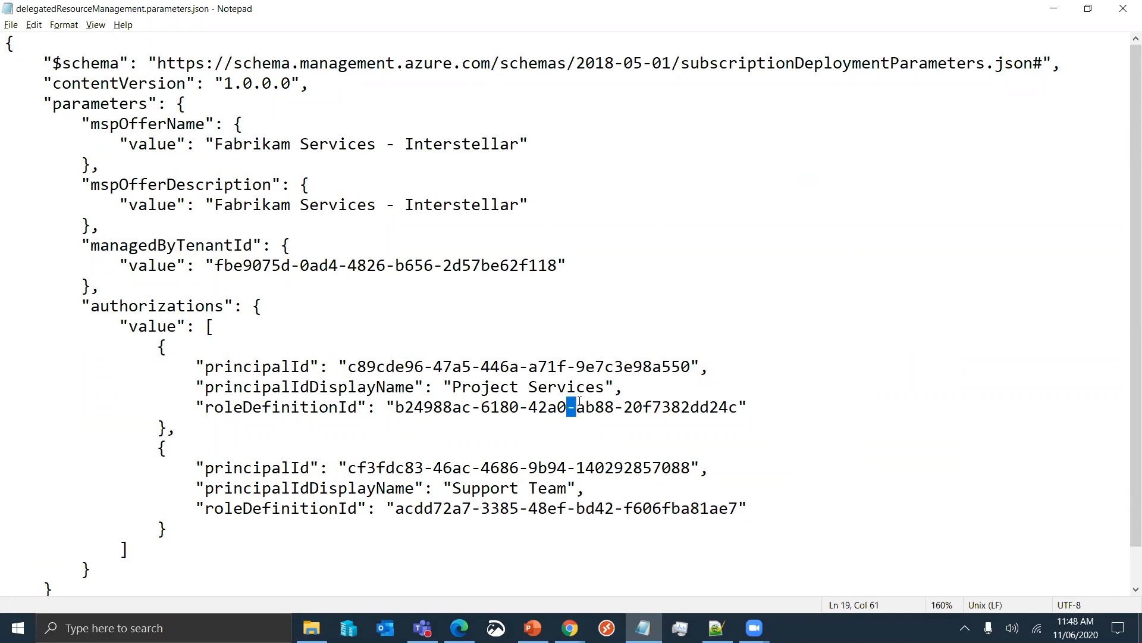
double_click(683, 509)
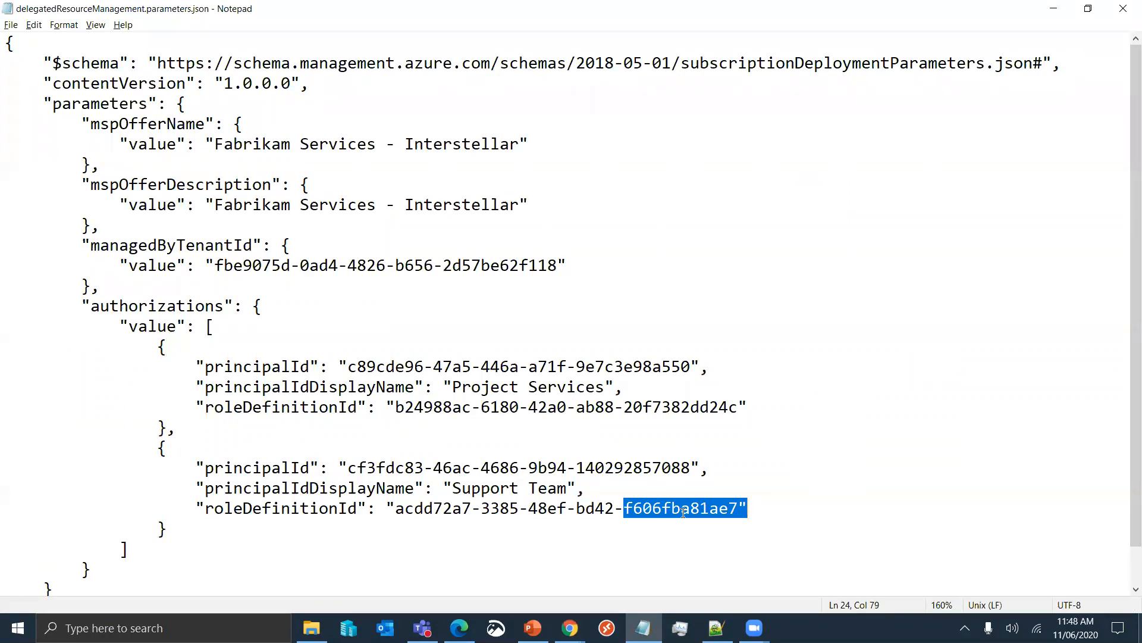
left_click(841, 484)
- Switch to Chrome, search Google for "azure role definition id" in a new tab, and open the Azure built-in roles article
key("alt+Tab")
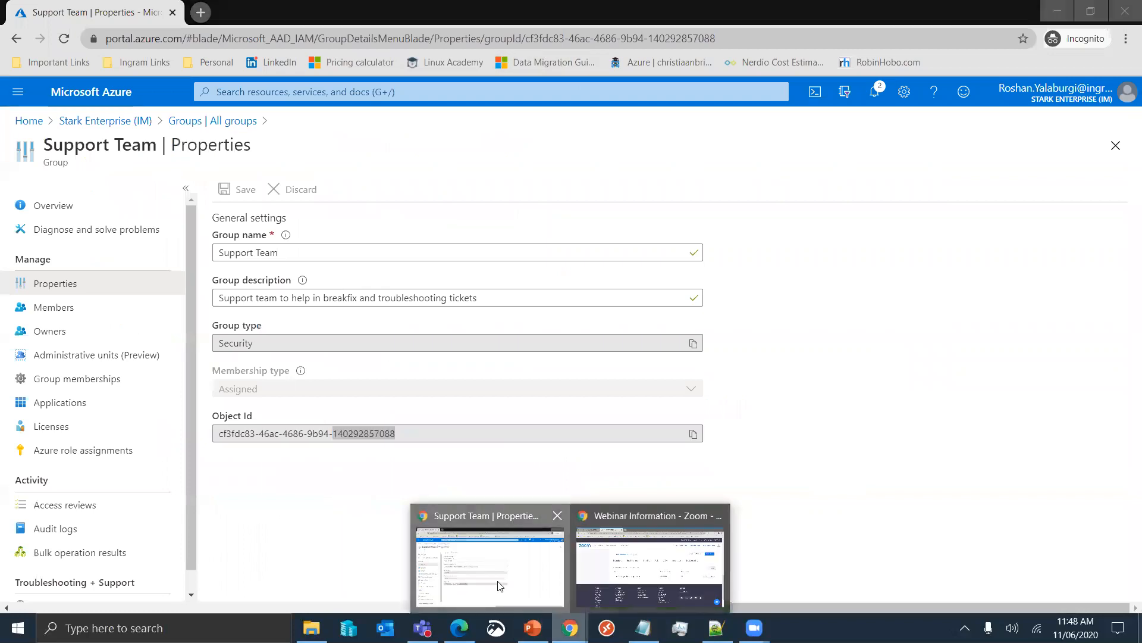
left_click(200, 12)
type("az")
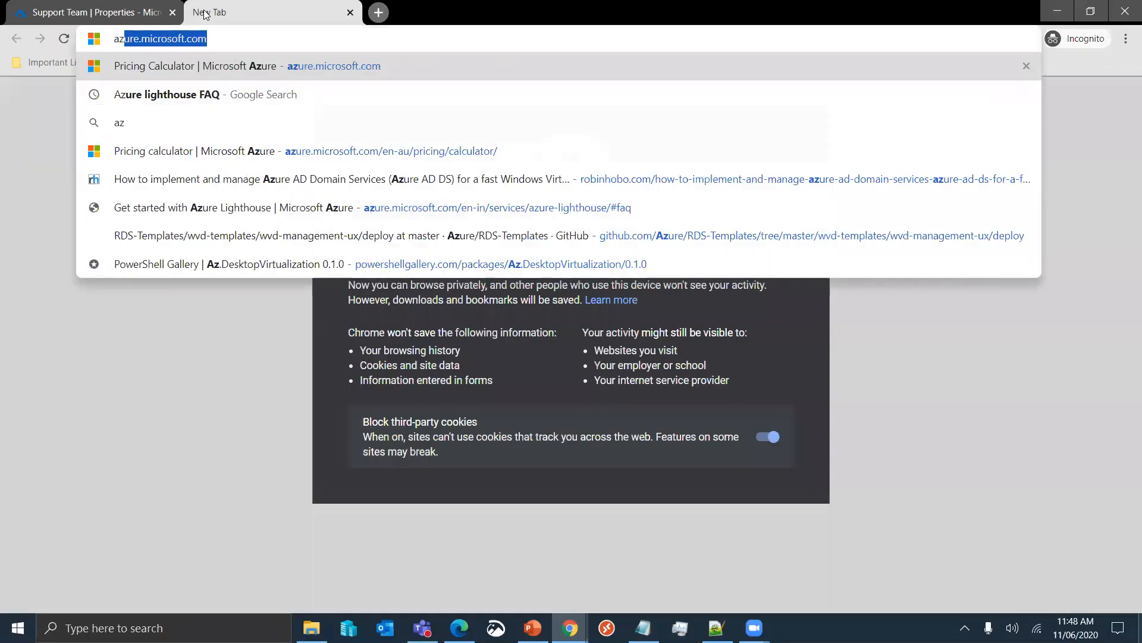
type("ure rol")
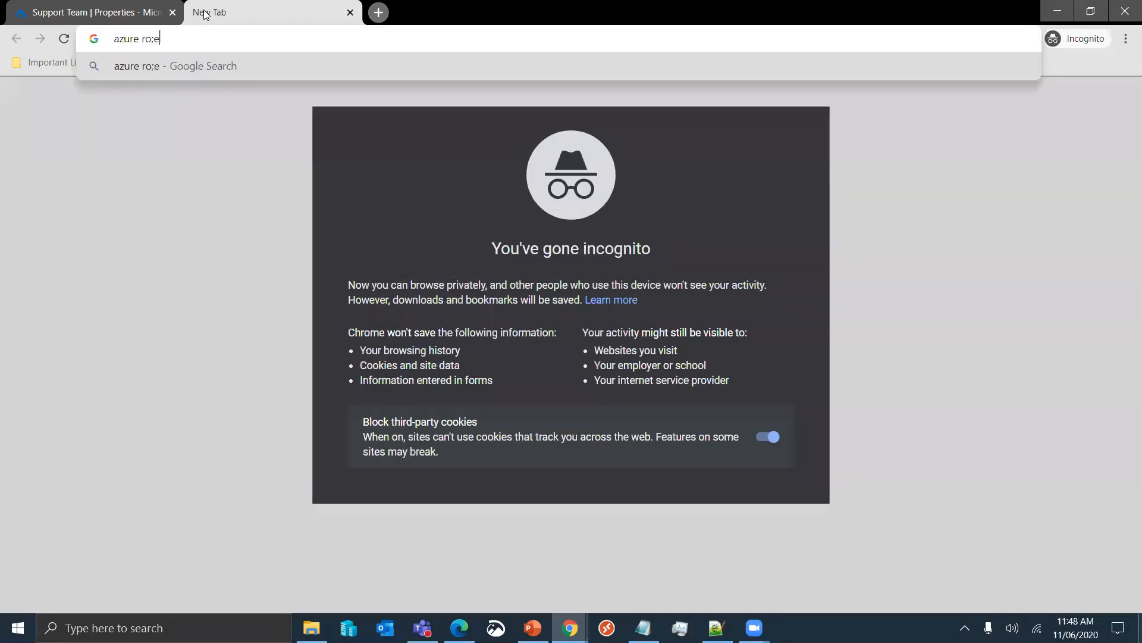
key("Down")
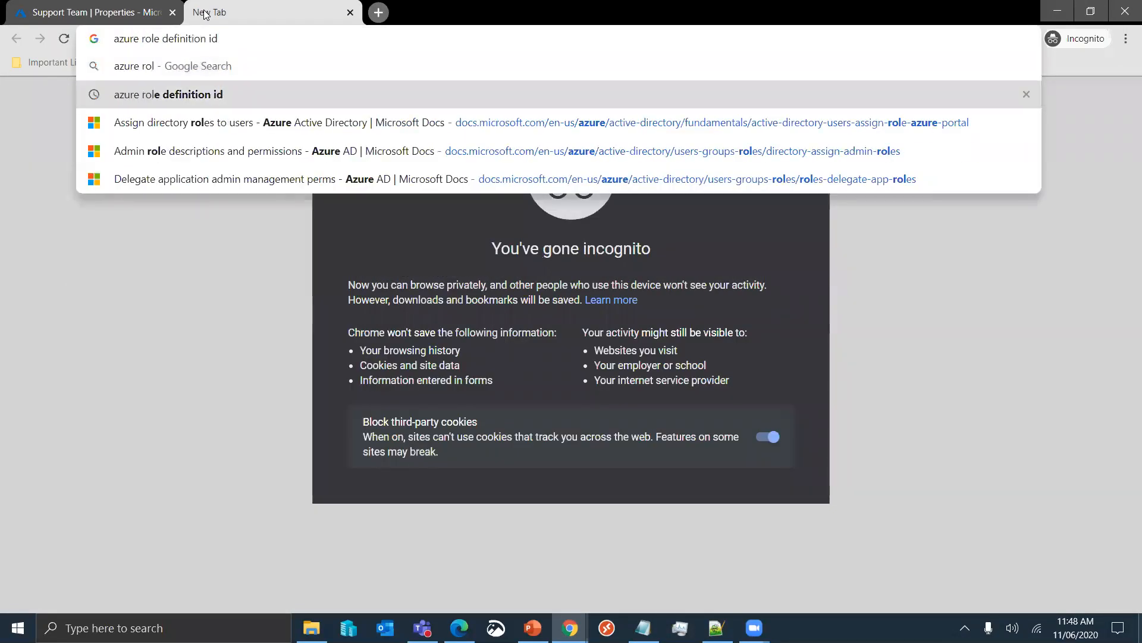
key("Return")
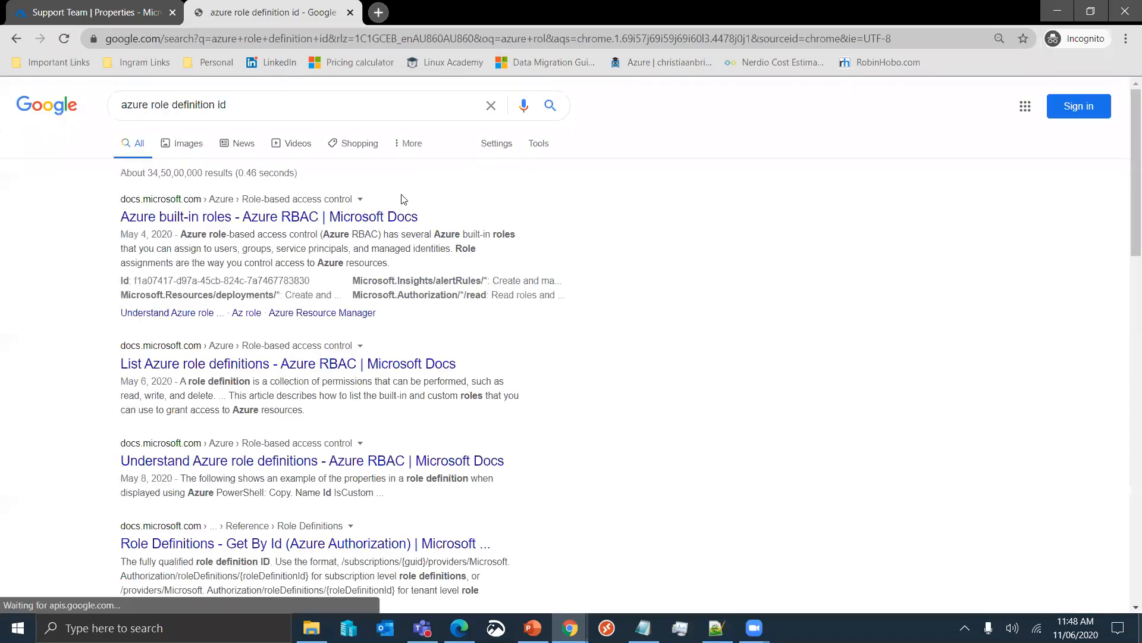
left_click(397, 216)
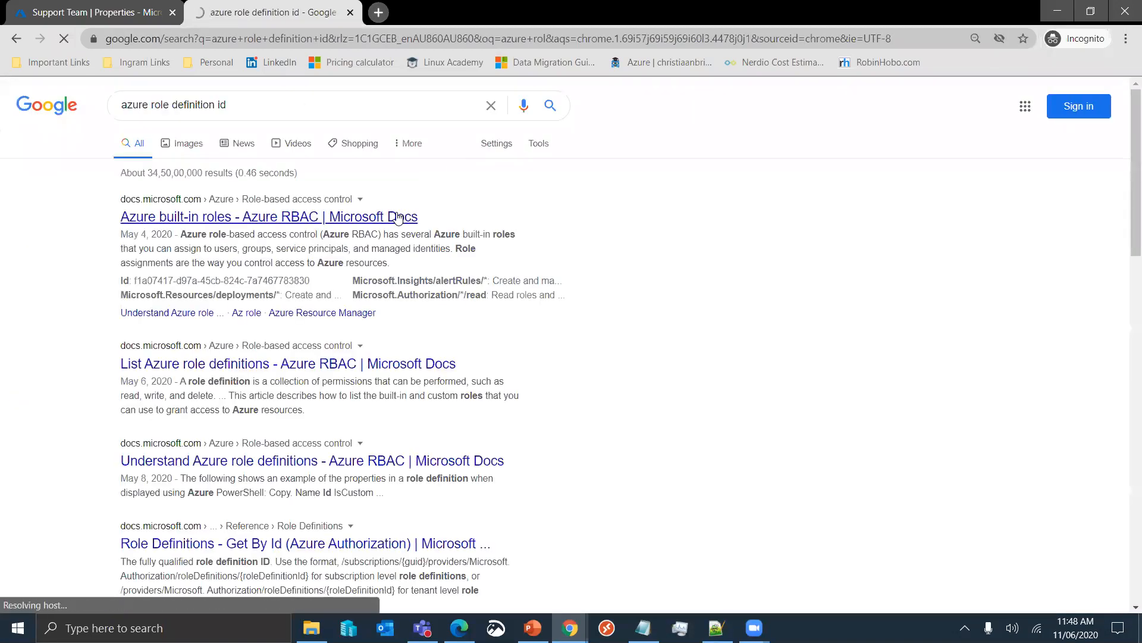
- Highlight in turn the IDs of the Contributor, Owner, Reader and User Access Administrator roles in the built-in roles table
scroll(684, 396, "down", 5)
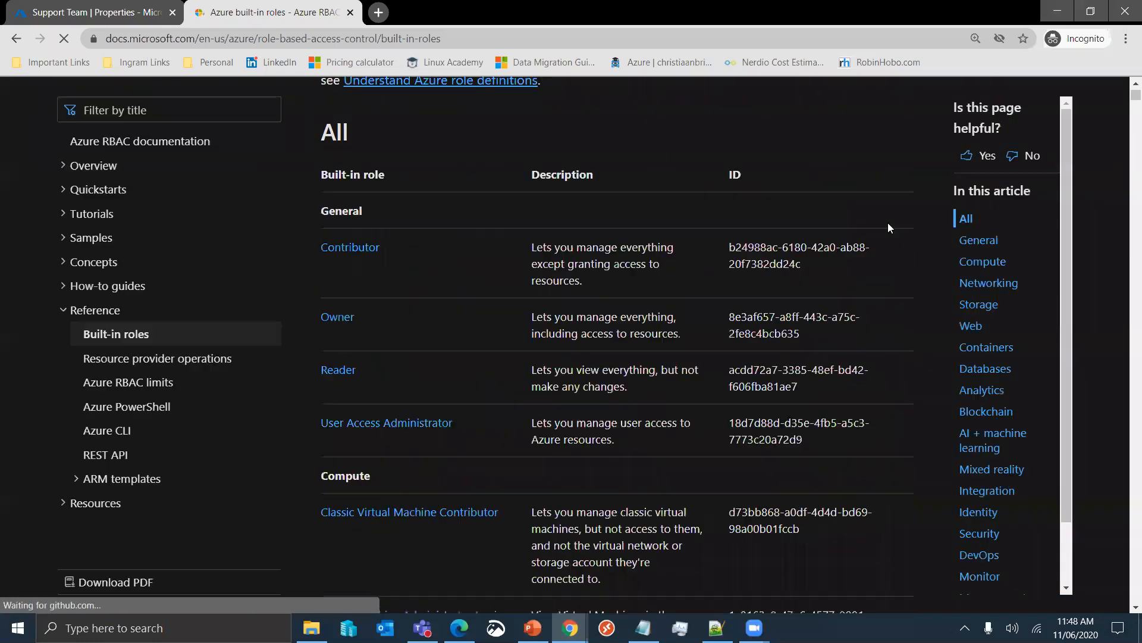
triple_click(732, 244)
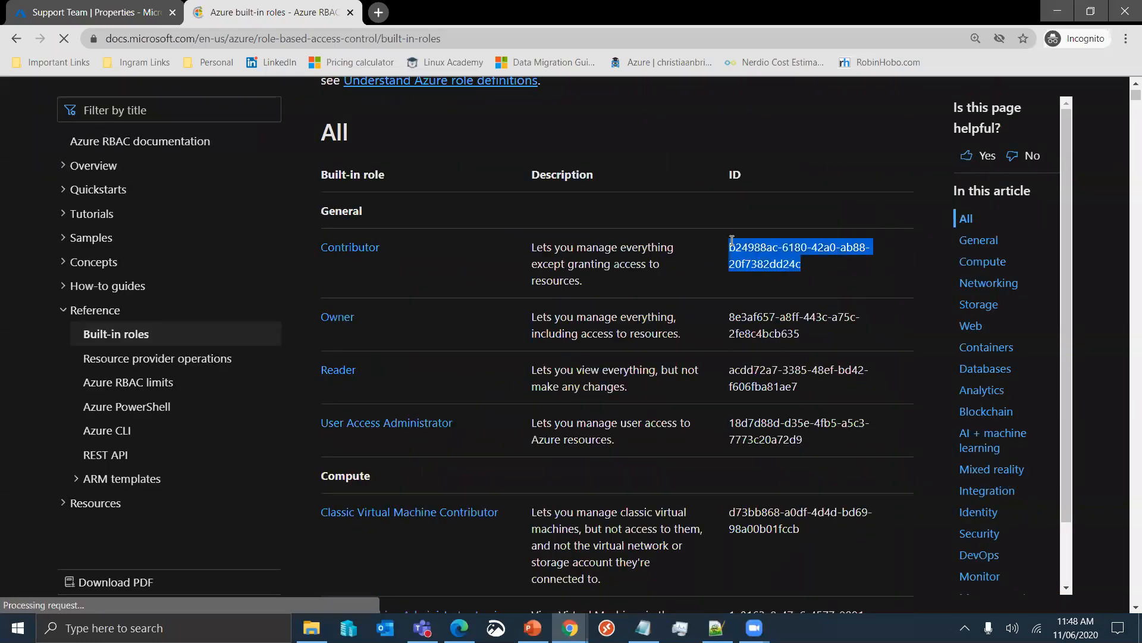
triple_click(730, 315)
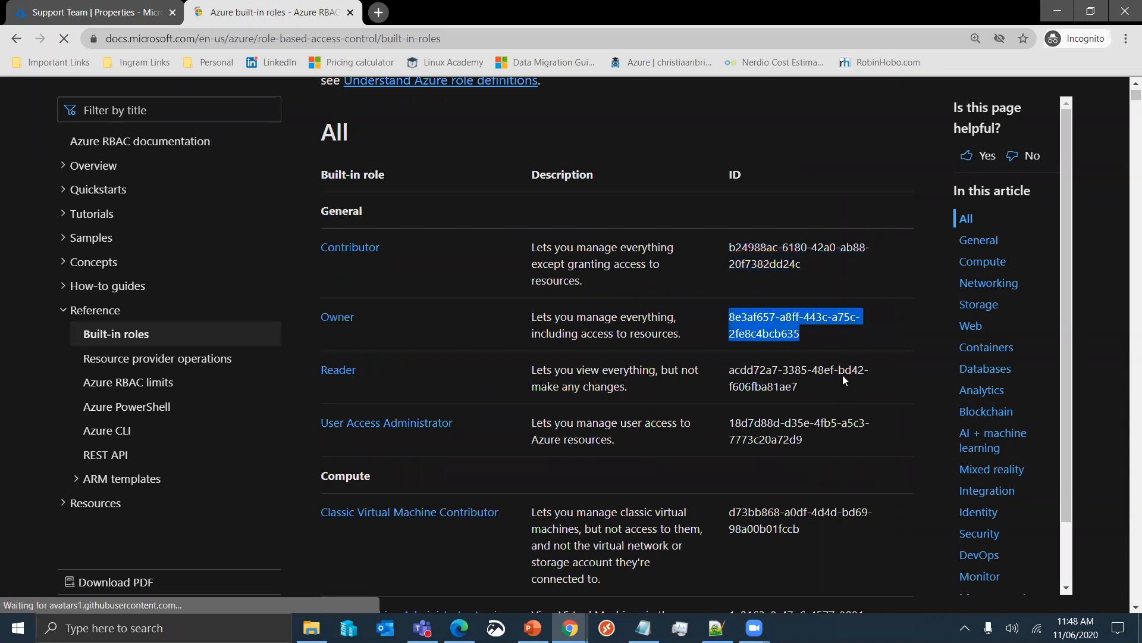
triple_click(735, 370)
left_click(844, 441)
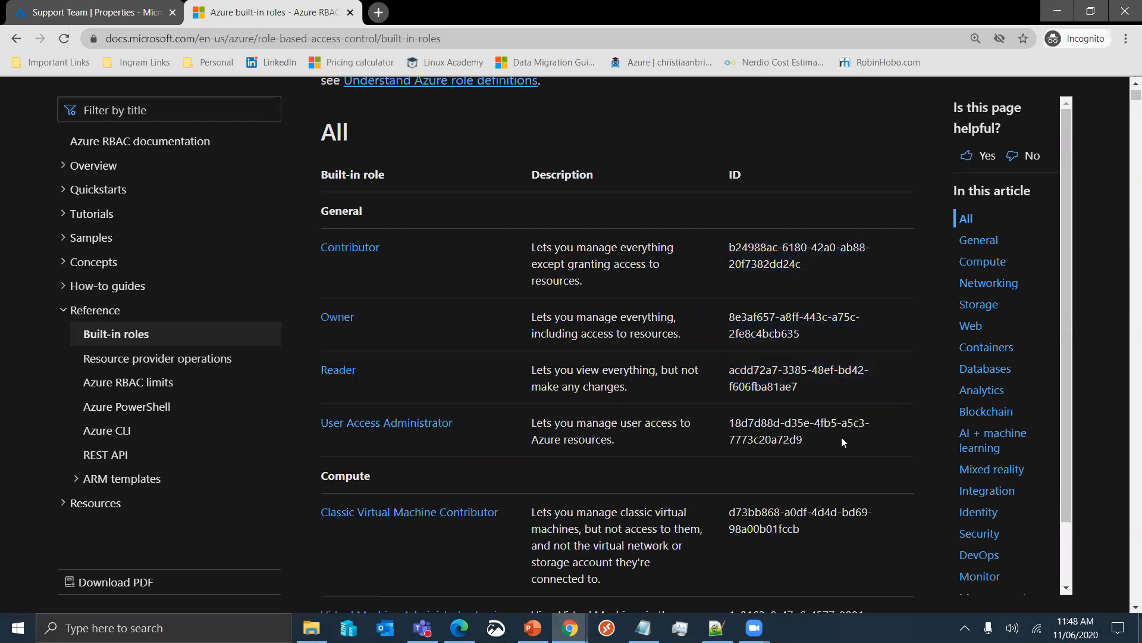
triple_click(738, 422)
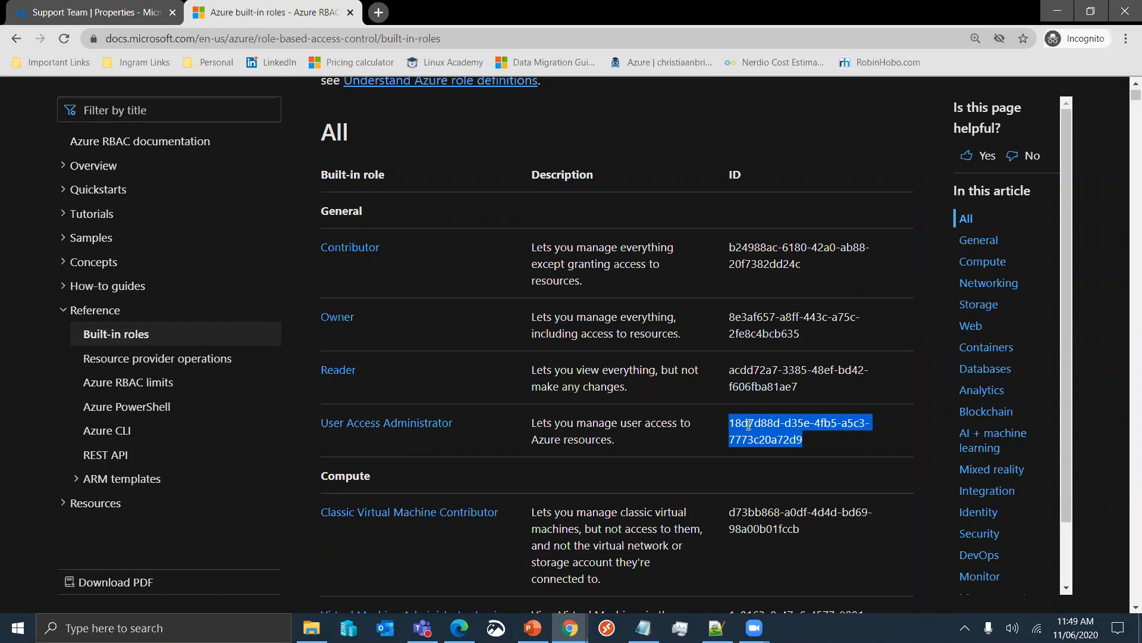
left_click(807, 479)
- Look through the article's introduction and Compute roles, and highlight the Contributor and Reader IDs again
scroll(800, 470, "down", 6)
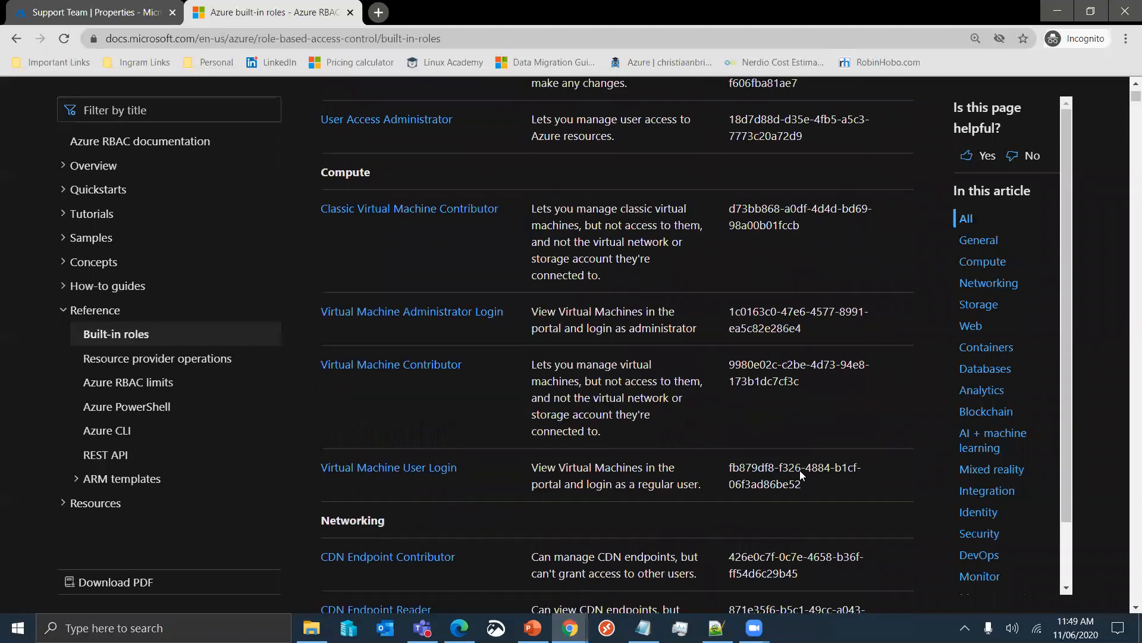
scroll(800, 475, "up", 10)
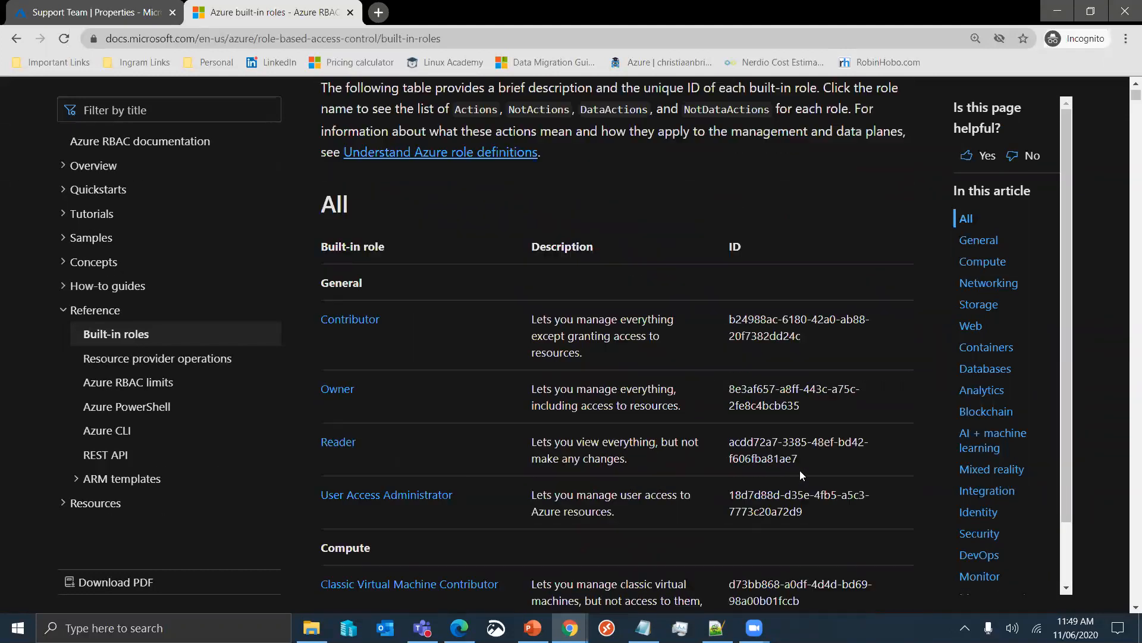
scroll(798, 453, "down", 1)
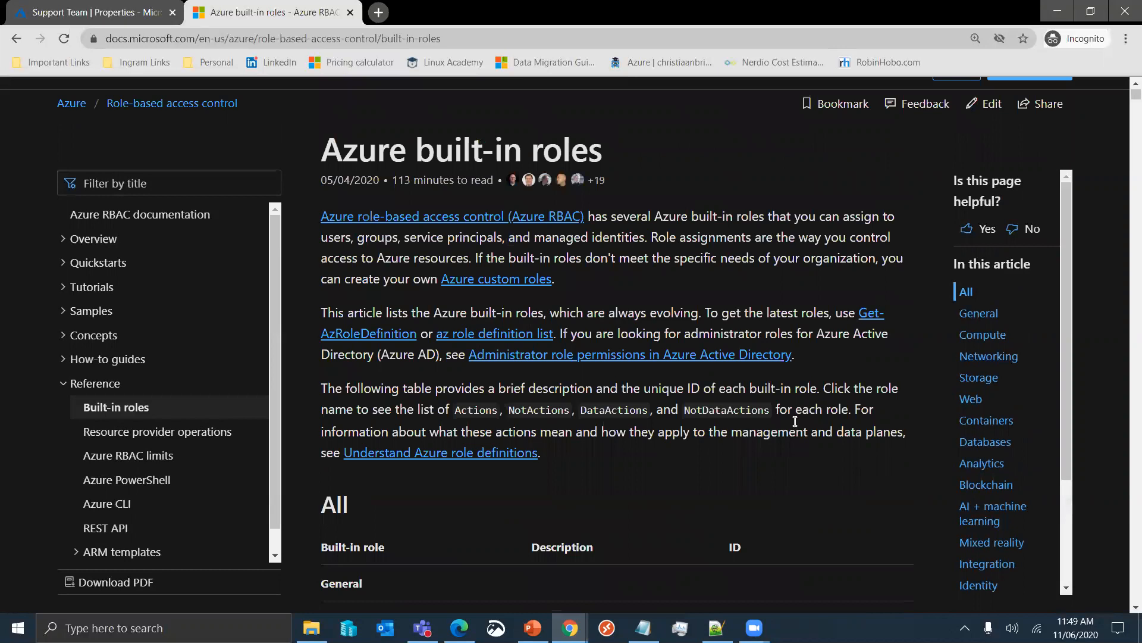
scroll(798, 411, "down", 4)
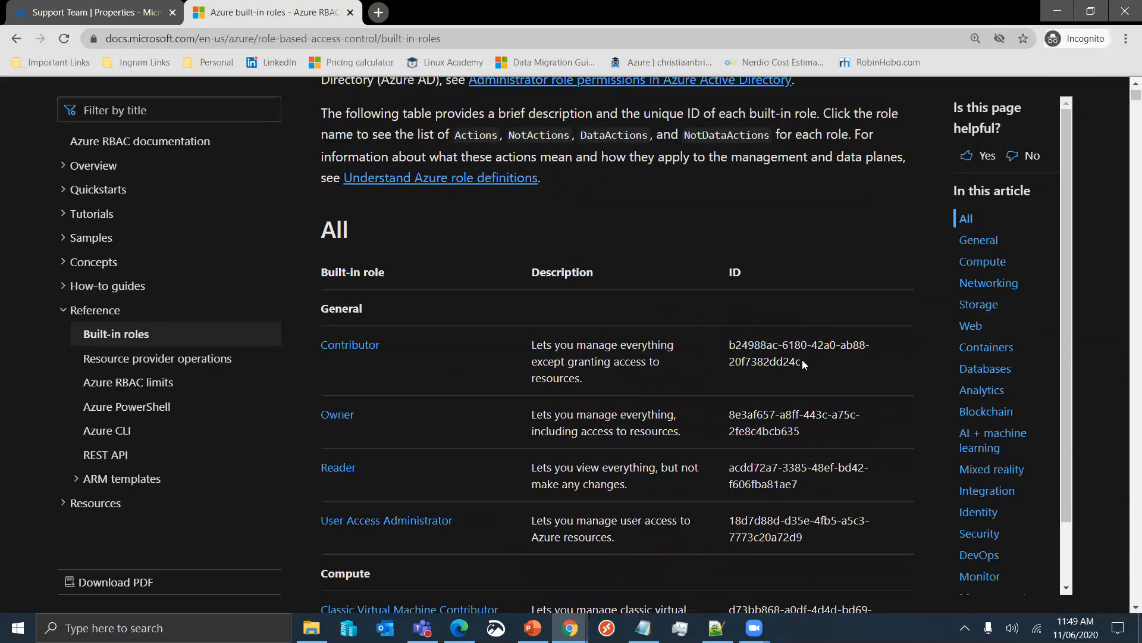
left_click_drag(802, 361, 727, 346)
left_click_drag(800, 485, 741, 467)
left_click(781, 464)
- Go back to the Support Team properties in the portal and switch to the parameters file in Notepad
left_click(151, 7)
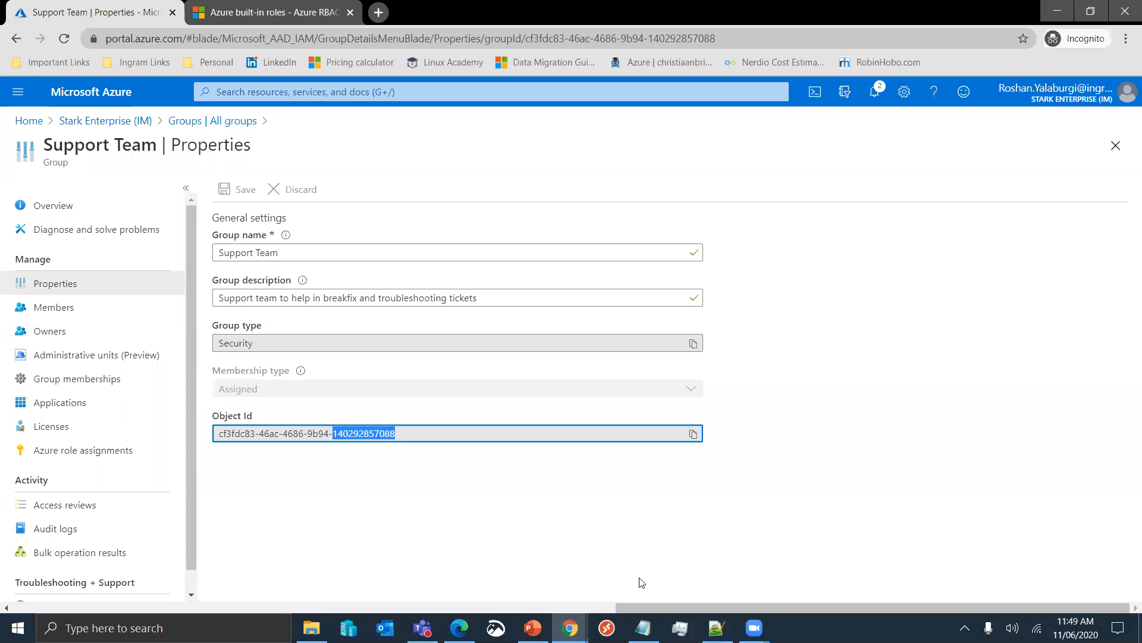
left_click(643, 628)
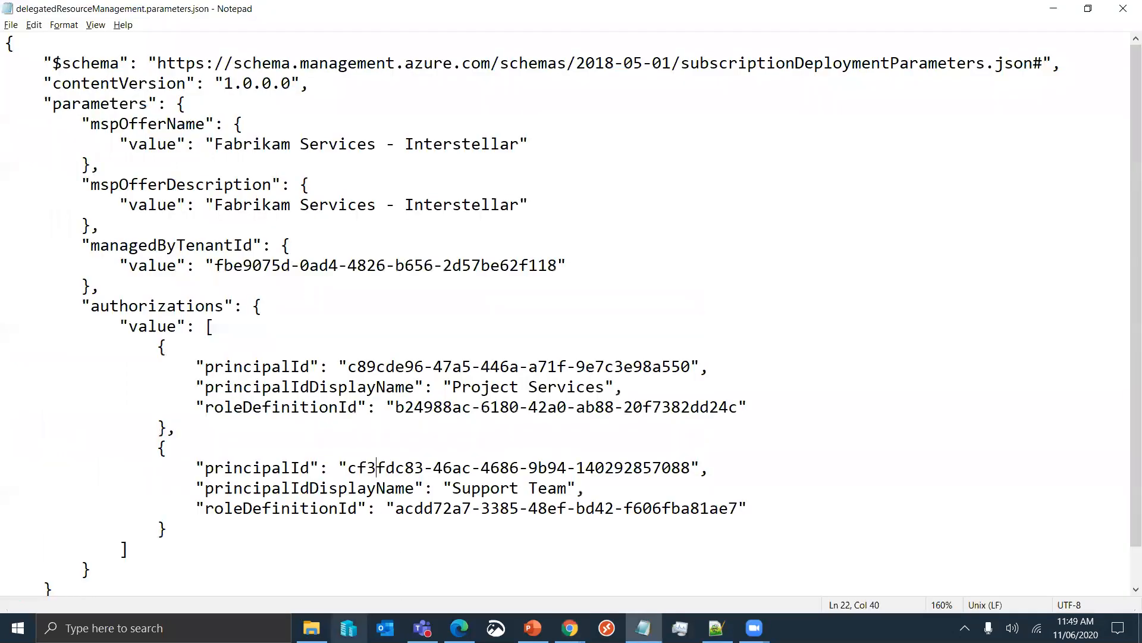
mouse_move(569, 628)
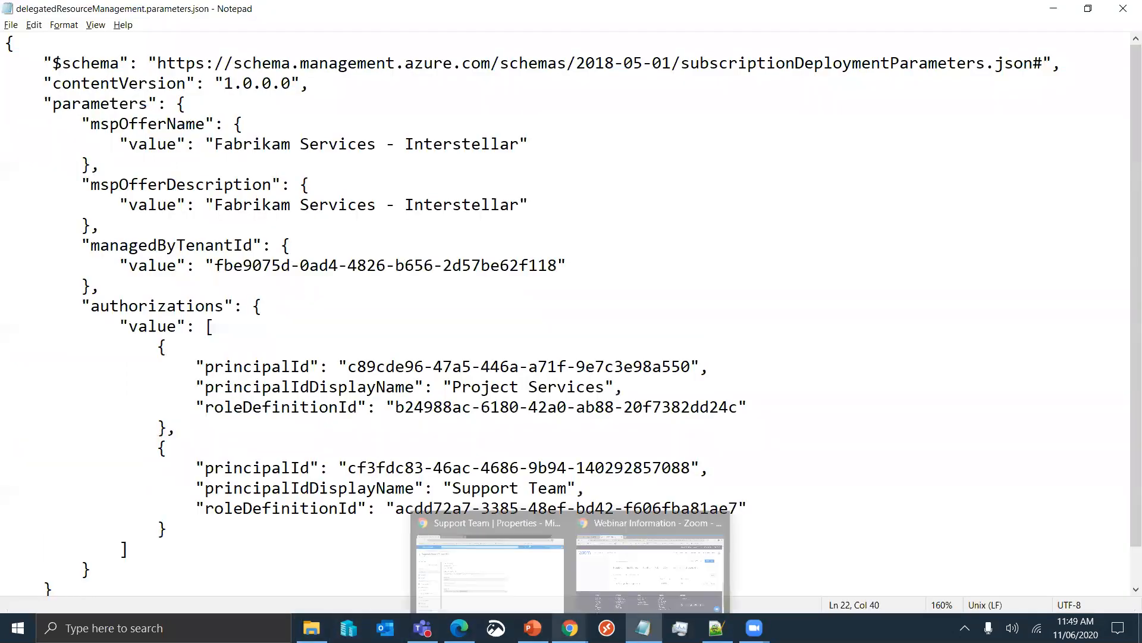
- Review the authorizations in the parameters file, highlight the offer description and offer name values, and close the file
left_click(325, 435)
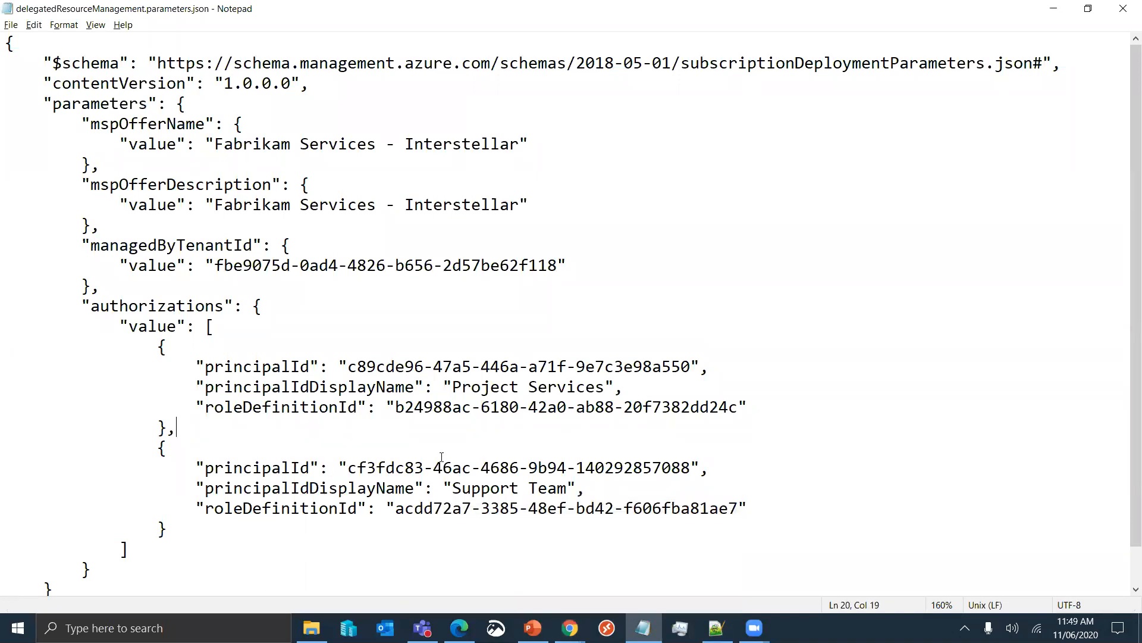
scroll(474, 451, "down", 1)
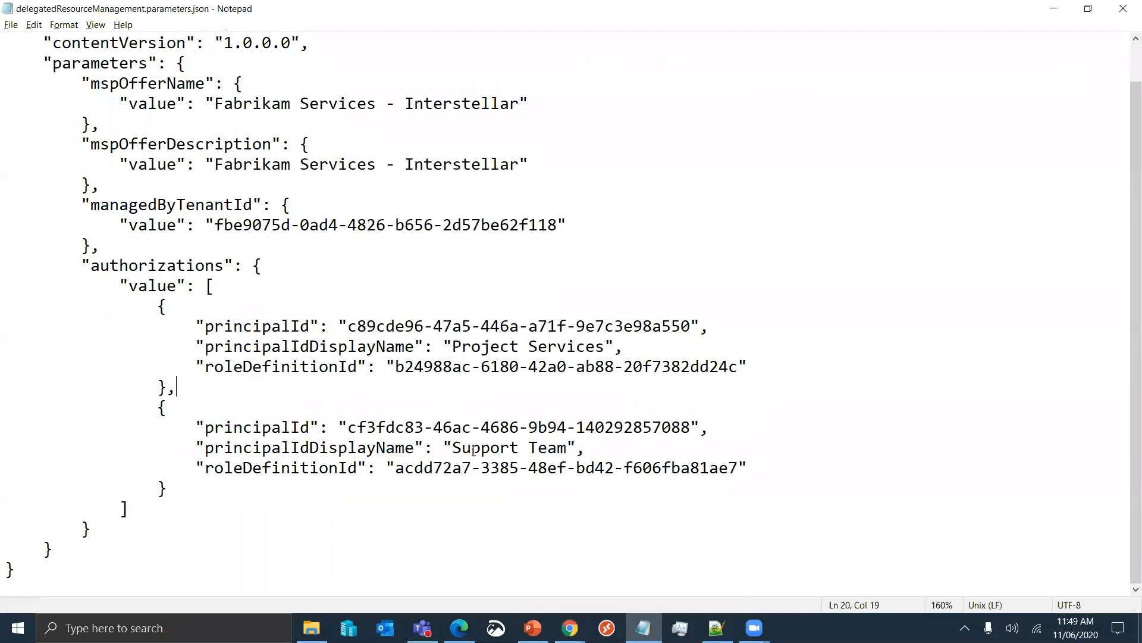
left_click_drag(319, 165, 472, 165)
left_click_drag(312, 106, 387, 106)
left_click(444, 231)
left_click(1127, 9)
left_click(915, 248)
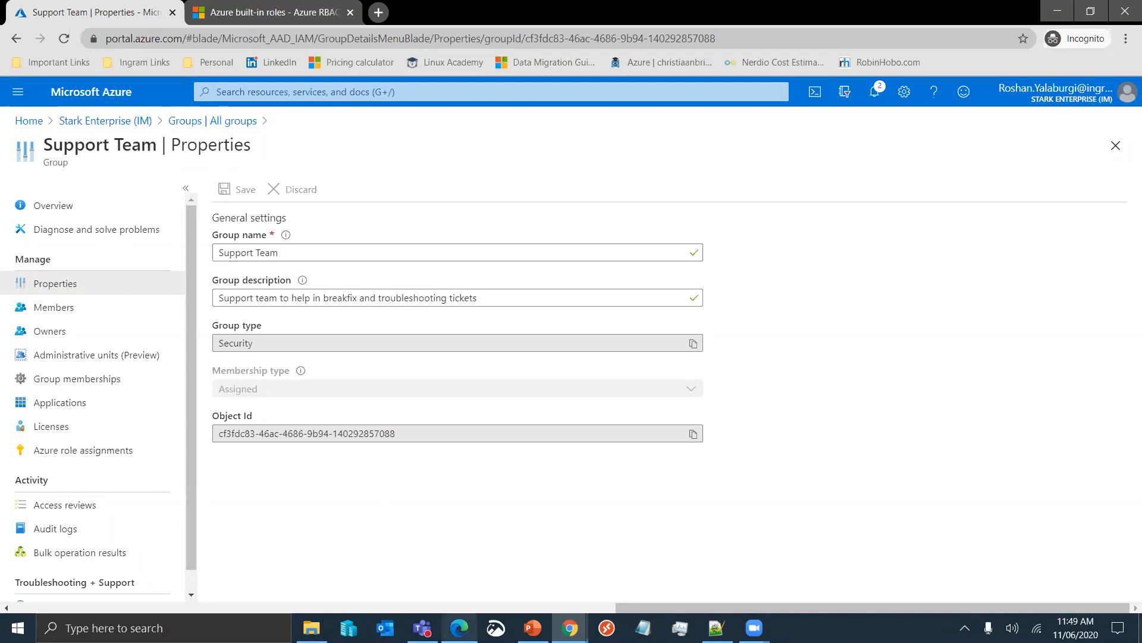
- Switch to the customer's Azure portal in Edge, return to the dashboard, and start Cloud Shell
left_click(457, 579)
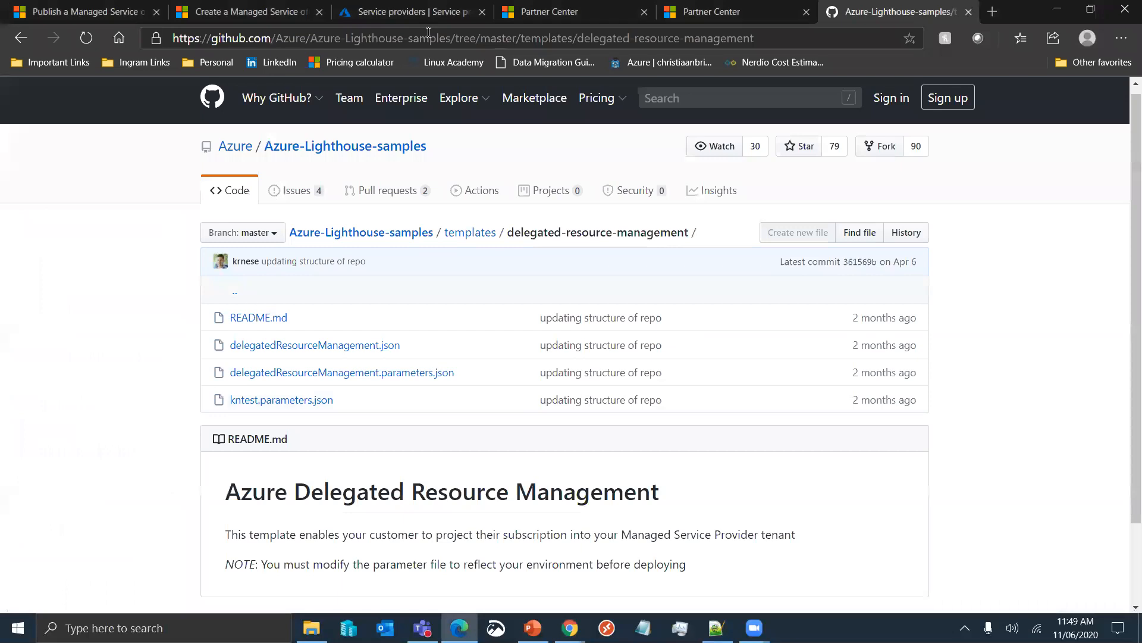
left_click(430, 12)
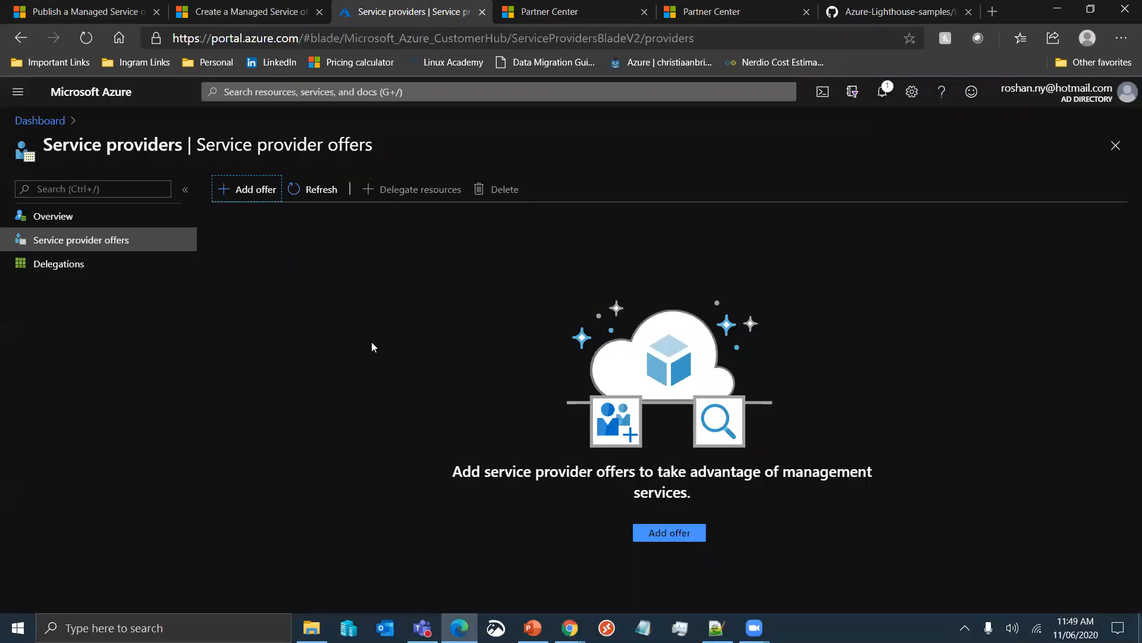
left_click(57, 122)
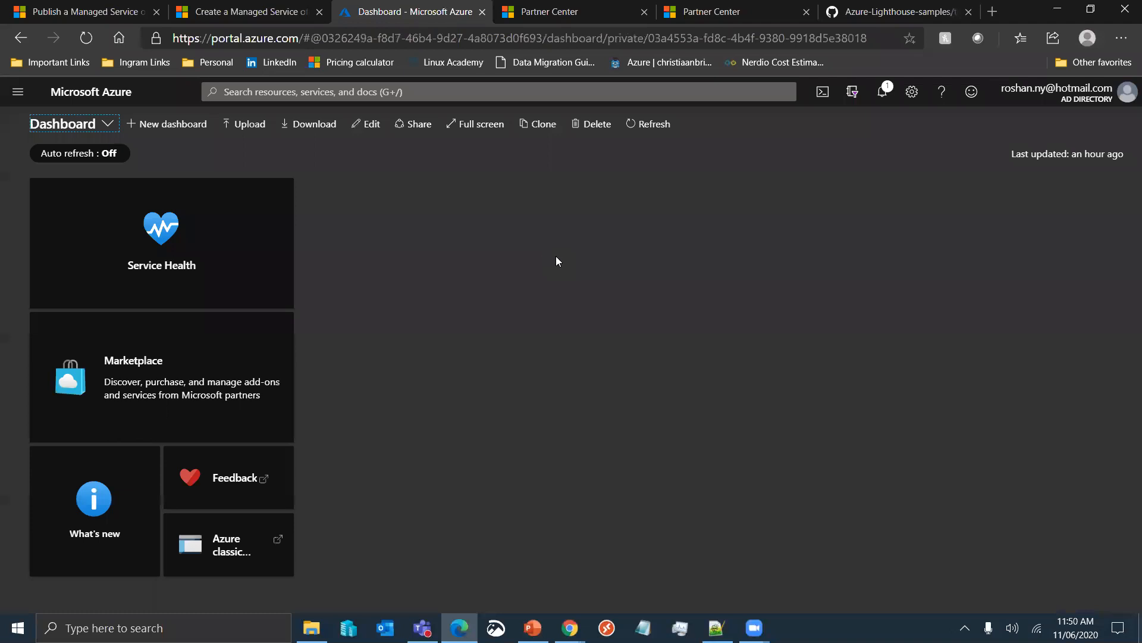
left_click(827, 100)
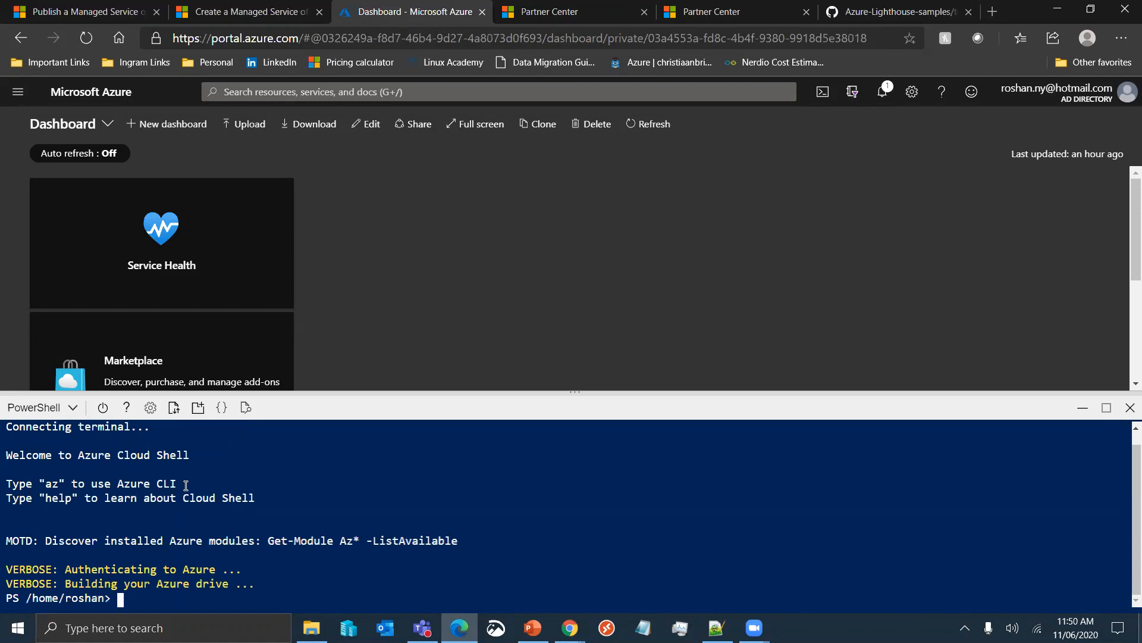
- Upload delegatedResourceManagement.json from the delegated-resource-management folder to Cloud Shell
left_click(174, 410)
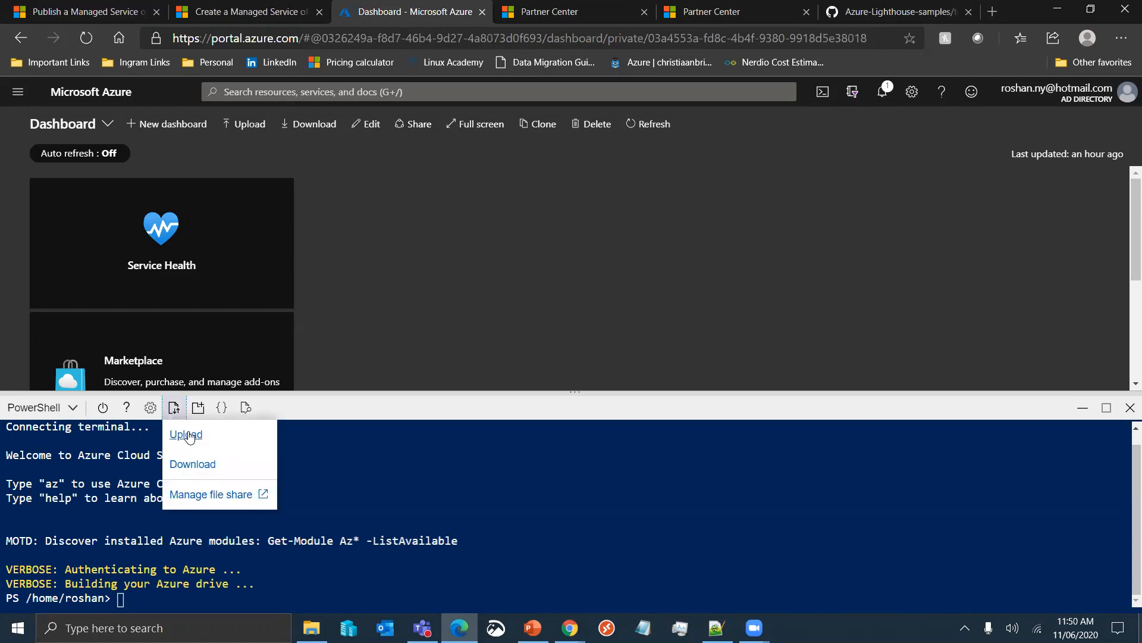
left_click(188, 434)
left_click(288, 105)
left_click(445, 333)
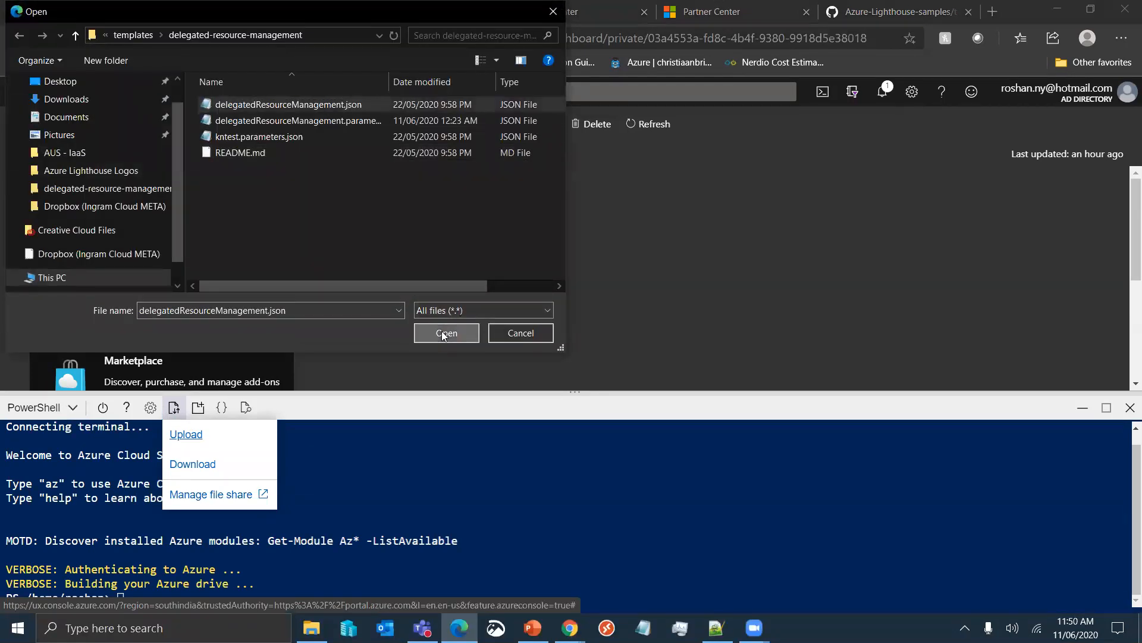
- Upload the delegatedResourceManagement.parameters.json file to Cloud Shell
left_click(173, 409)
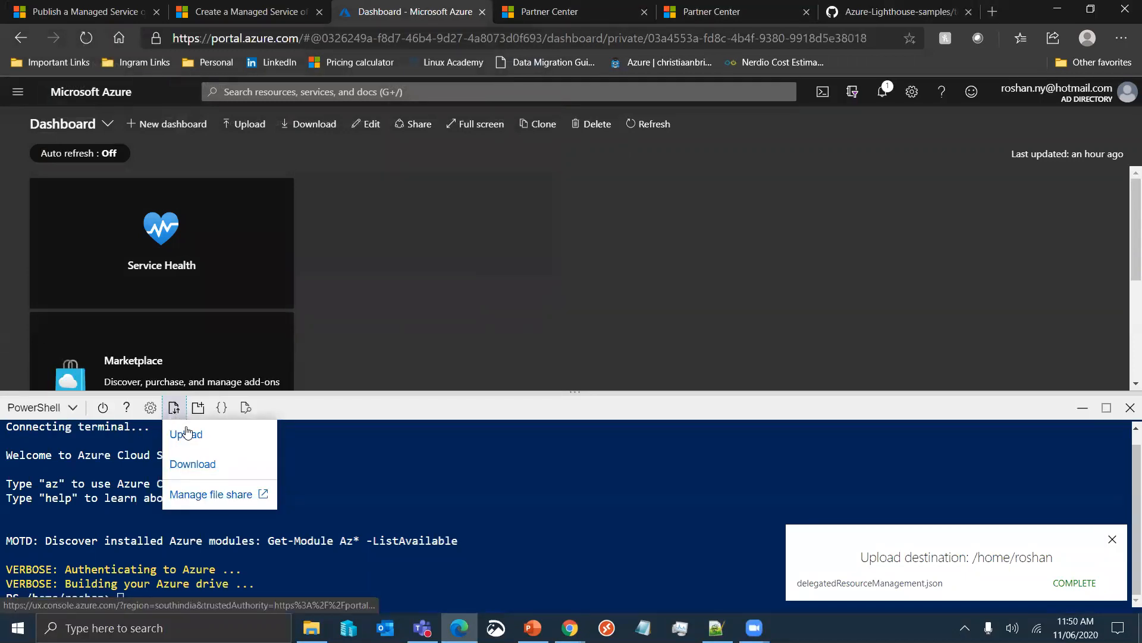
left_click(187, 432)
left_click(174, 409)
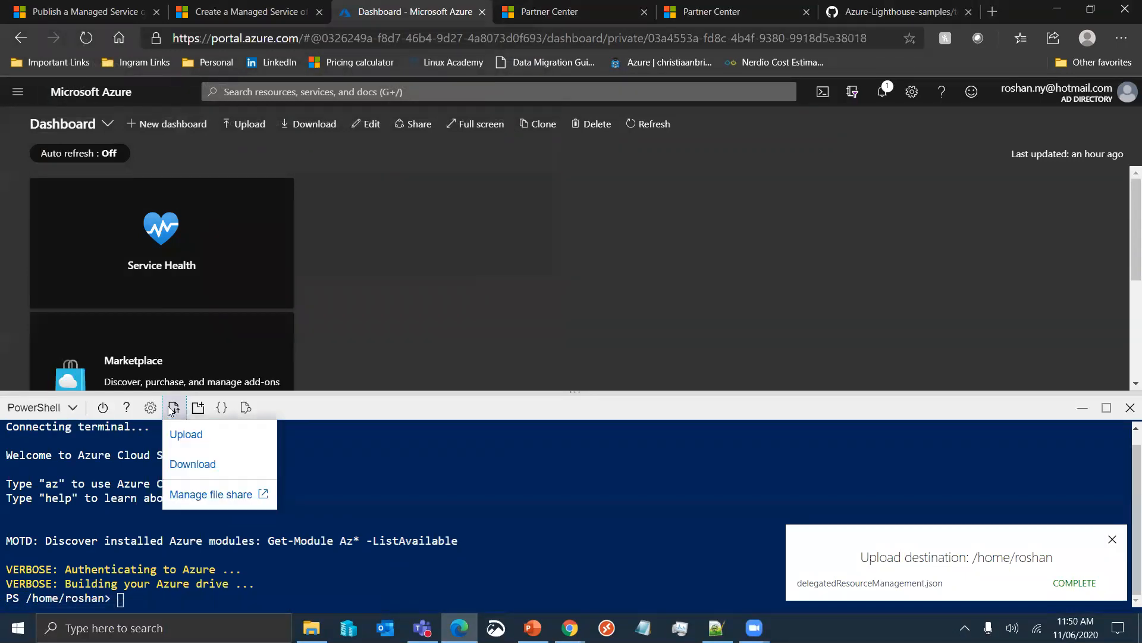
left_click(185, 435)
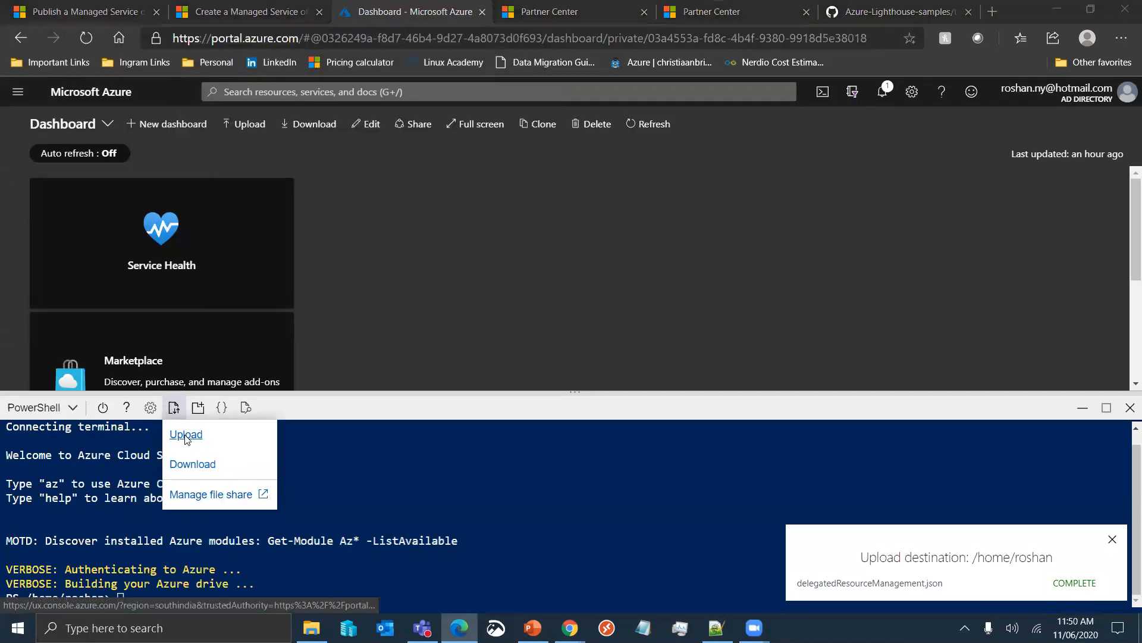
left_click(344, 136)
left_click(353, 120)
left_click(445, 333)
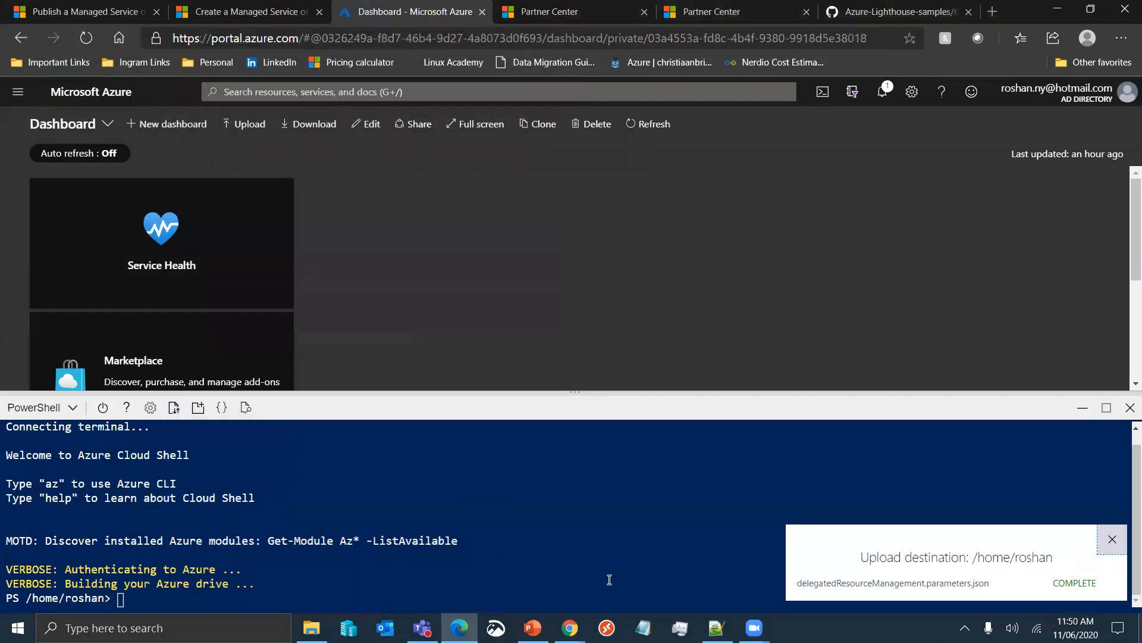
- Get the New-AzSubscriptionDeployment command for AzureLighthouse in "Southeast Asia" from Notepad++, enlarge the Cloud Shell pane, and paste the command at the prompt
left_click(717, 627)
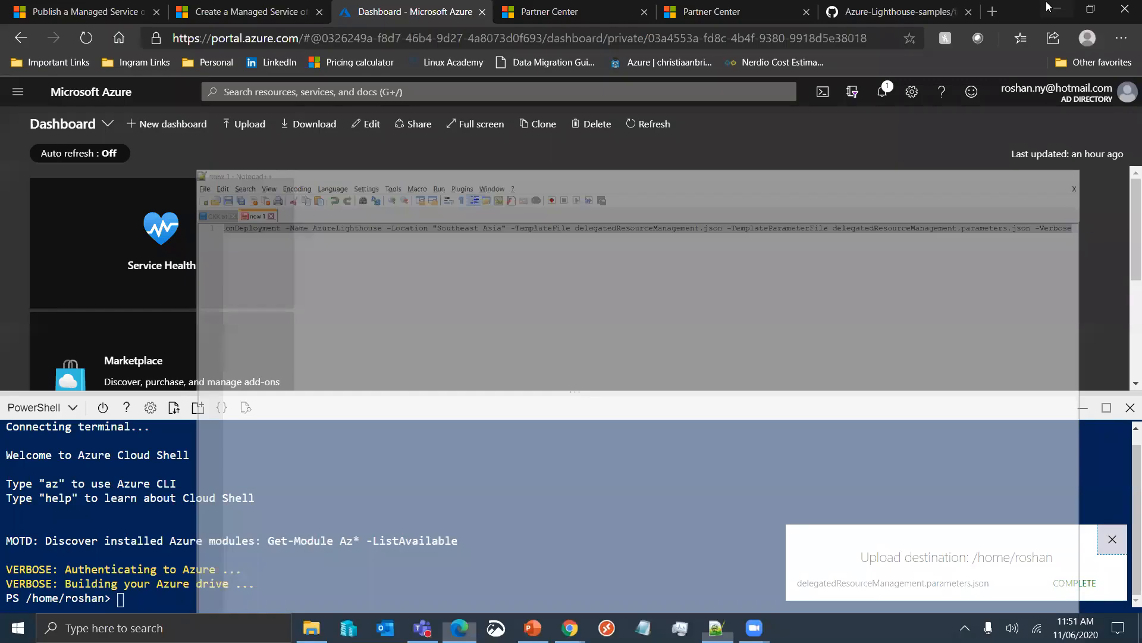
left_click(1054, 8)
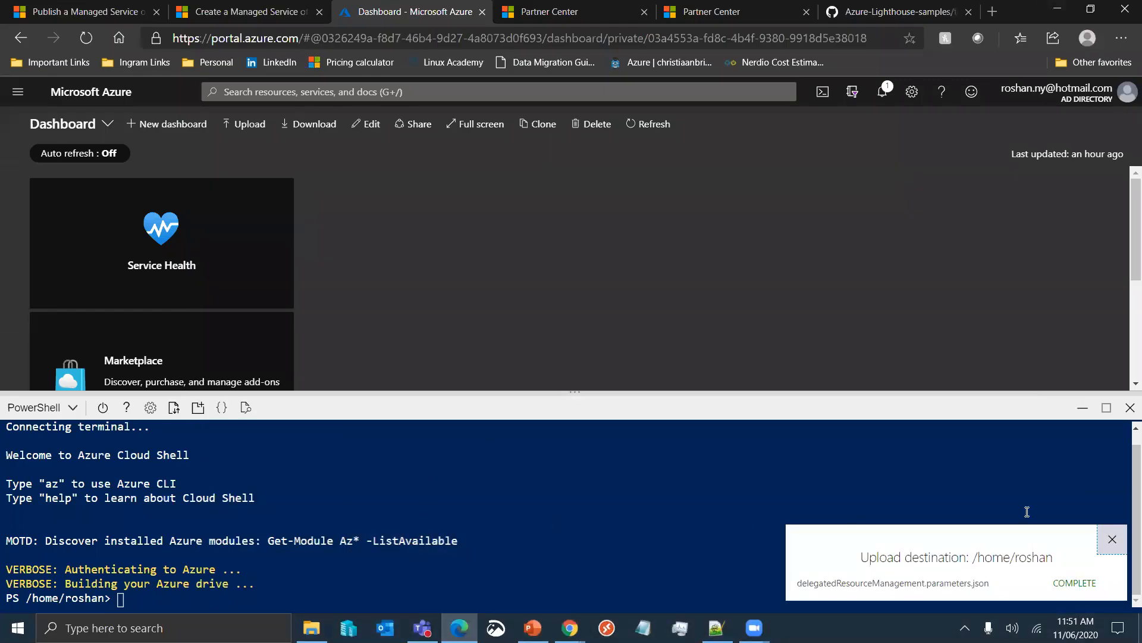
left_click(1112, 539)
left_click_drag(575, 389, 539, 168)
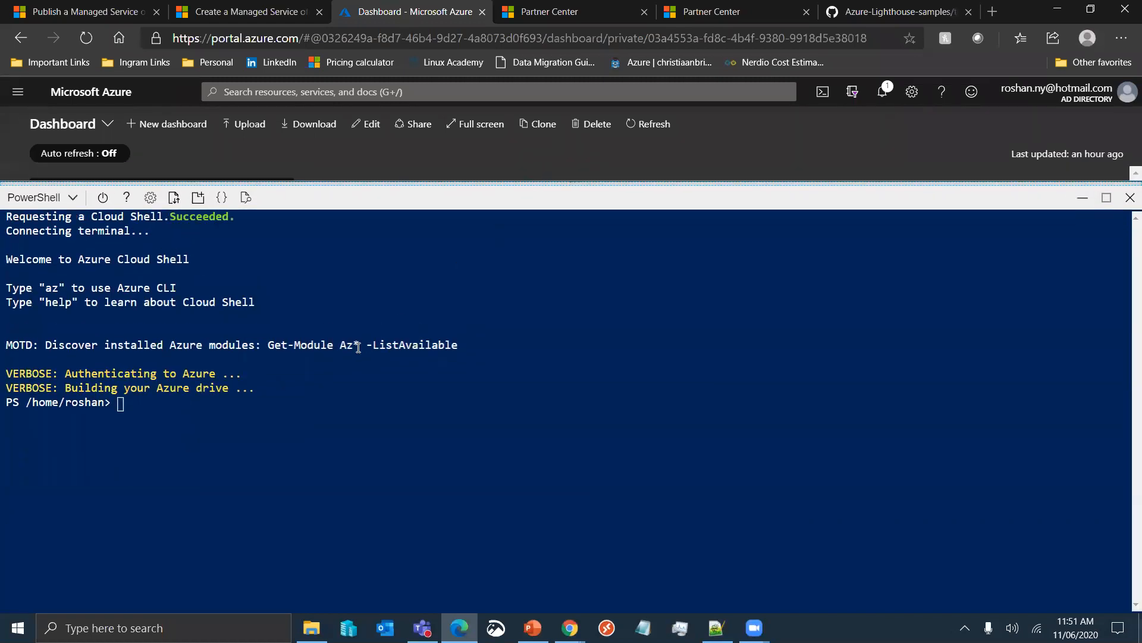
right_click(227, 421)
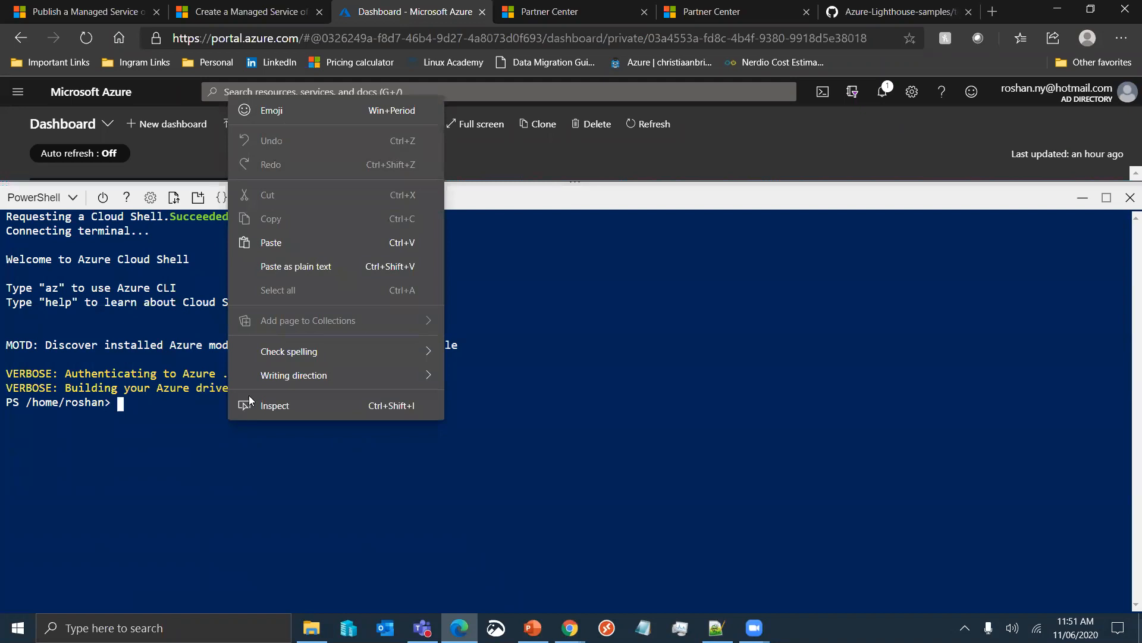
left_click(291, 247)
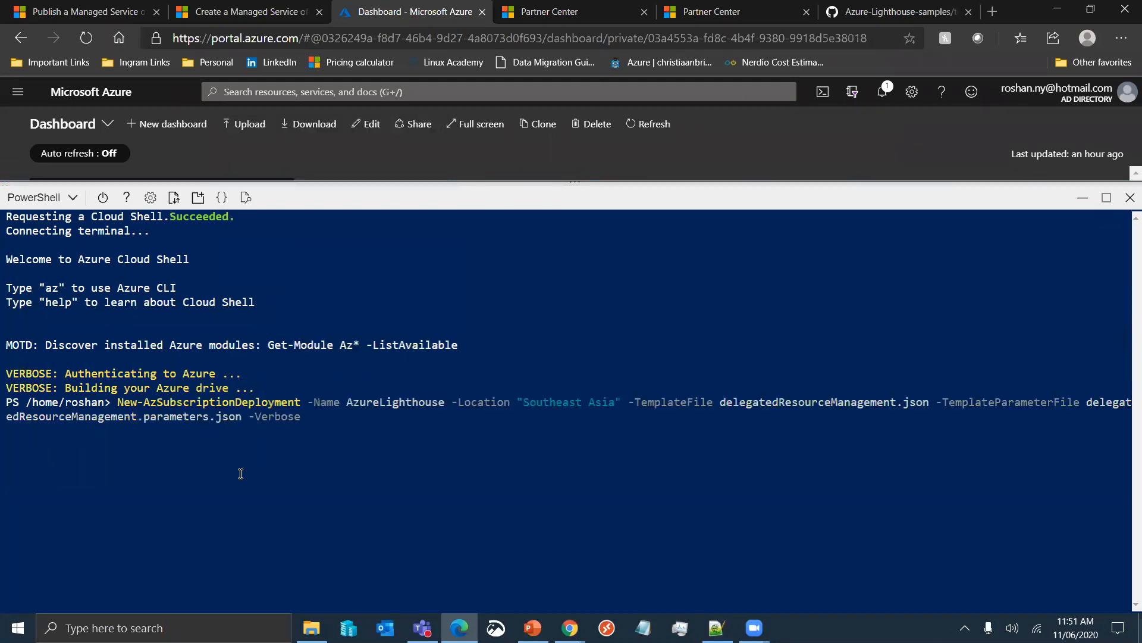
- Highlight in turn the command's AzSubscriptionDeployment cmdlet, AzureLighthouse name, Southeast Asia location and delegatedResourceManagement.json template file
left_click_drag(143, 403, 307, 405)
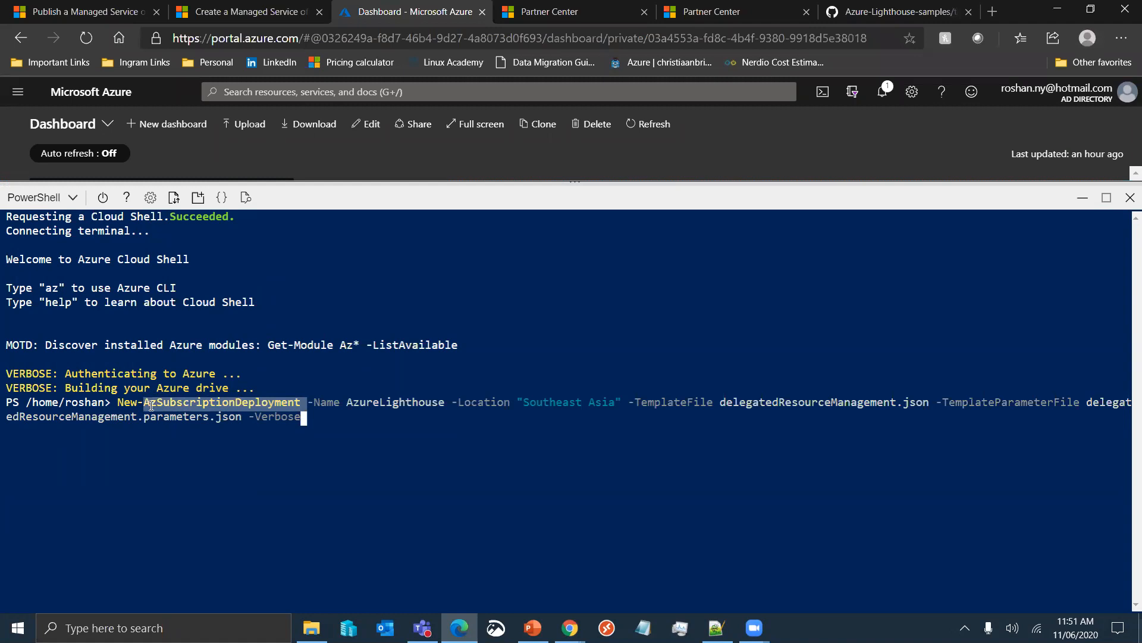
left_click_drag(145, 405, 302, 403)
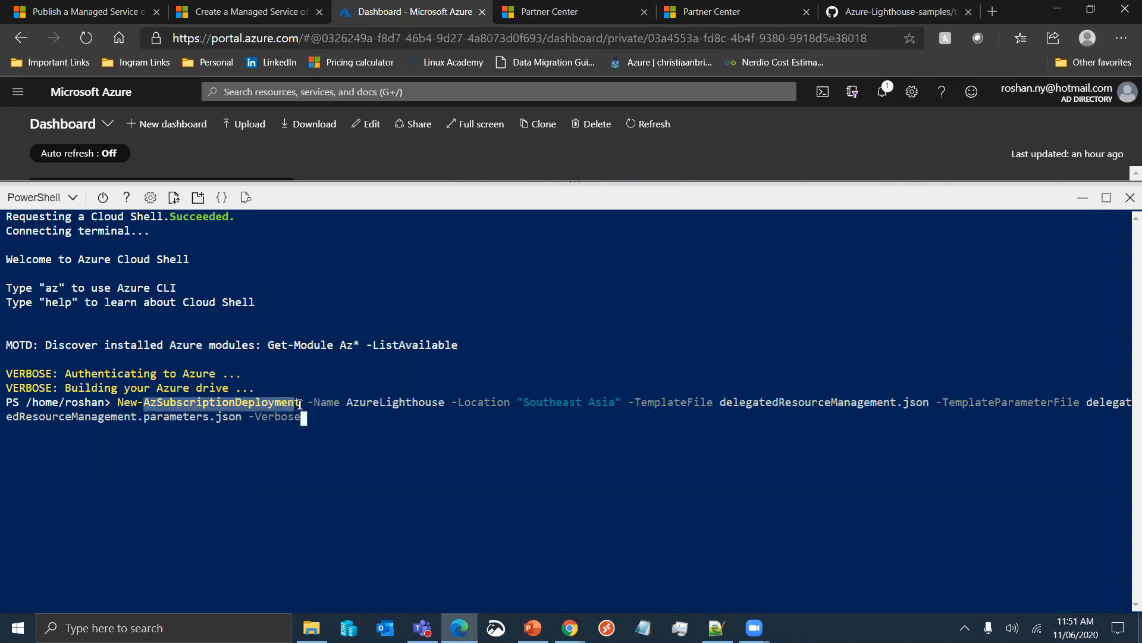
double_click(370, 404)
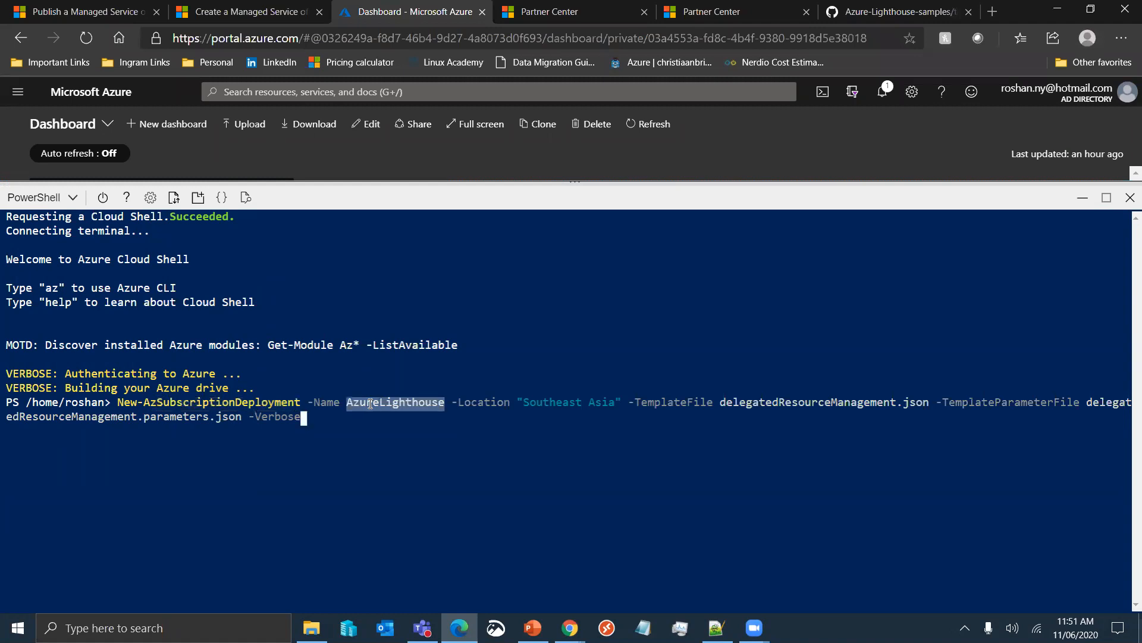
left_click_drag(529, 404, 616, 405)
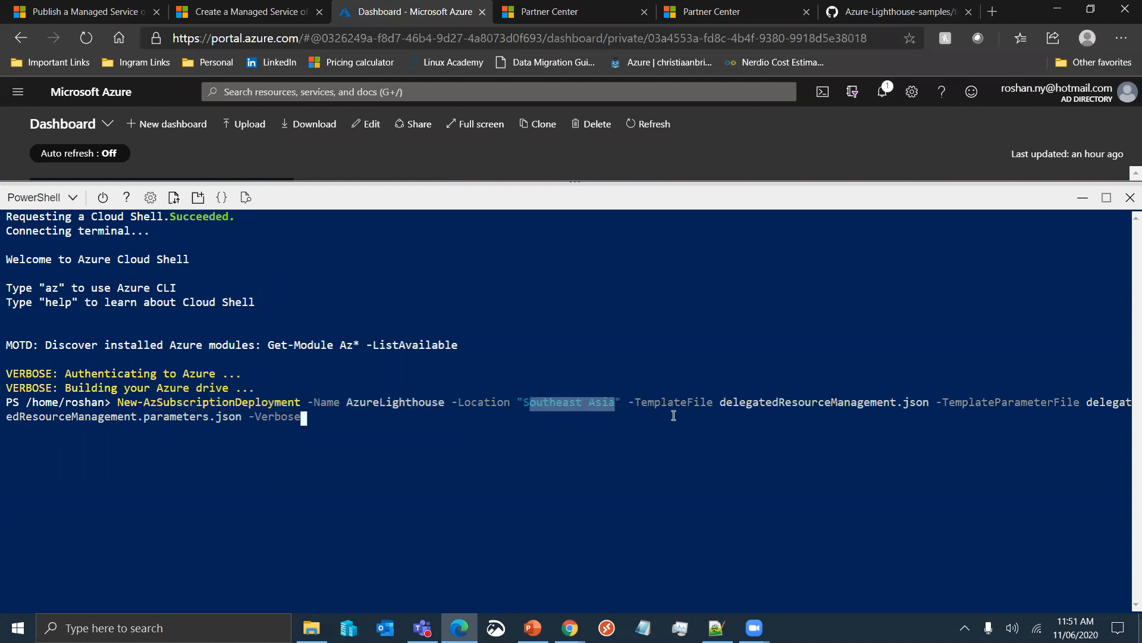
double_click(768, 404)
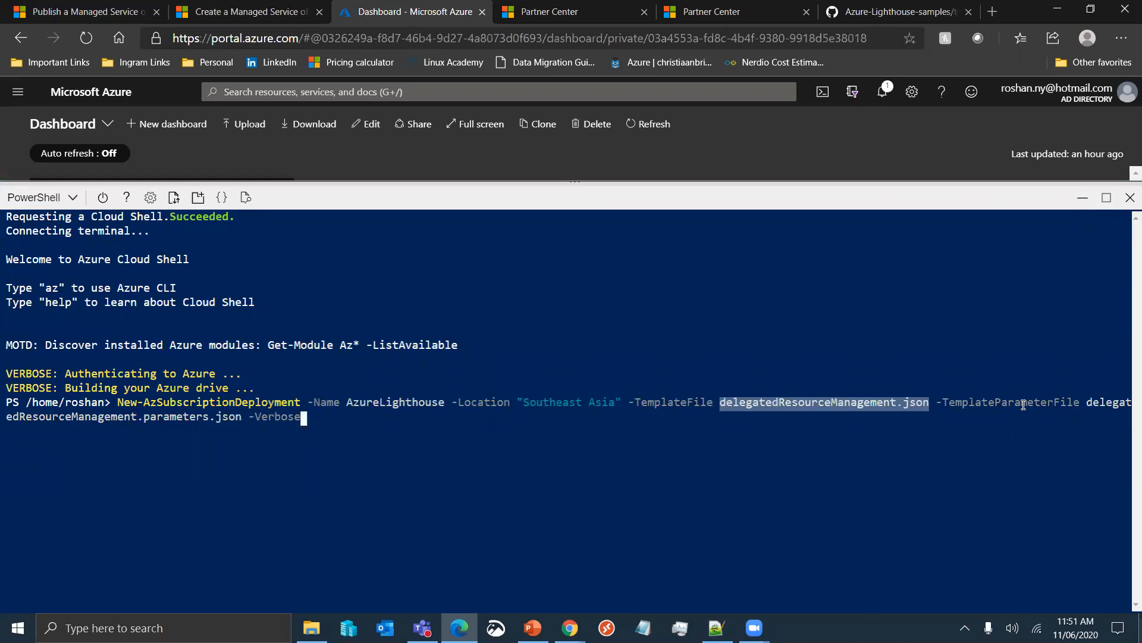
left_click(568, 423)
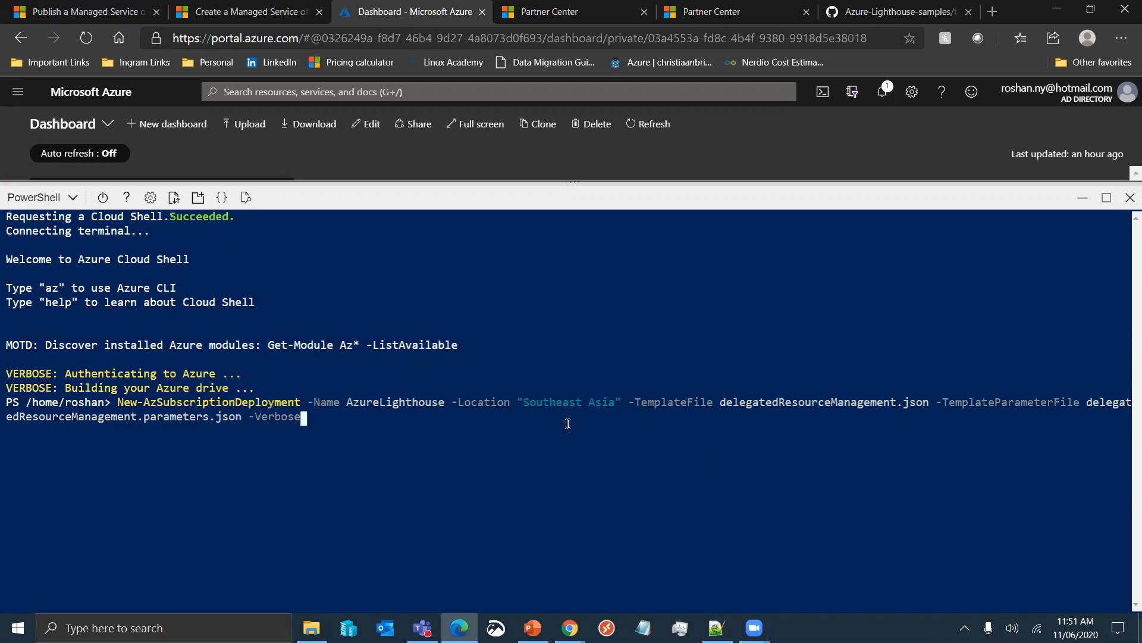
- Run the subscription deployment, review its command, status messages and parameters in the output, and minimize Cloud Shell
key("Return")
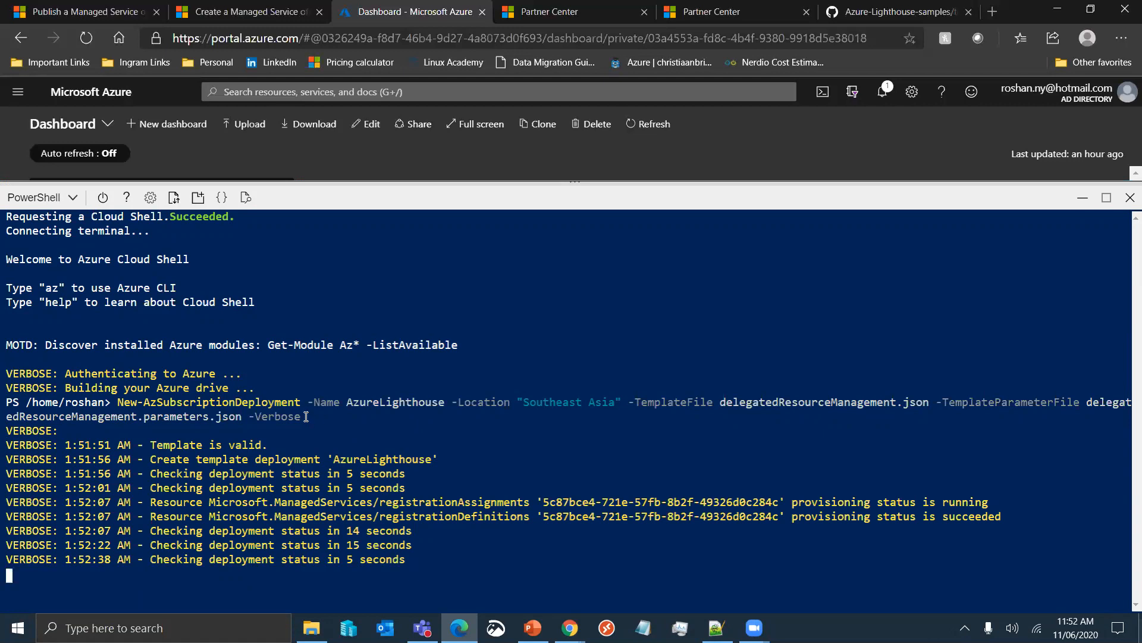
left_click_drag(306, 417, 119, 400)
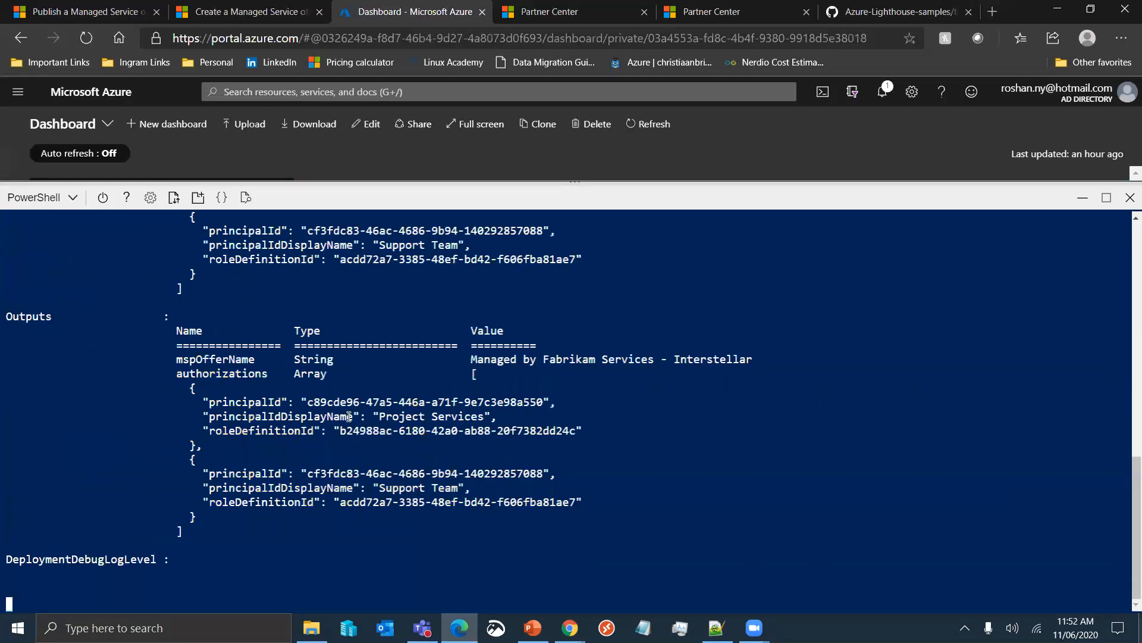
scroll(418, 372, "up", 15)
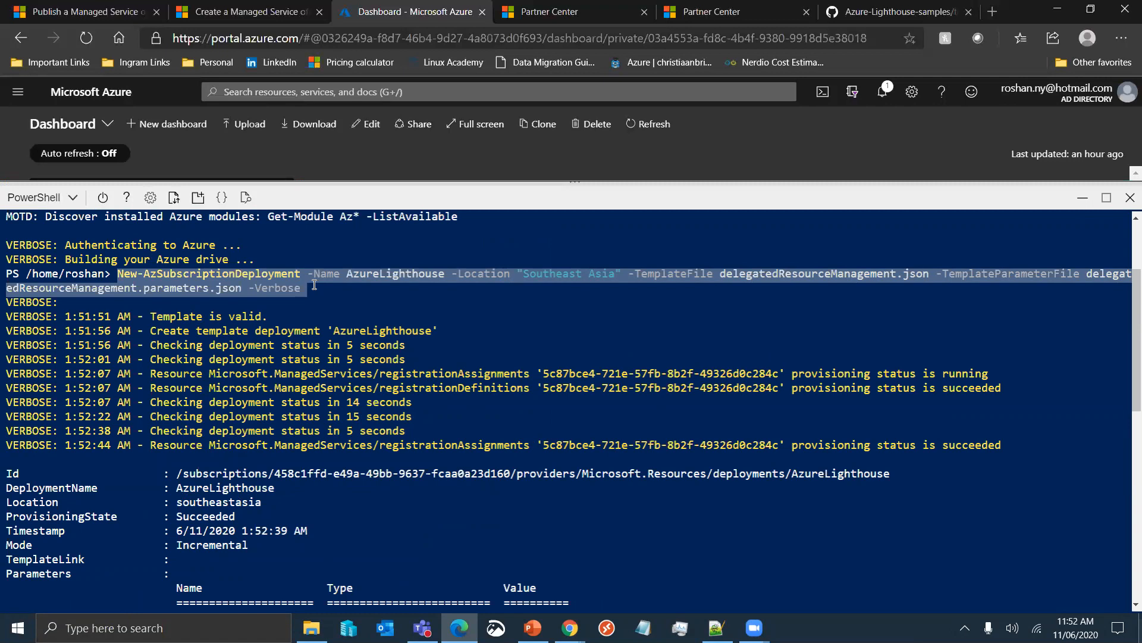
left_click(471, 419)
scroll(472, 422, "down", 4)
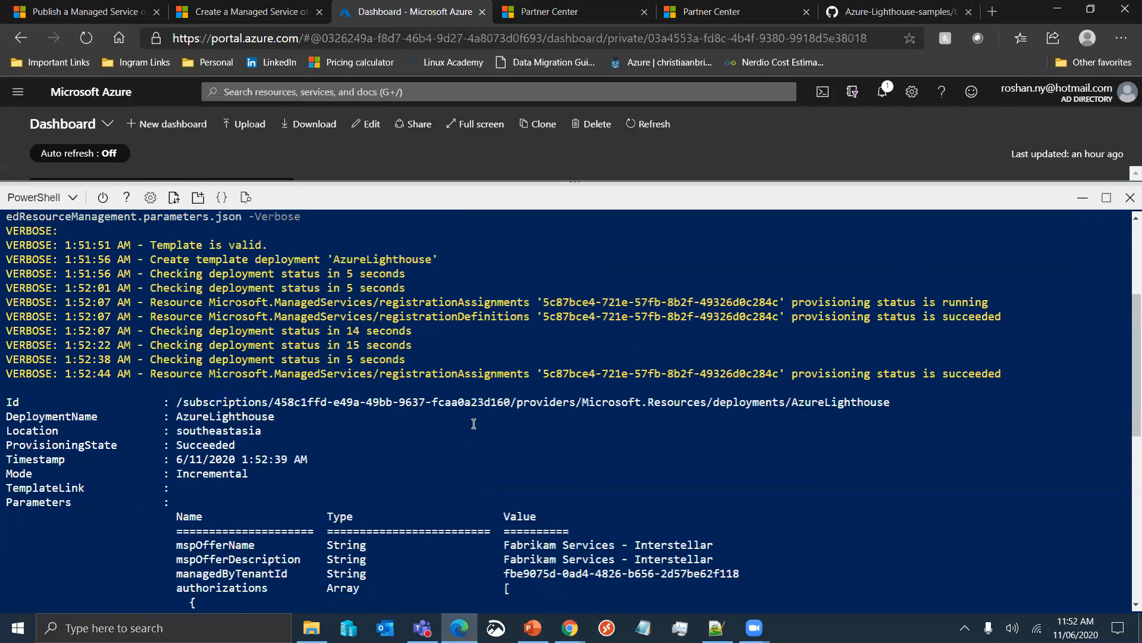
triple_click(1005, 290)
left_click(717, 363)
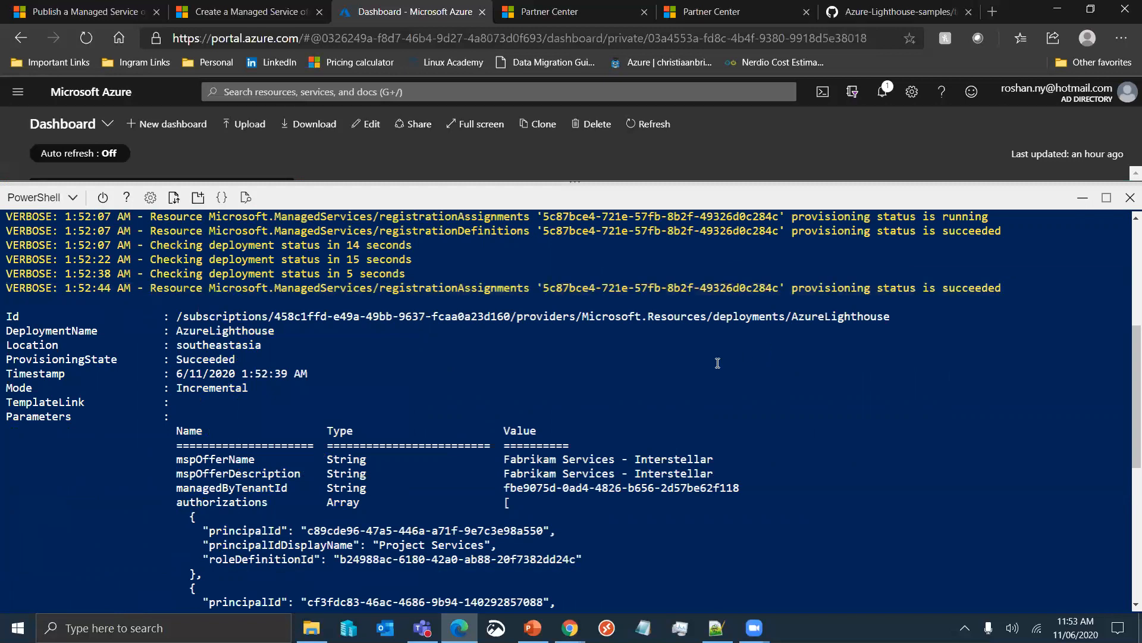
left_click(1082, 197)
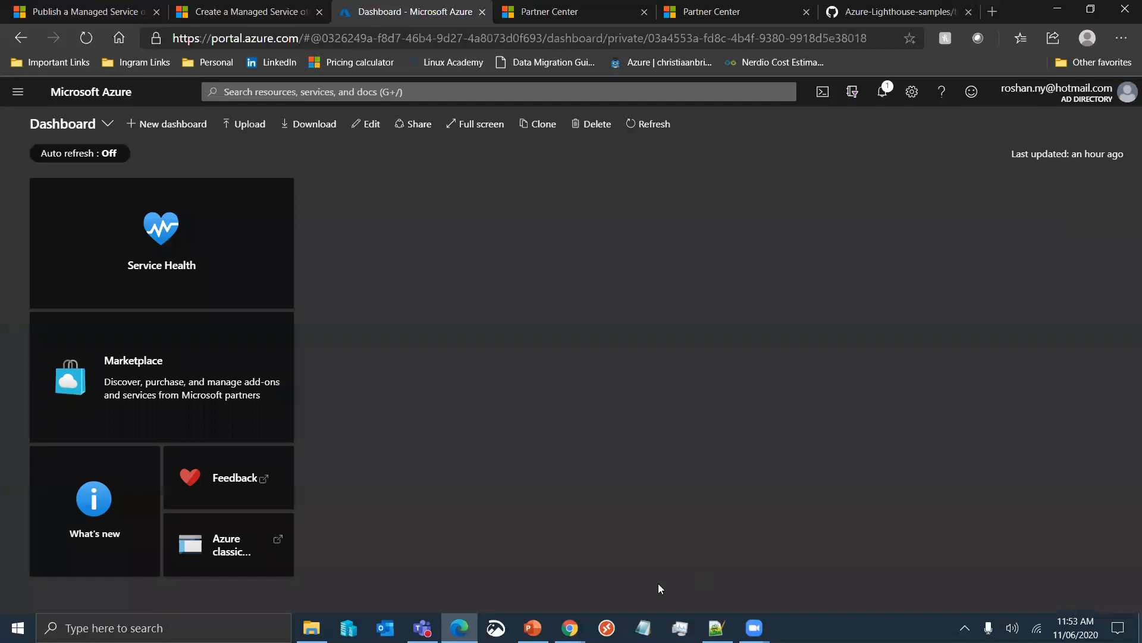
- Switch to the service provider's Azure portal in Chrome, go to its home page, and open the Customers list under My customers
mouse_move(570, 628)
left_click(507, 577)
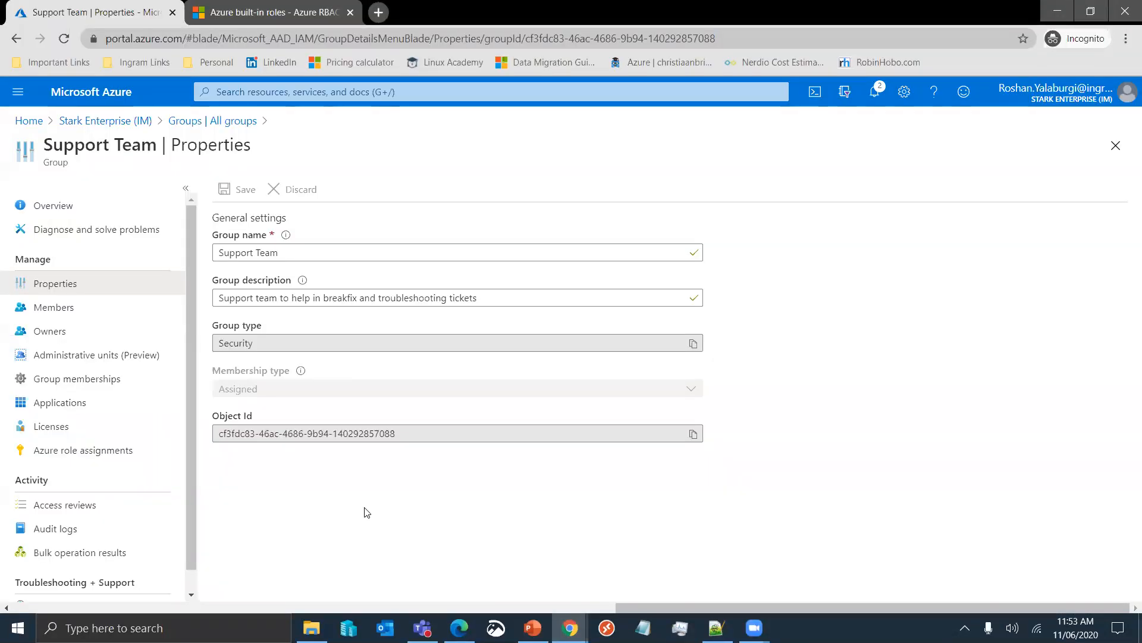
left_click(32, 121)
left_click(33, 120)
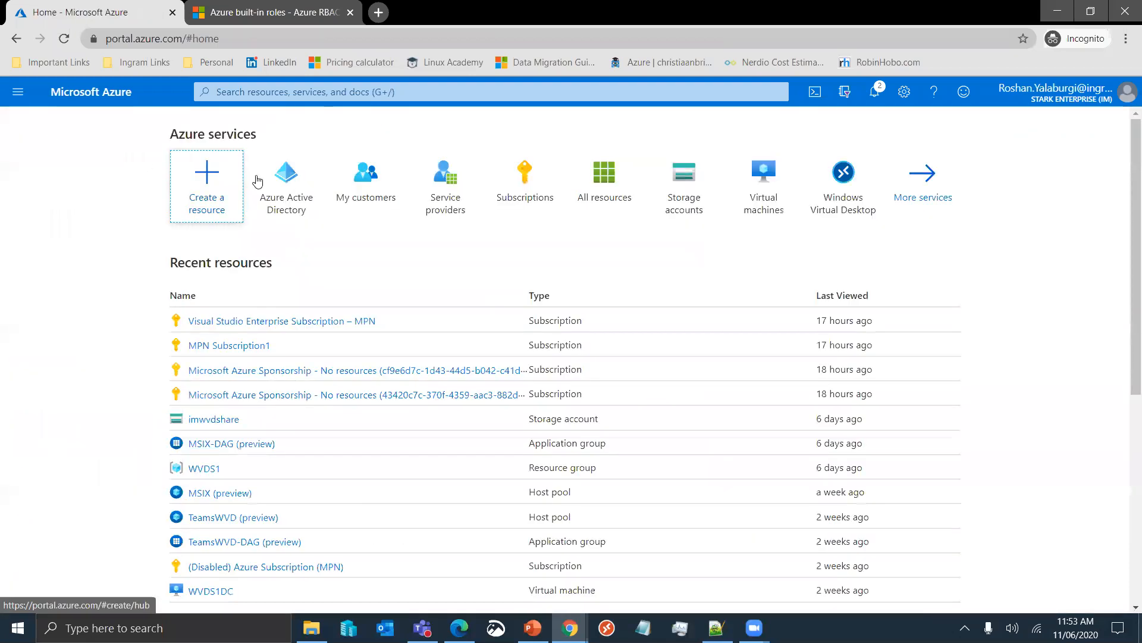
left_click(353, 91)
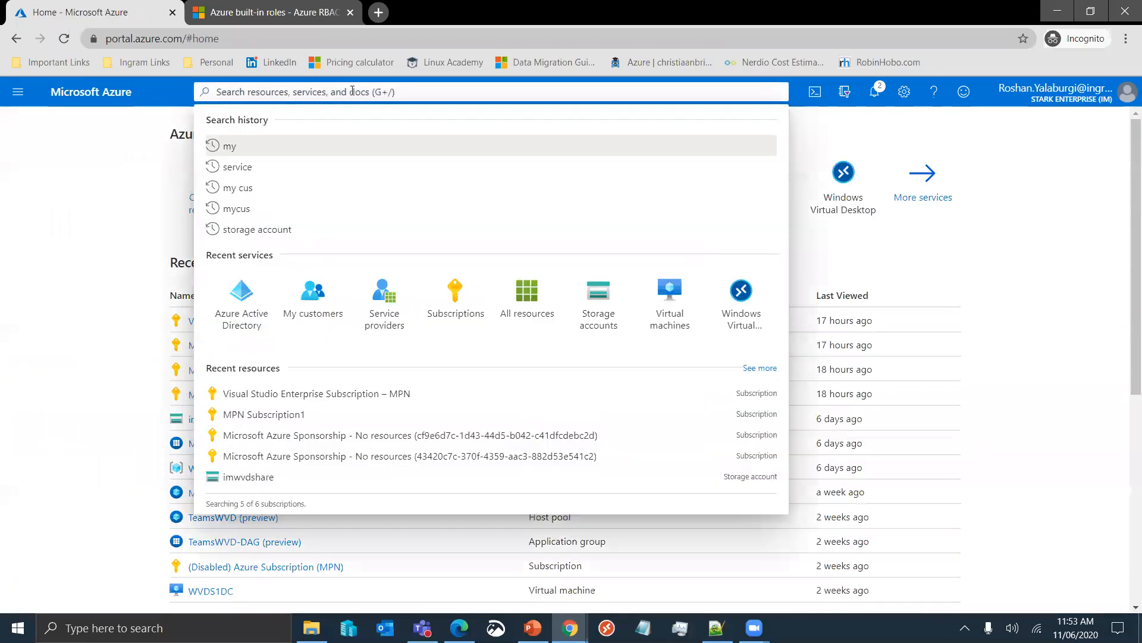
left_click(106, 225)
left_click(382, 203)
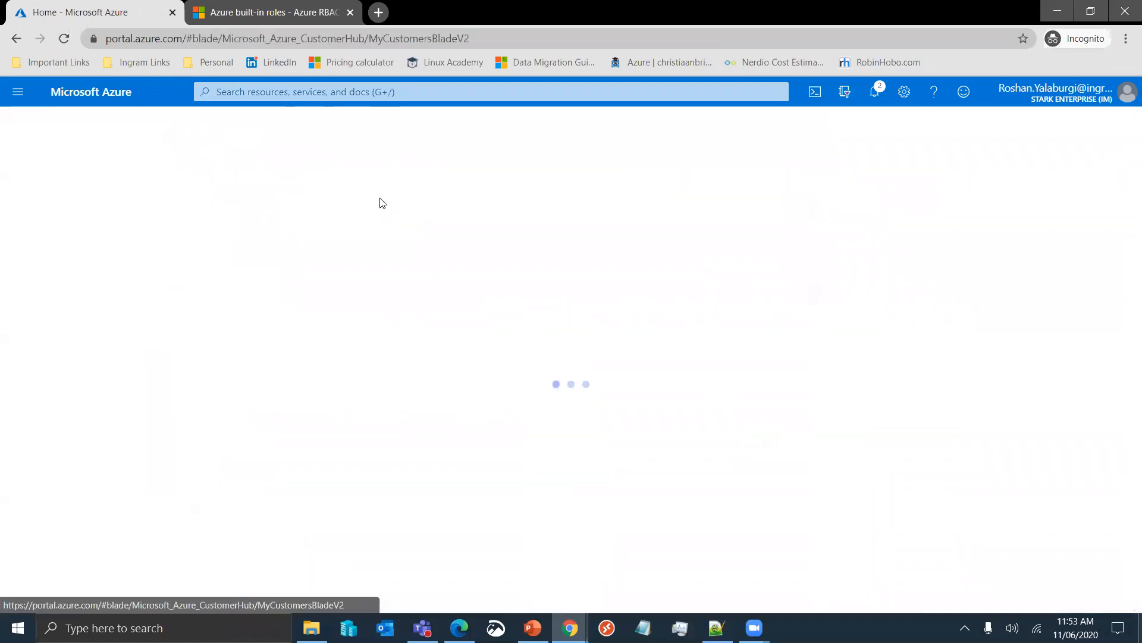
left_click(111, 243)
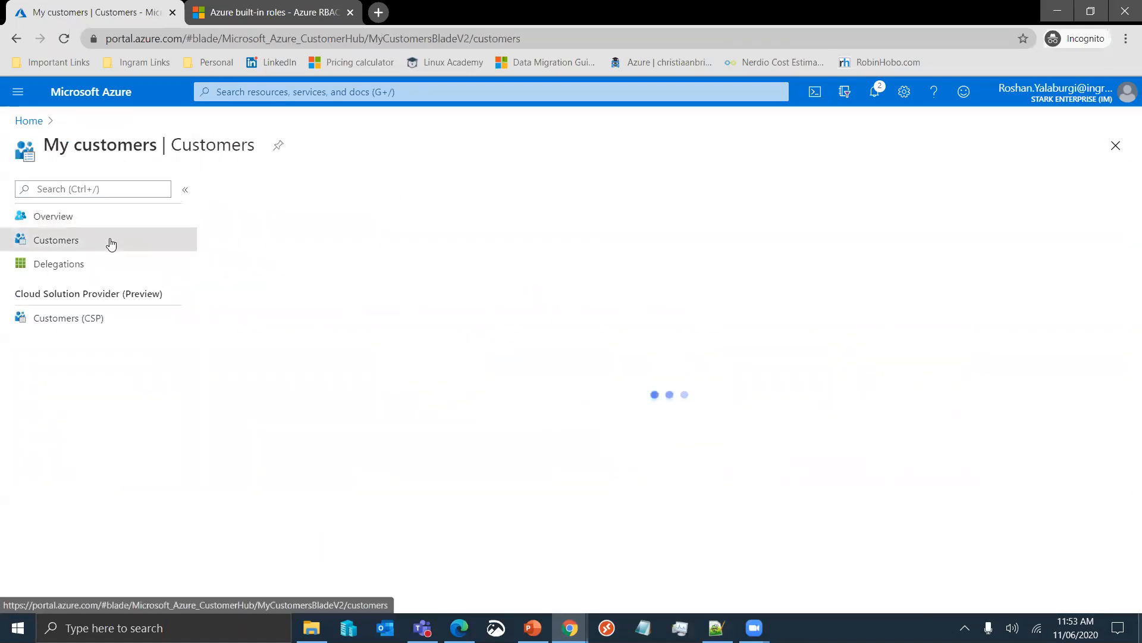
- Refresh the provider's Customers list, sign out of the portal, and sign in with the other provider account by entering its password
left_click(227, 198)
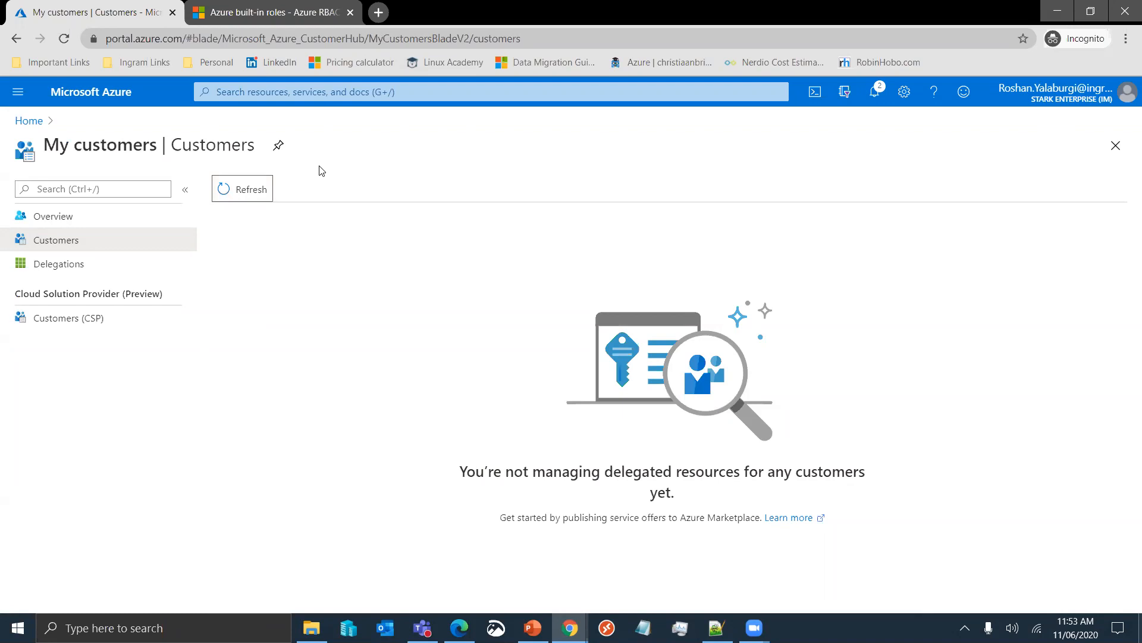
left_click(253, 198)
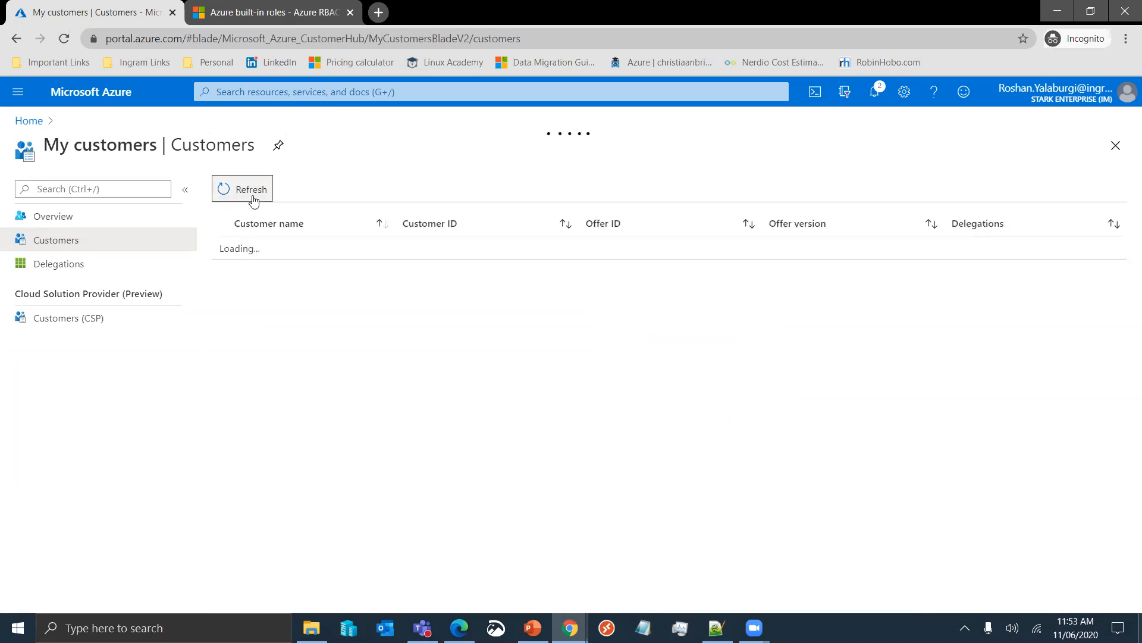
left_click(1118, 92)
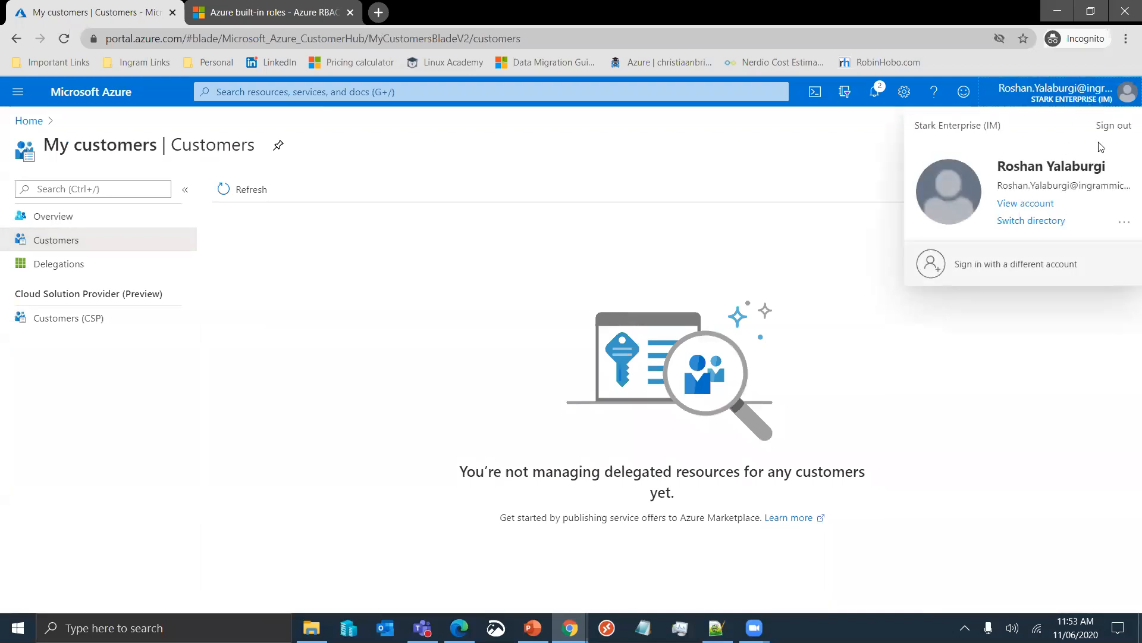
left_click(1113, 125)
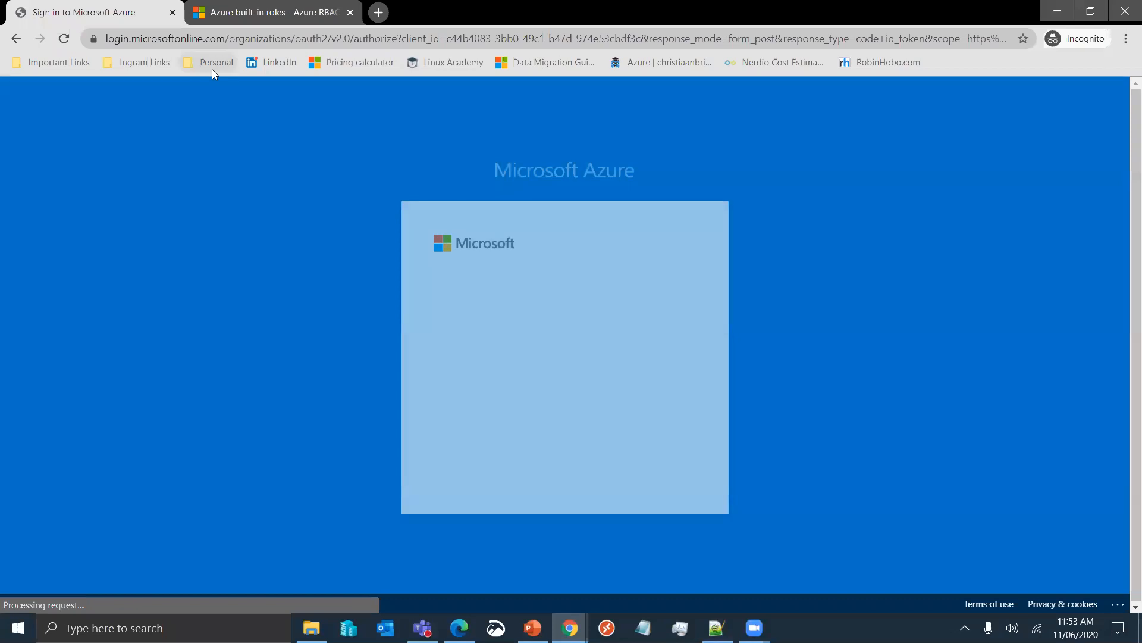
left_click(552, 401)
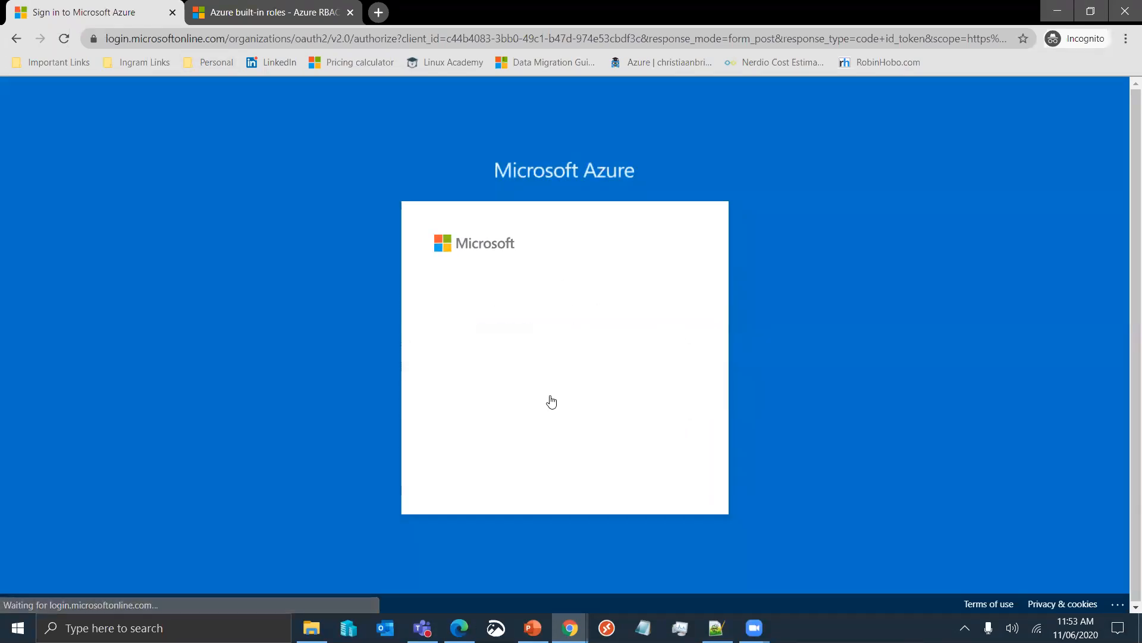
type("••")
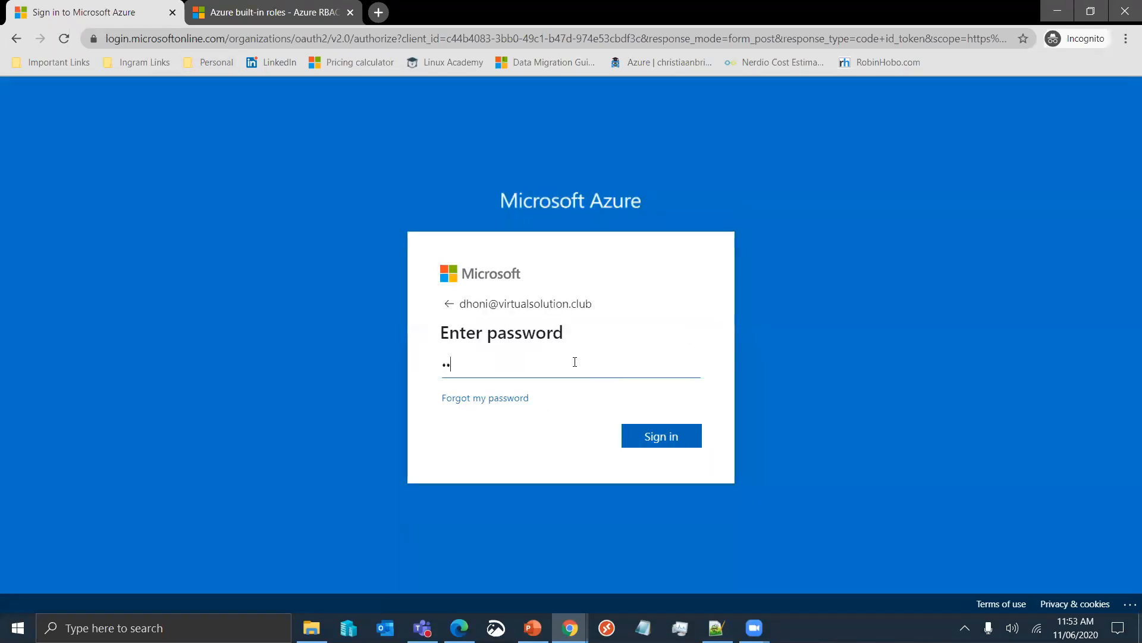
key("BackSpace")
key("BackSpace")
type("••••••••••")
key("Return")
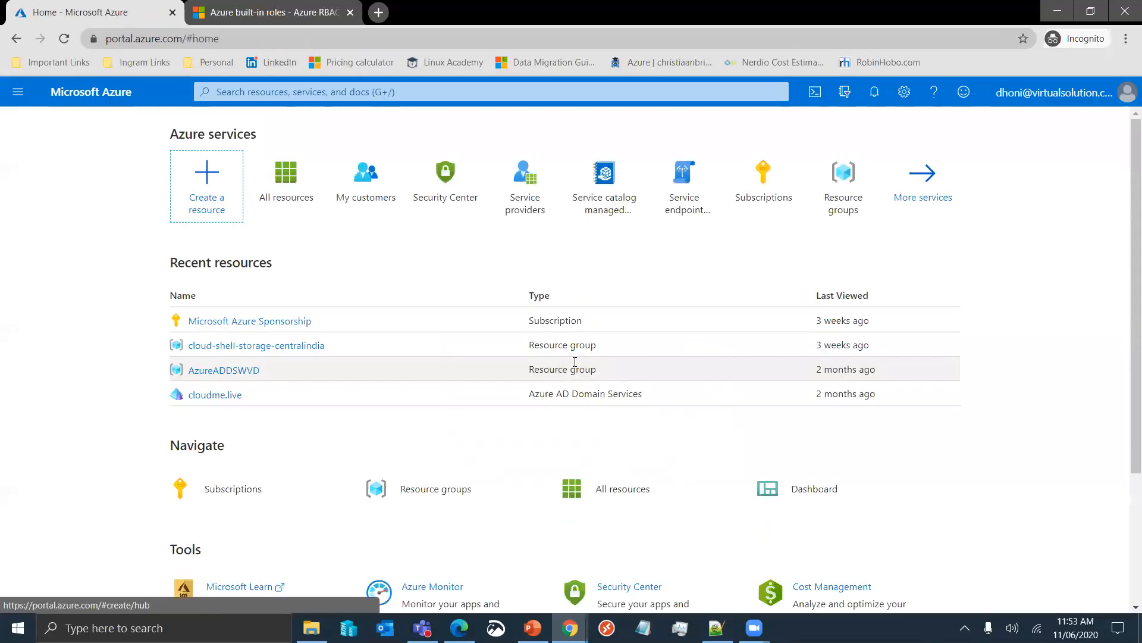
- Open My customers, refresh the Customers list, check Delegations, and return to Customers
left_click(380, 190)
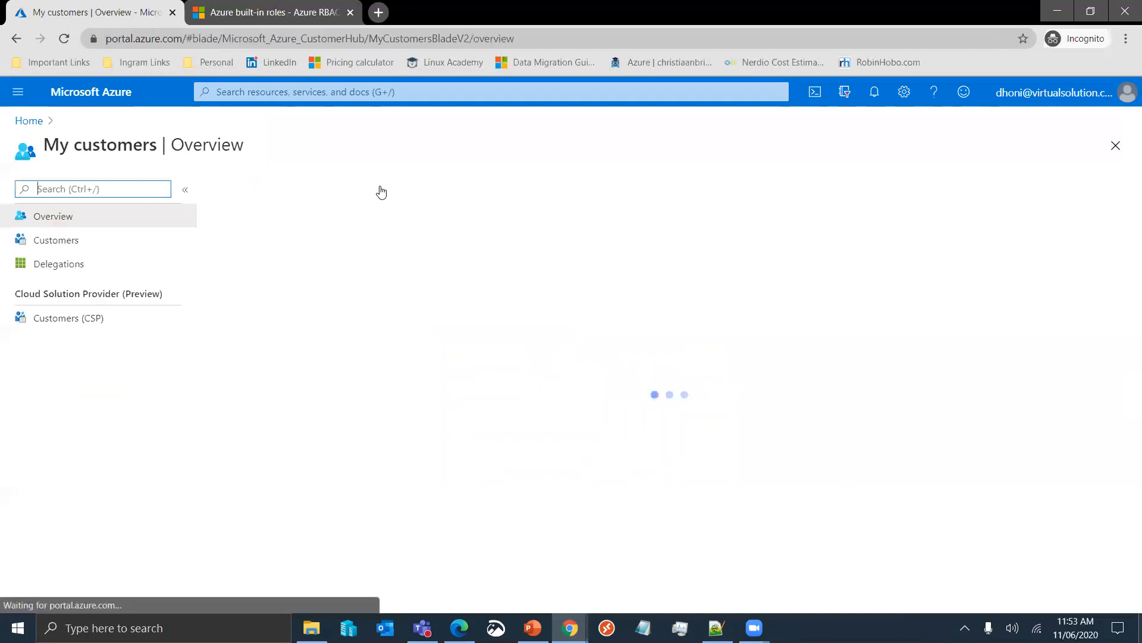
left_click(145, 235)
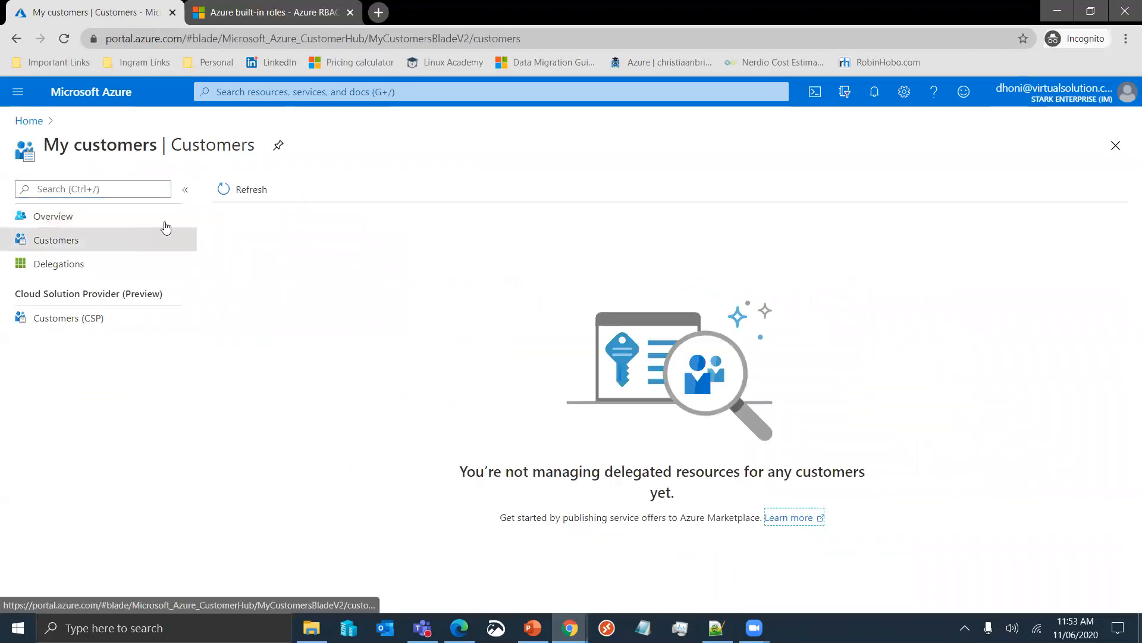
left_click(238, 192)
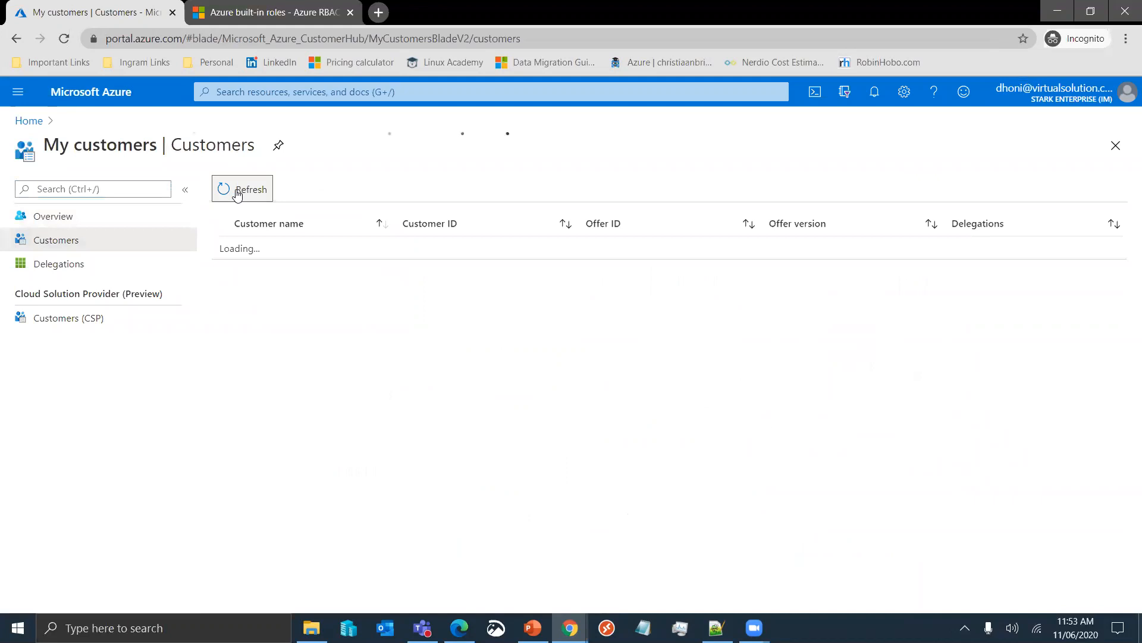
left_click(119, 269)
left_click(98, 247)
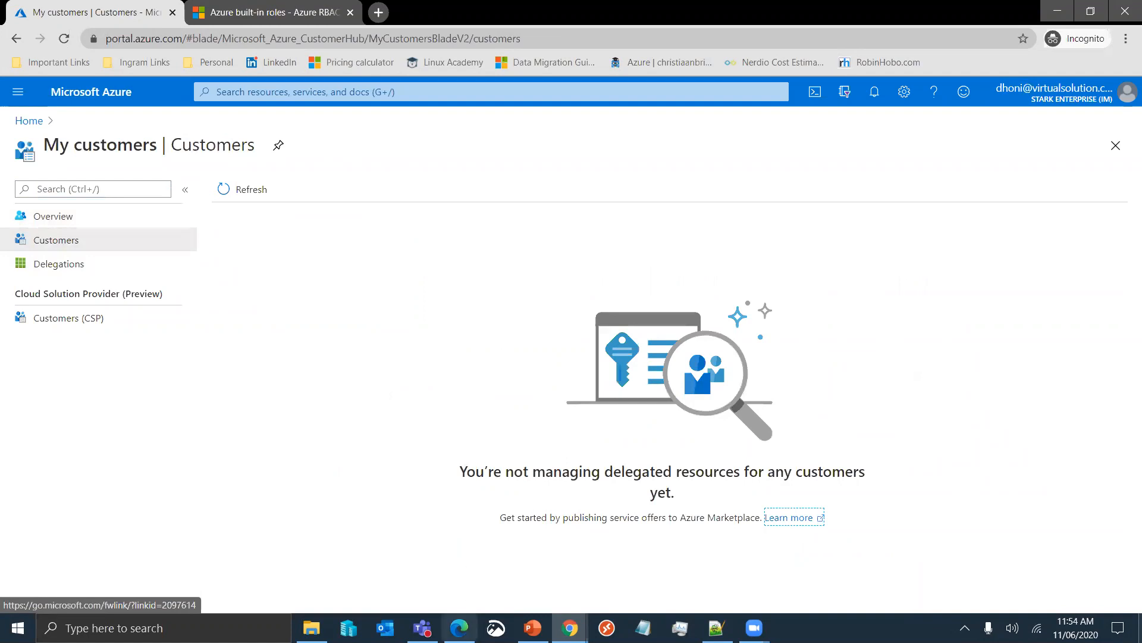
- Switch to the customer's Azure portal in Edge and open Service provider offers under Service providers
left_click(454, 562)
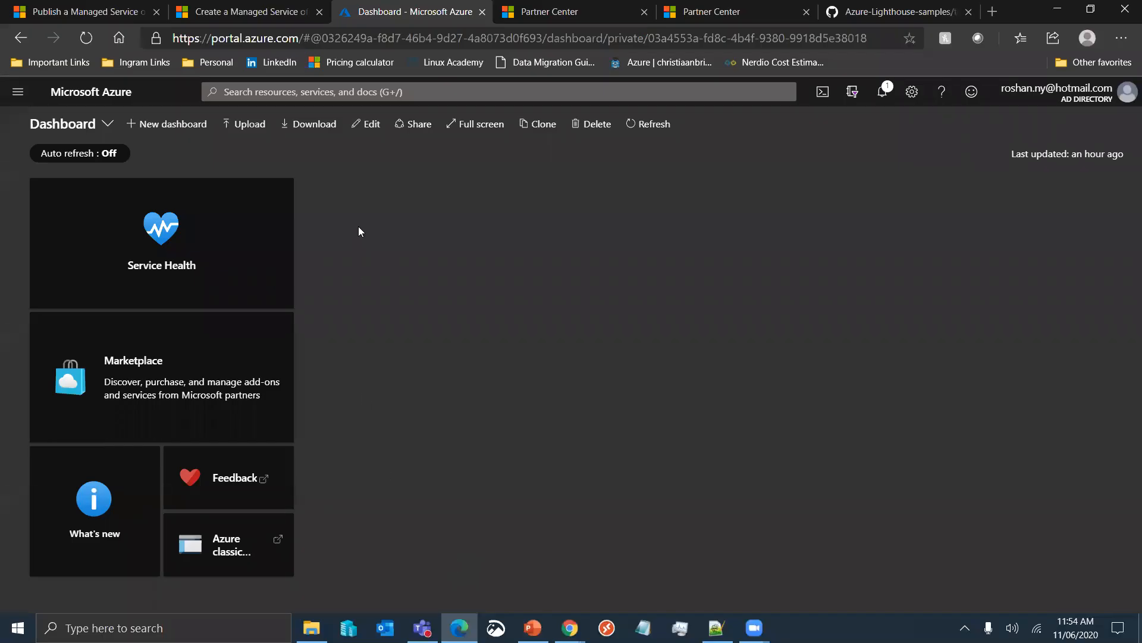
left_click(369, 90)
left_click(260, 300)
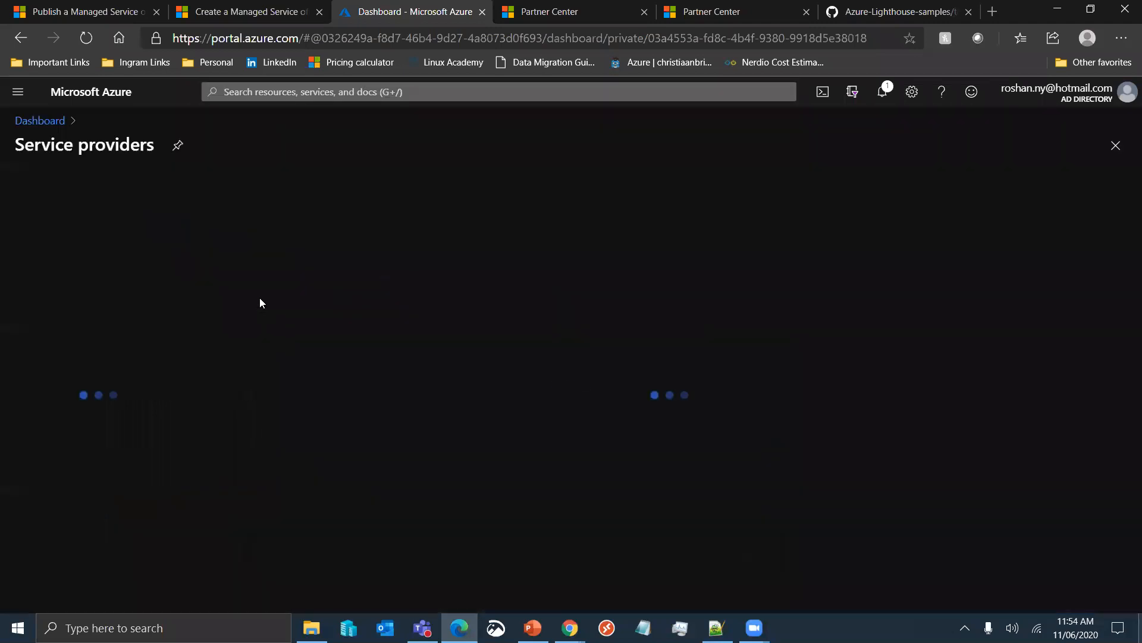
left_click(138, 244)
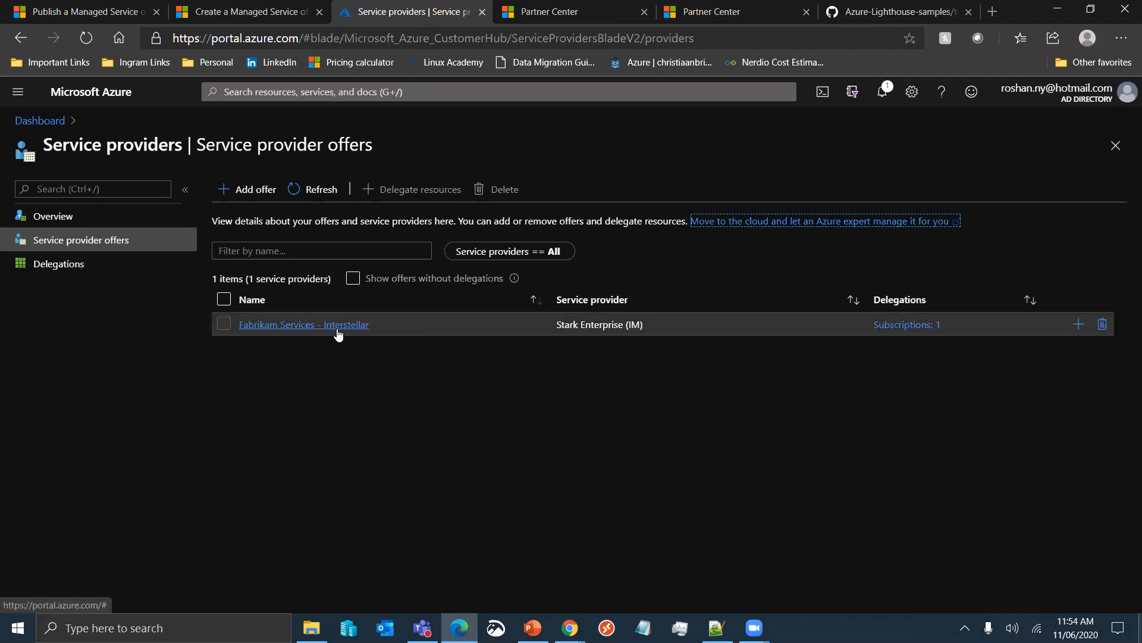
- Open the Fabrikam Services - Interstellar offer's details, highlight the service provider's name, and review the role assignments
left_click(342, 327)
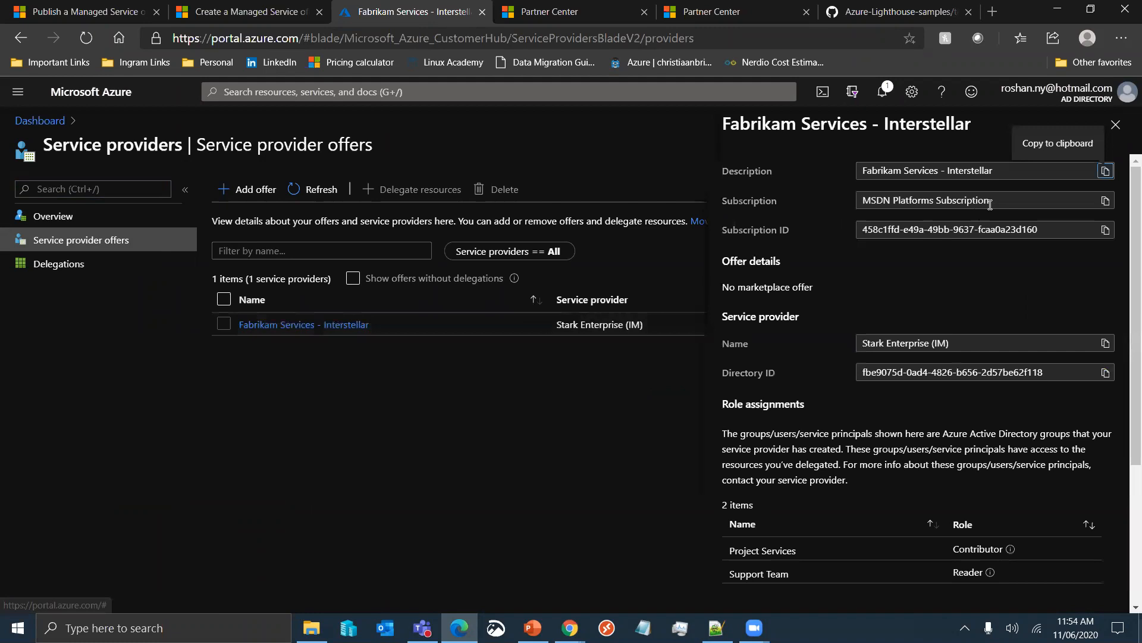
left_click_drag(948, 340, 839, 336)
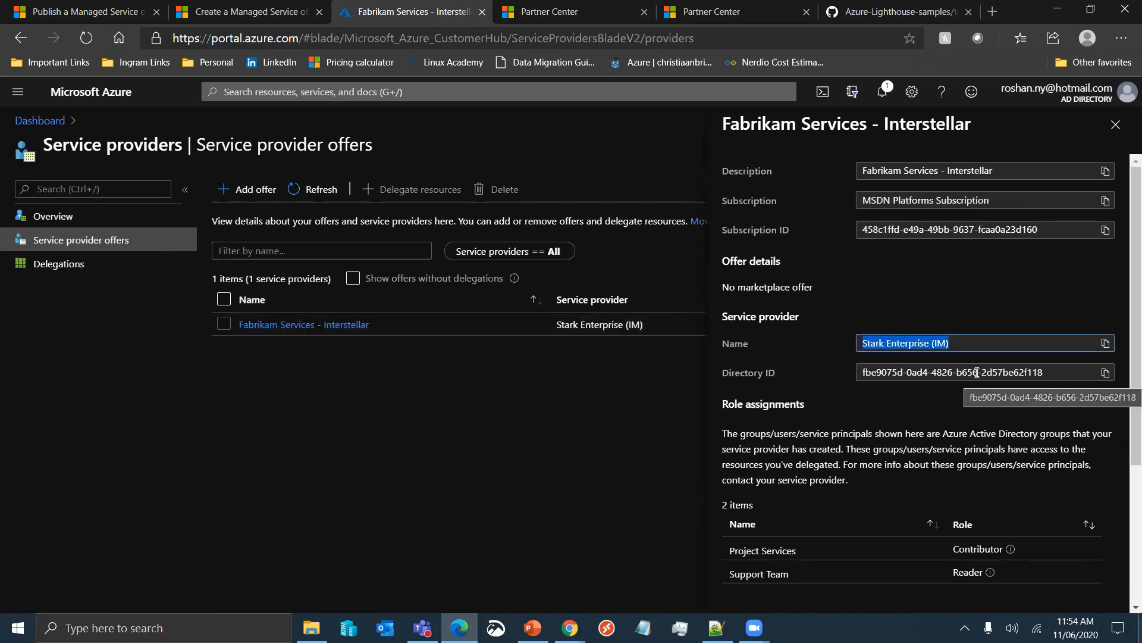
scroll(976, 405, "down", 3)
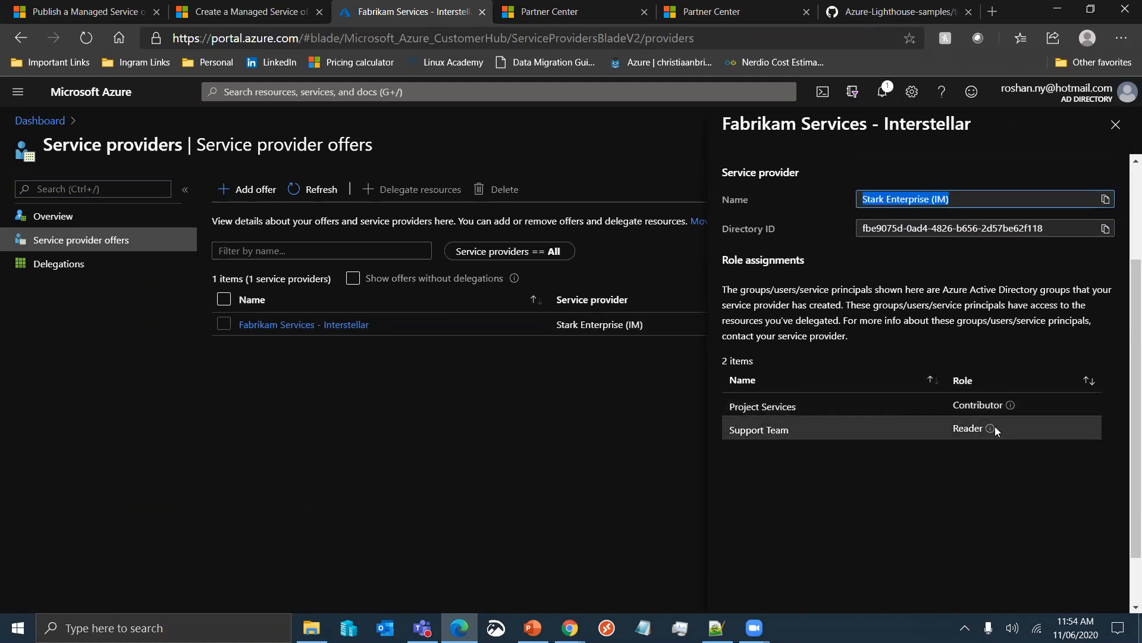
mouse_move(990, 430)
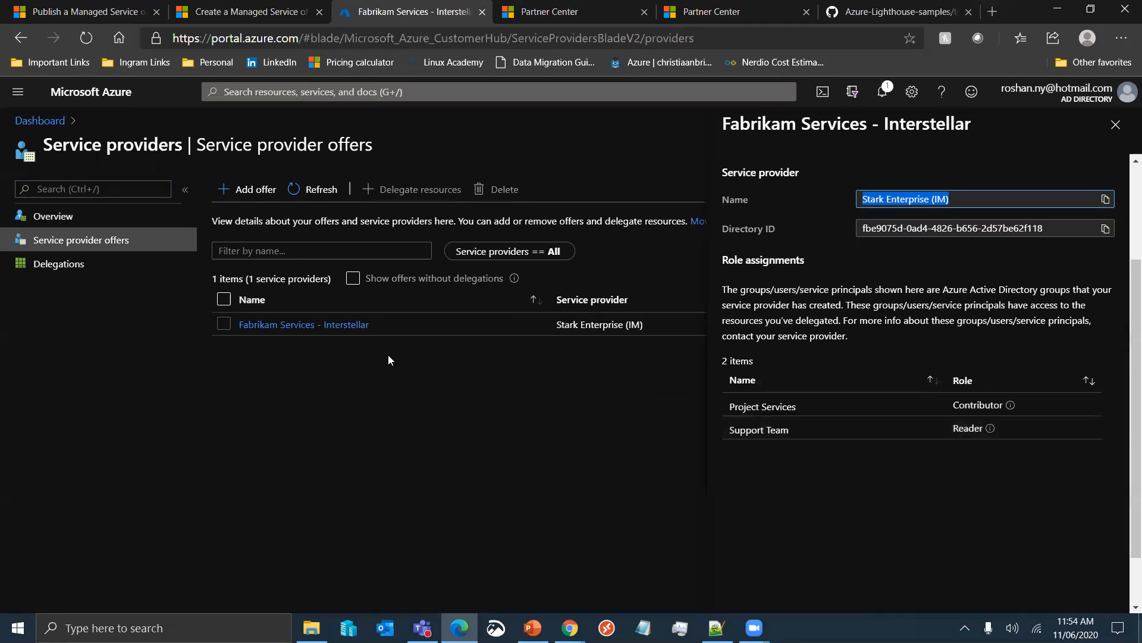
- View the service provider Delegations, return to Service provider offers, and select and deselect the Fabrikam Services - Interstellar offer
left_click(88, 272)
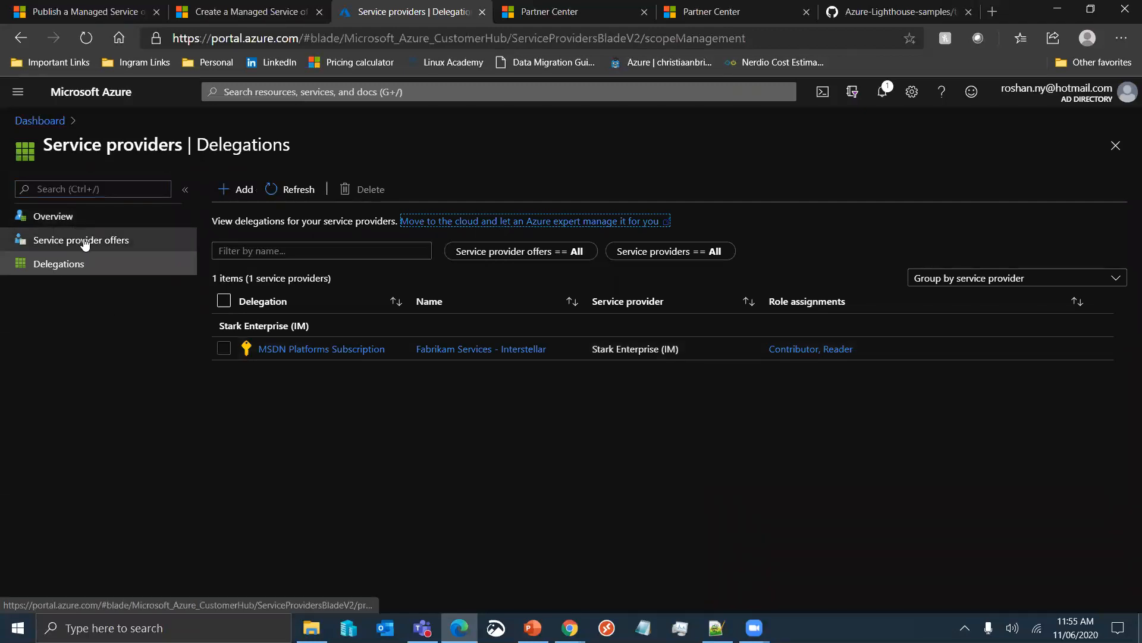
left_click(84, 242)
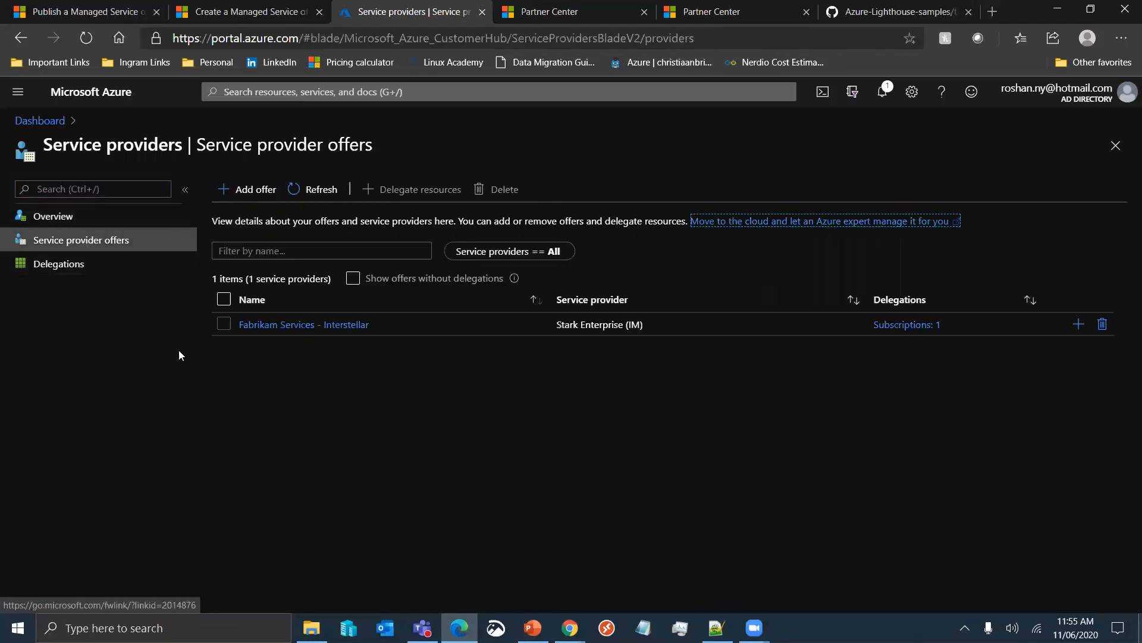
left_click(224, 325)
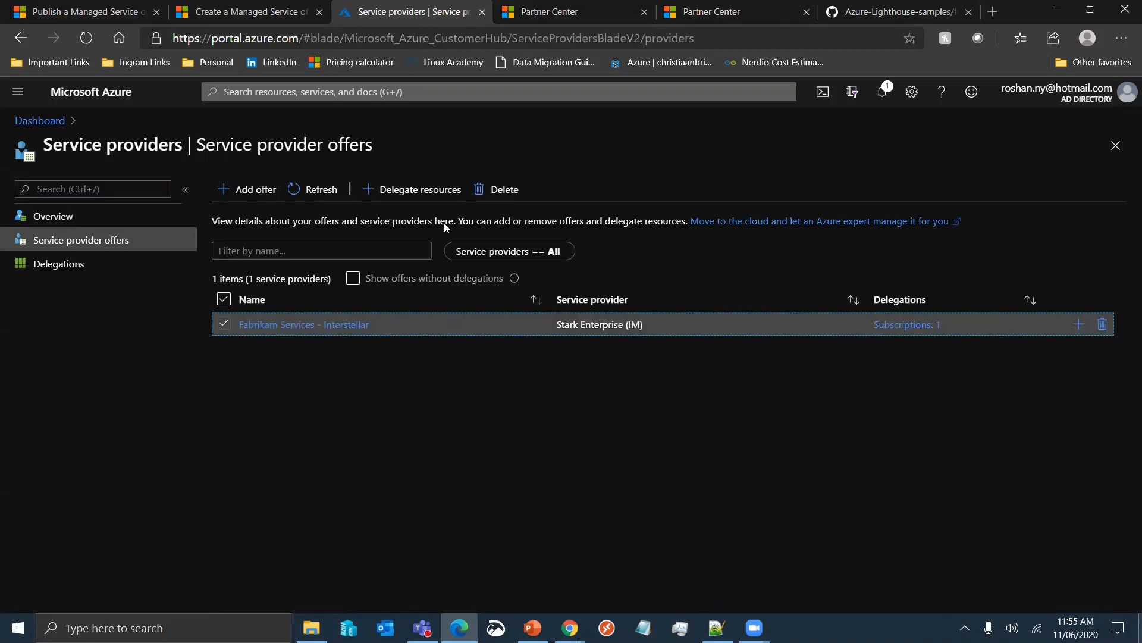
left_click(222, 324)
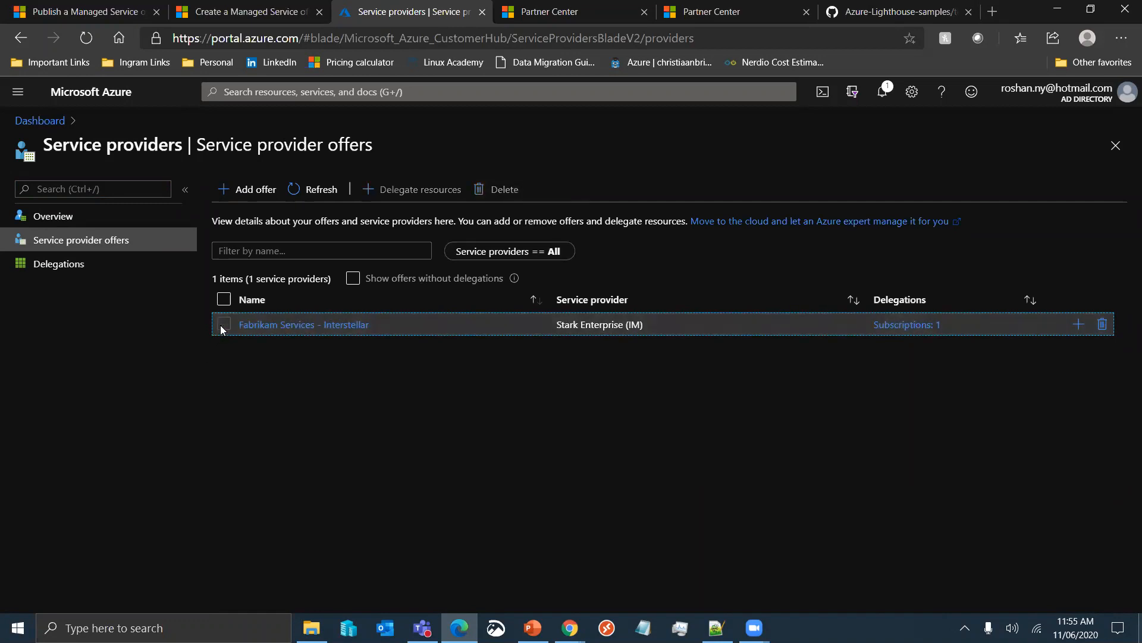
- Browse the Marketplace offers available to add, view BT Cloud Connect Azure VWAN, and return to Service provider offers
left_click(243, 189)
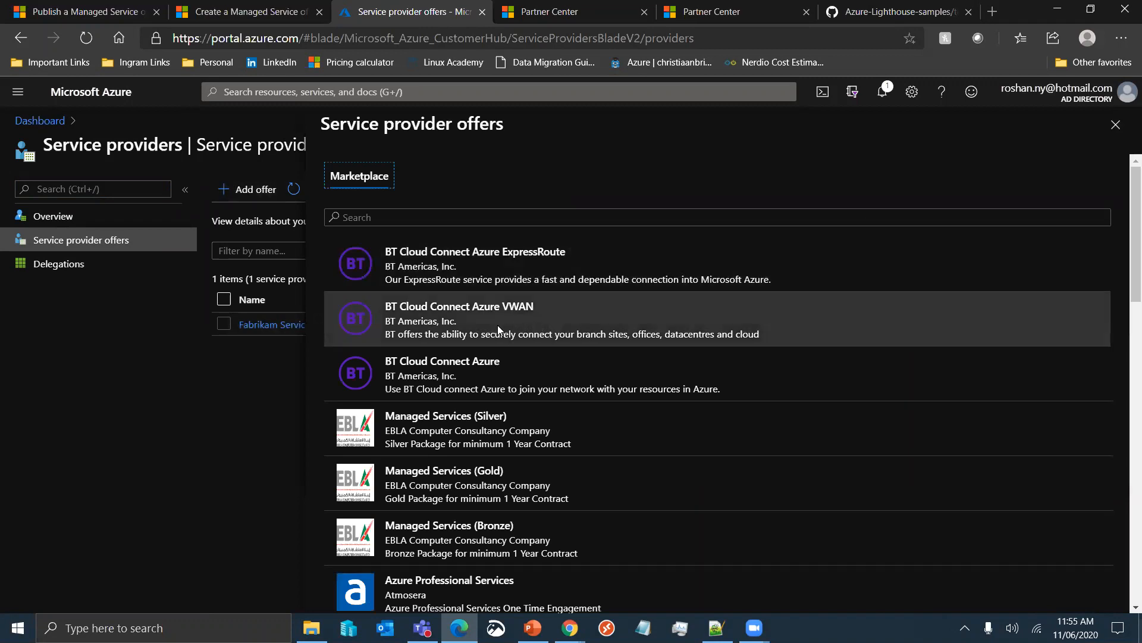
left_click(453, 312)
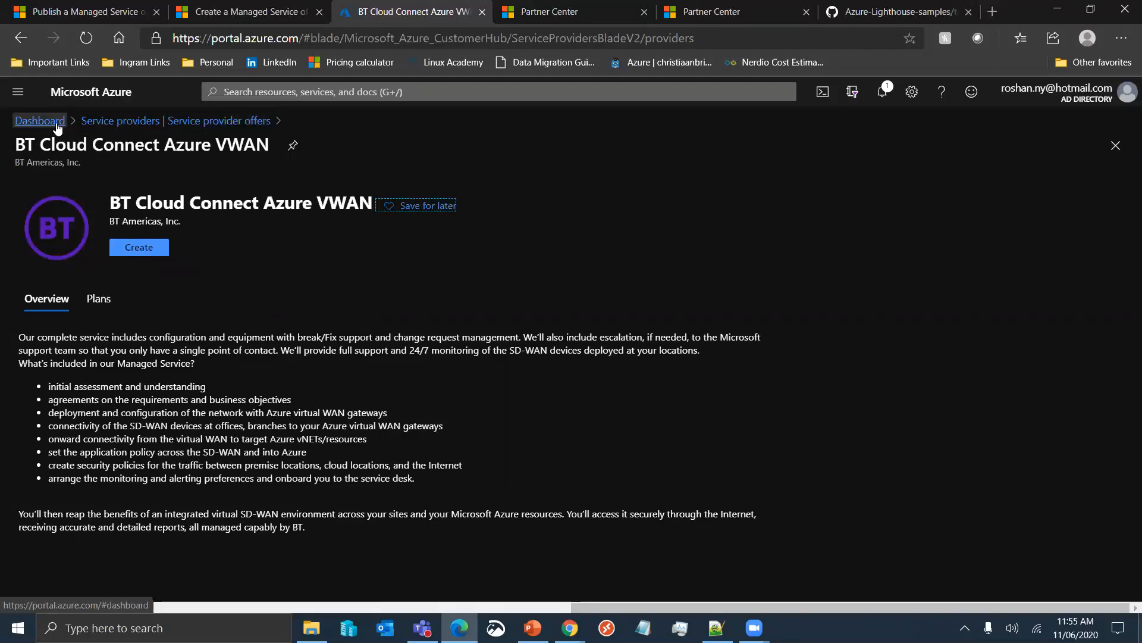
left_click(107, 121)
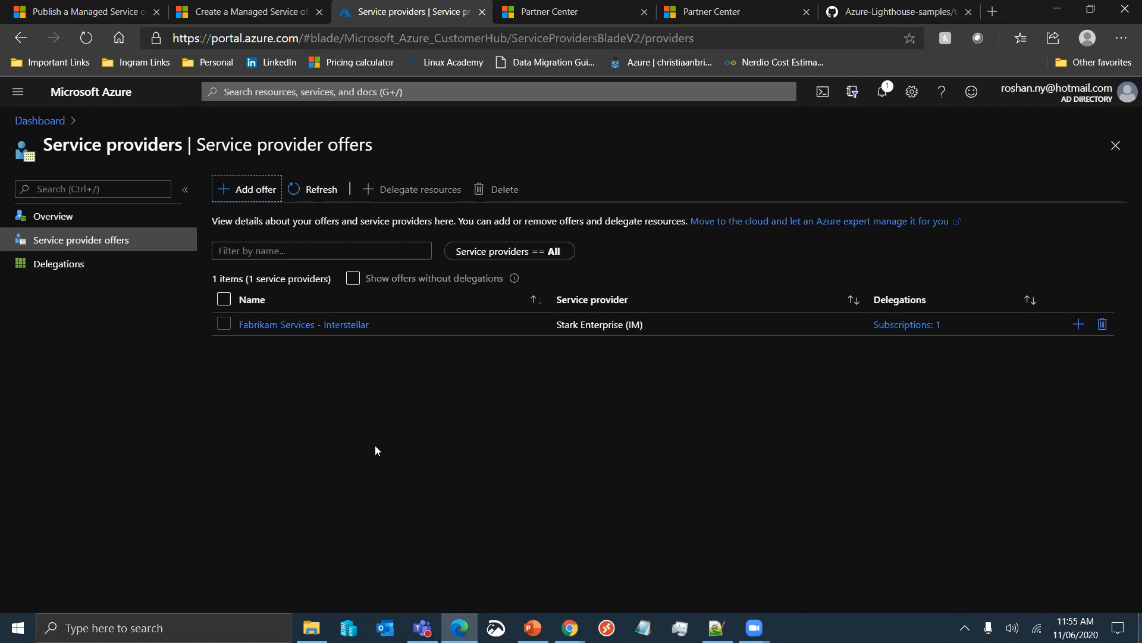
- Switch back to the provider's portal in Chrome and recheck My customers across Overview, Customers and Delegations, refreshing the Customers list
mouse_move(569, 626)
left_click(524, 575)
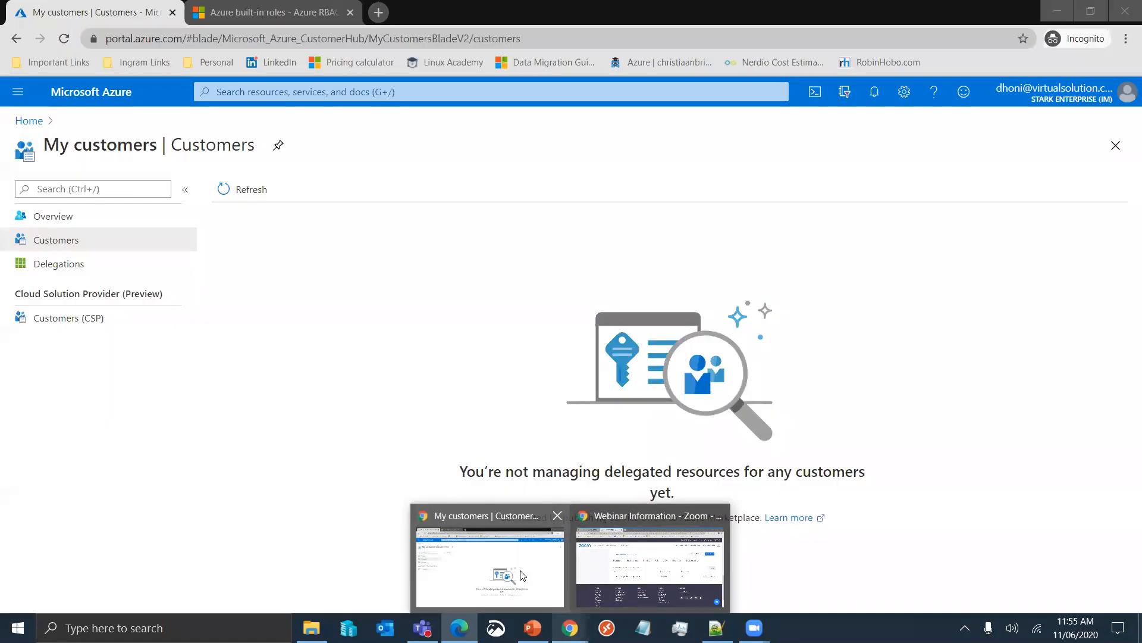
left_click(233, 188)
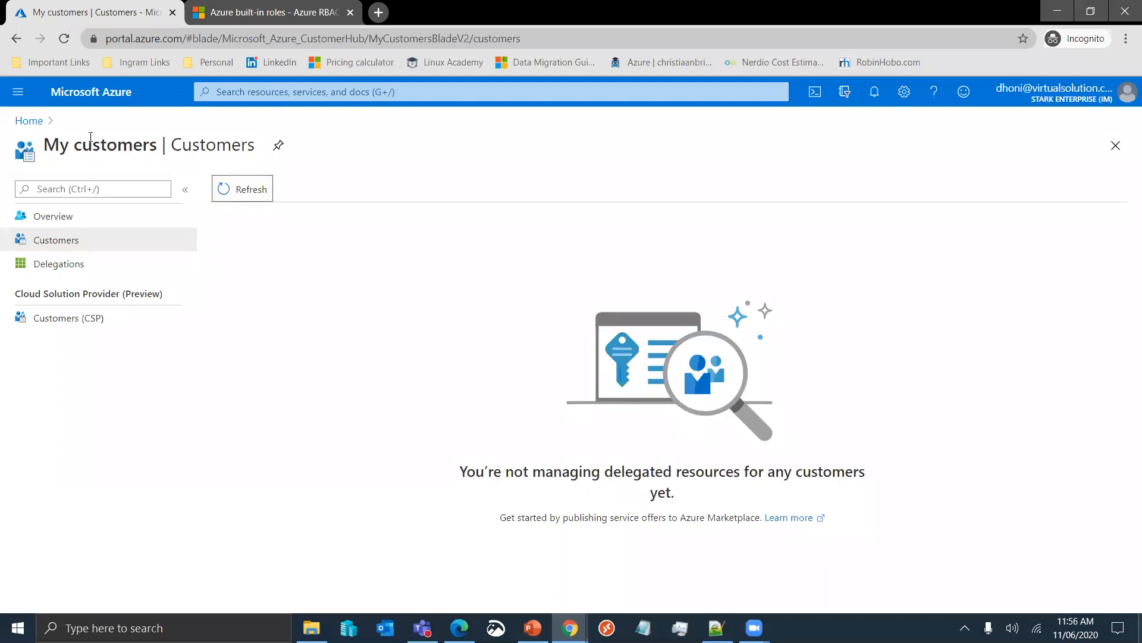
left_click(73, 220)
left_click(65, 239)
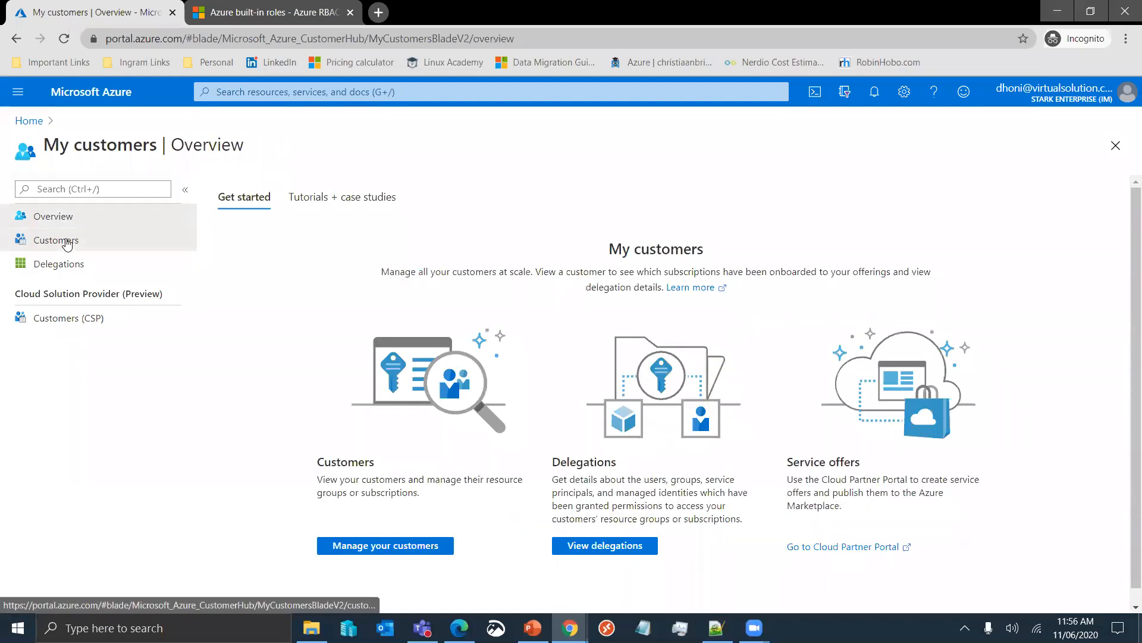
left_click(66, 265)
left_click(70, 241)
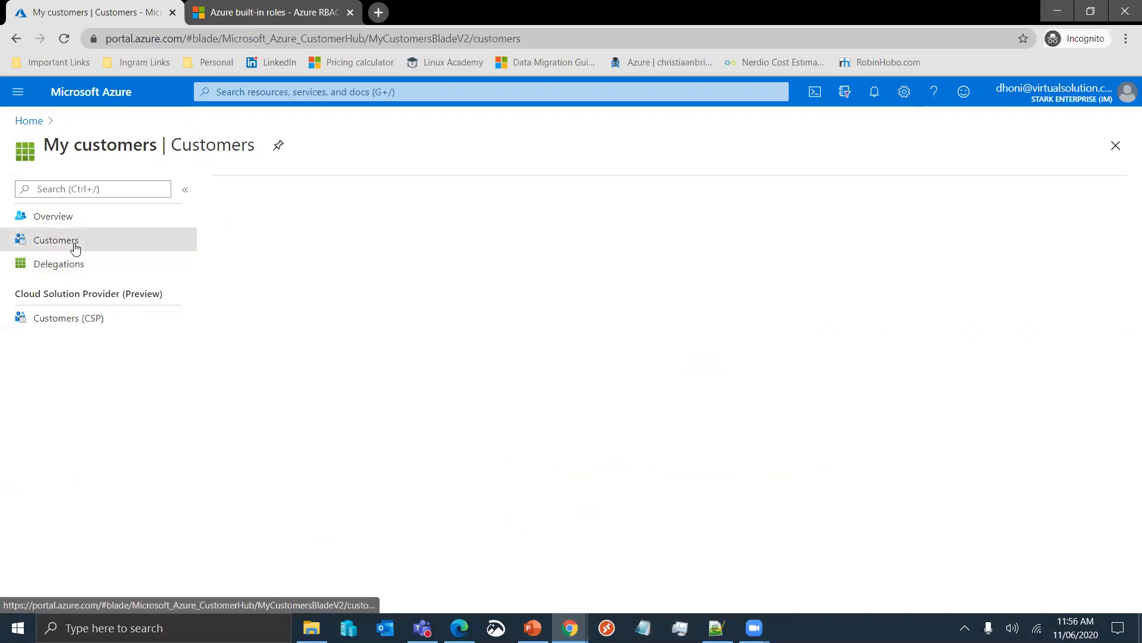
left_click(230, 191)
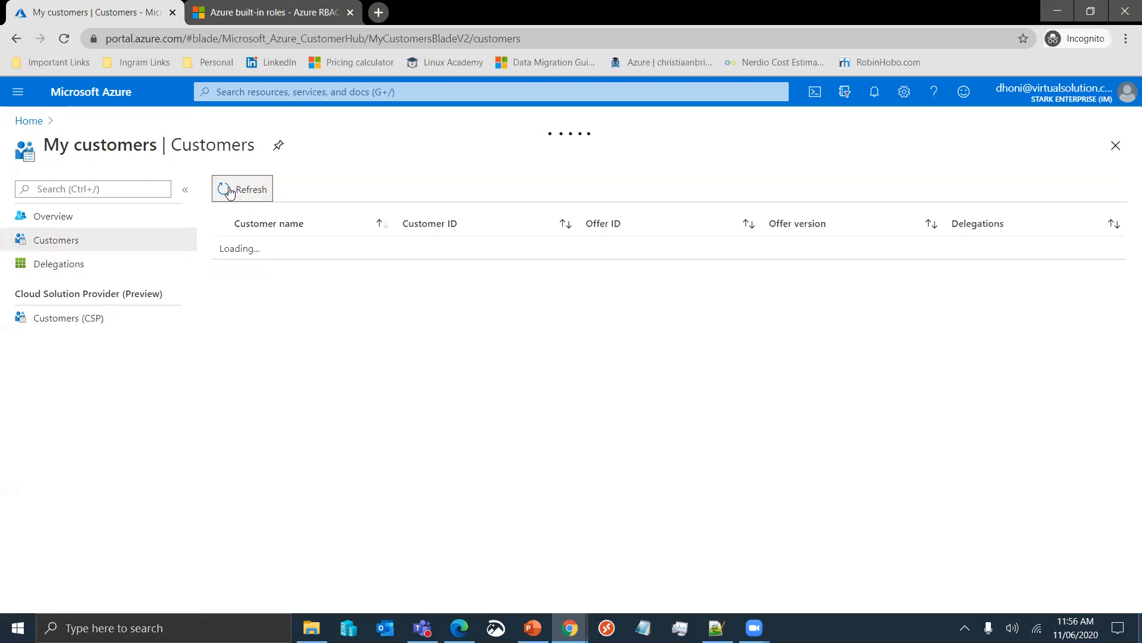
- Add AD Directory to the current and delegated directories in the default subscription filter, and refresh the Customers list
left_click(1045, 103)
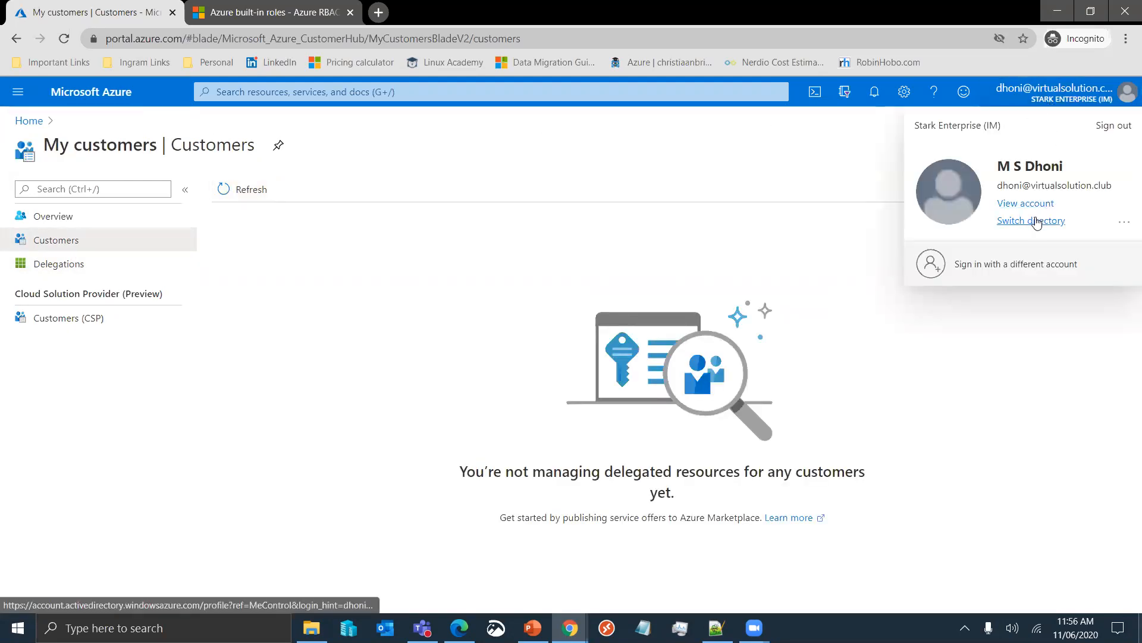
left_click(1037, 221)
left_click(977, 281)
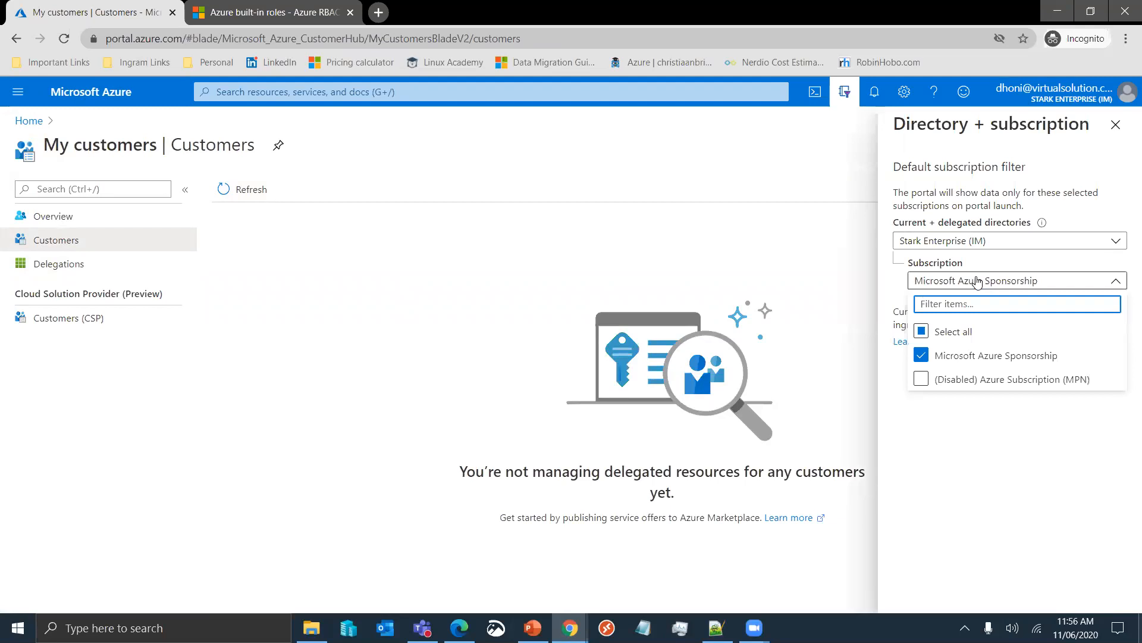
left_click(977, 281)
left_click(991, 243)
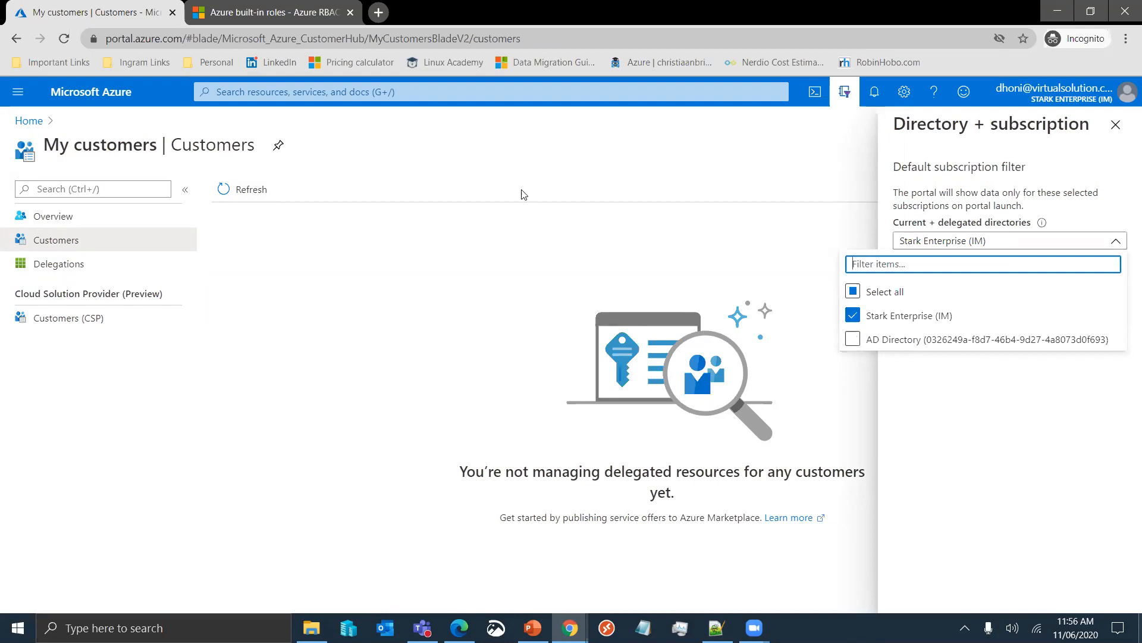
left_click(853, 339)
left_click(1117, 131)
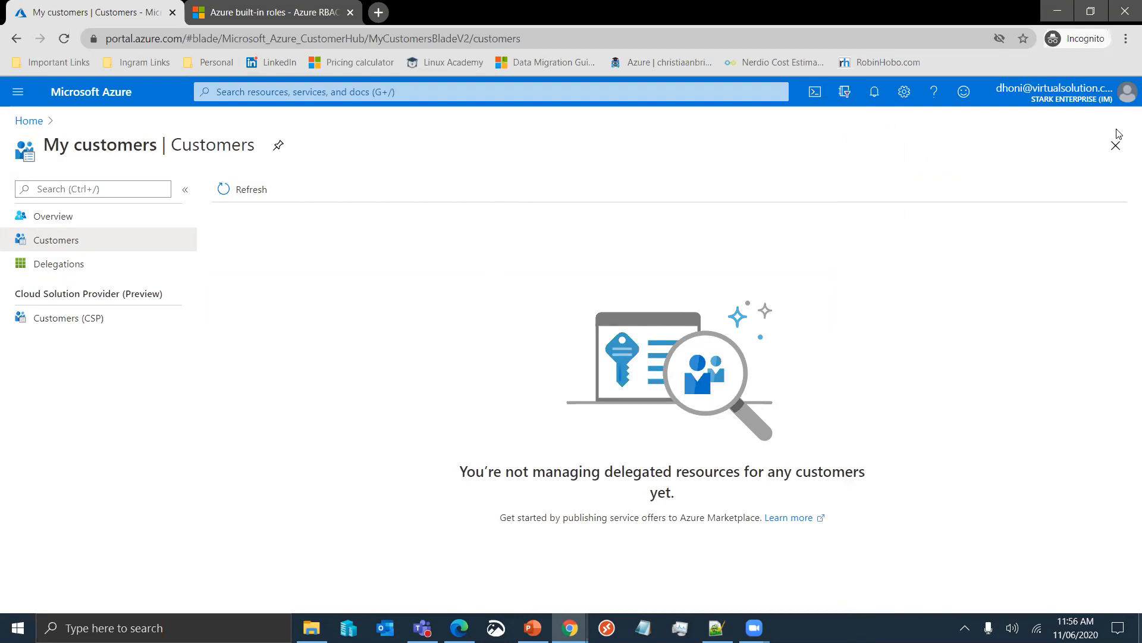
left_click(262, 195)
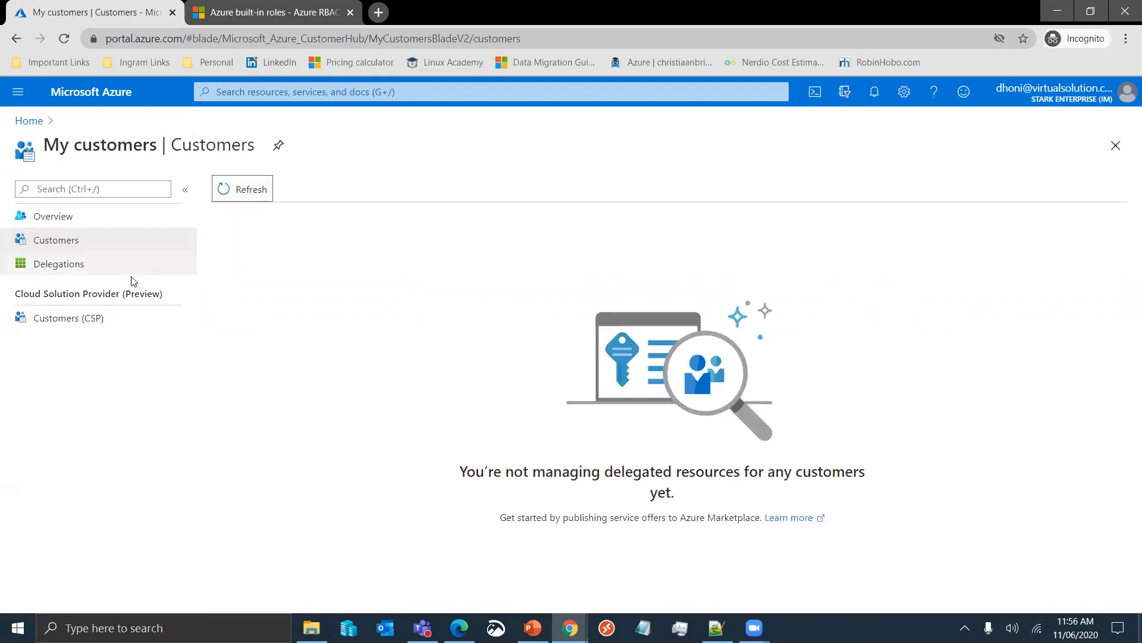
- Recheck the Delegations and Customers views of My customers and refresh the Customers list
left_click(119, 265)
left_click(66, 240)
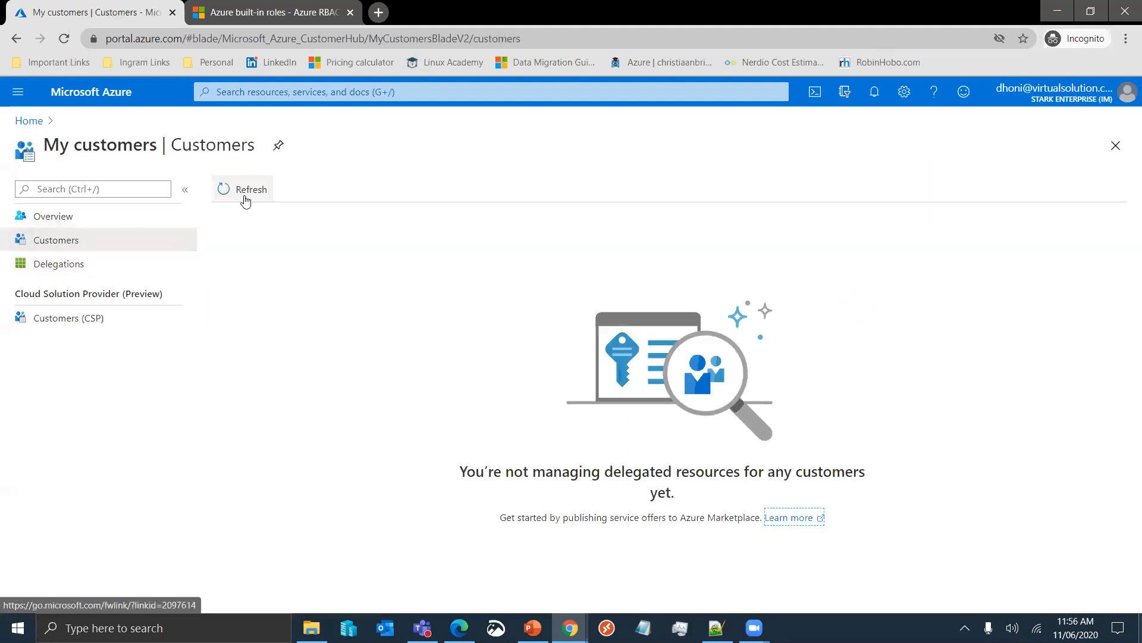
left_click(252, 194)
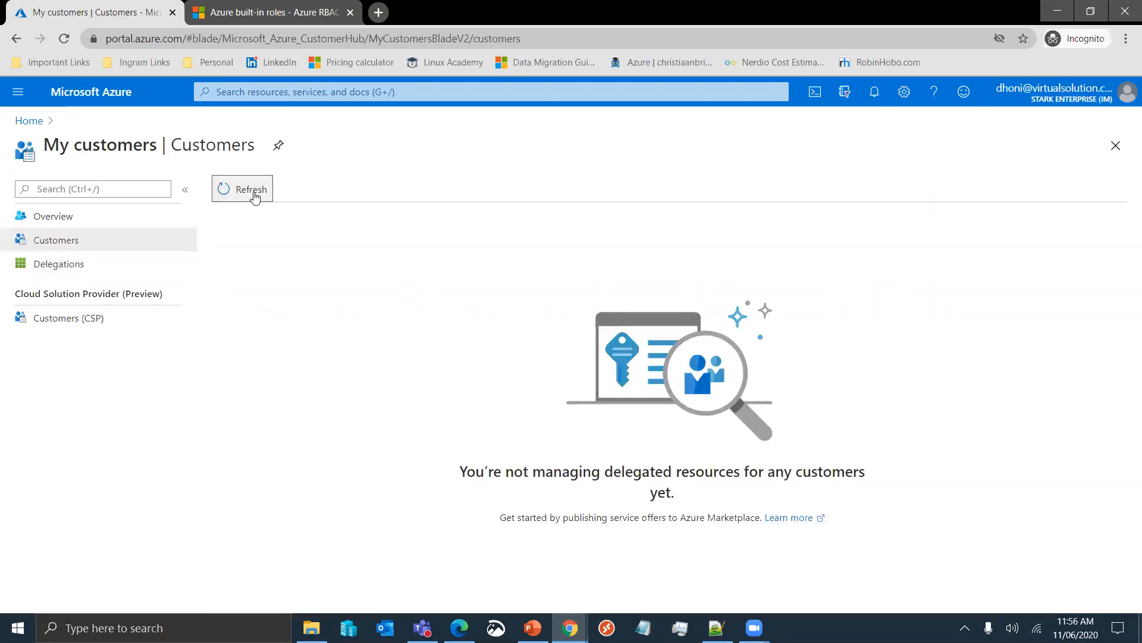
- View All resources with MSDN Platforms Subscription added to the subscription filter, and sort the list by subscription
left_click(30, 120)
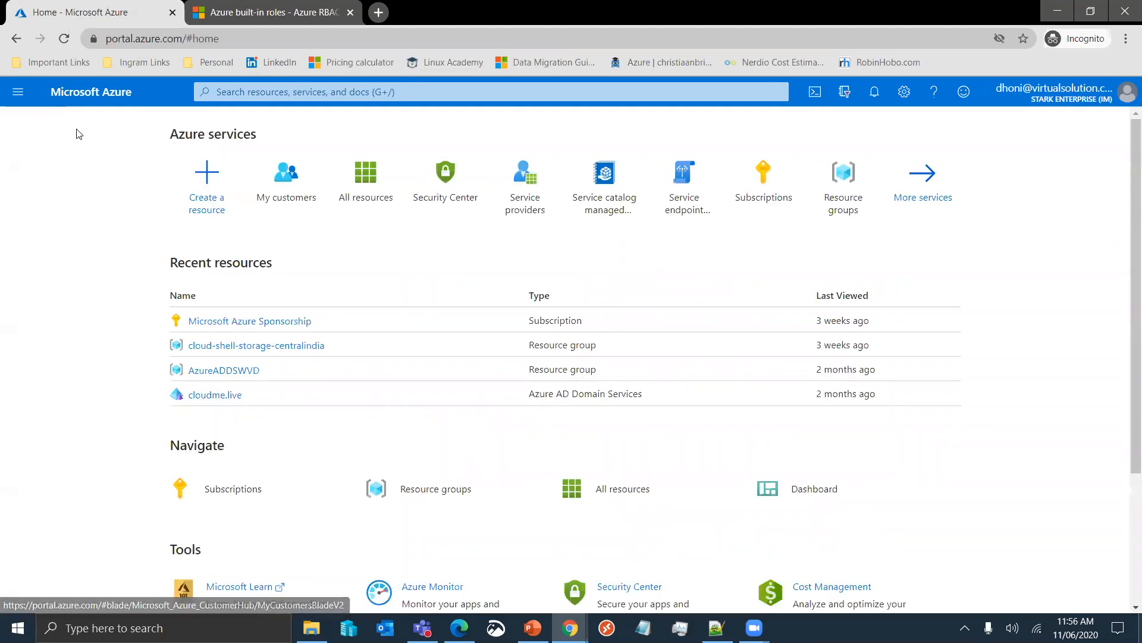
left_click(366, 172)
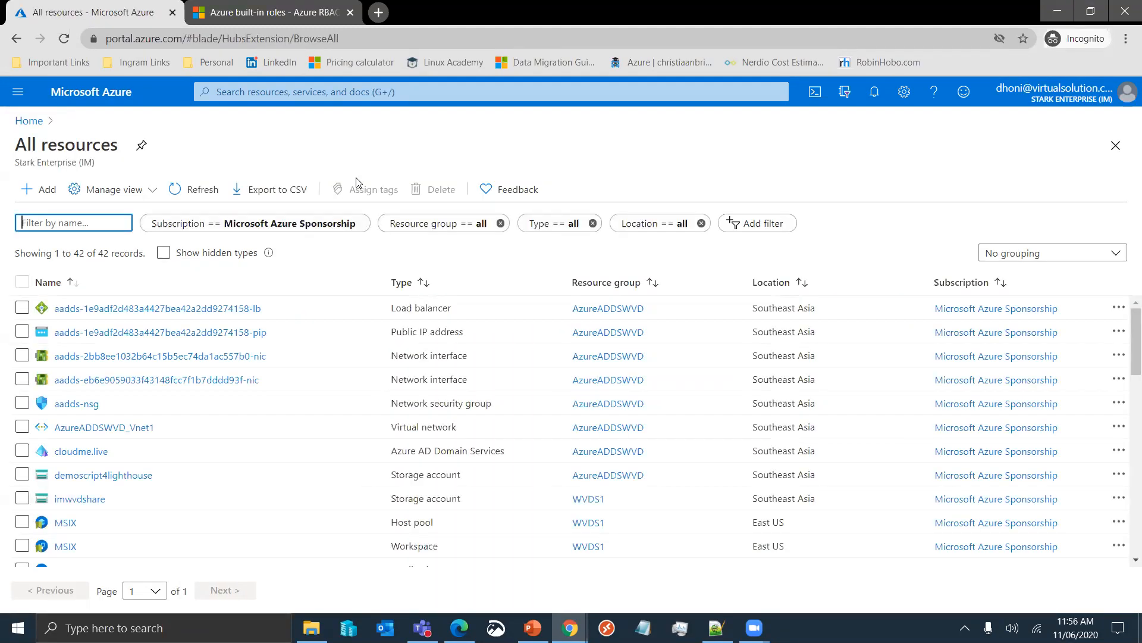
left_click(339, 224)
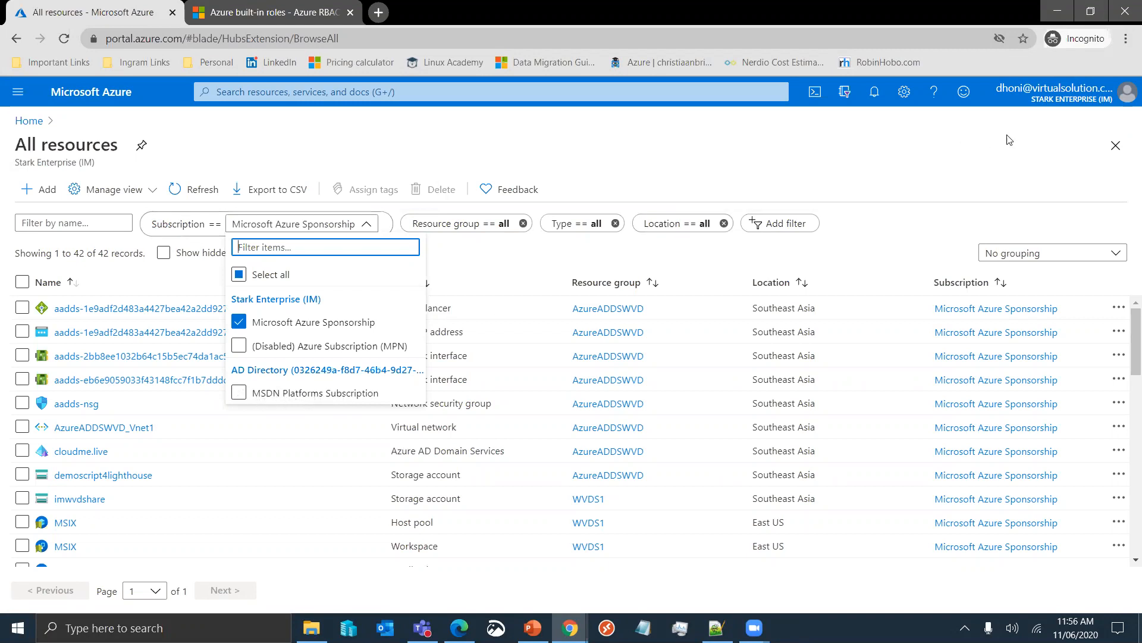
mouse_move(1090, 104)
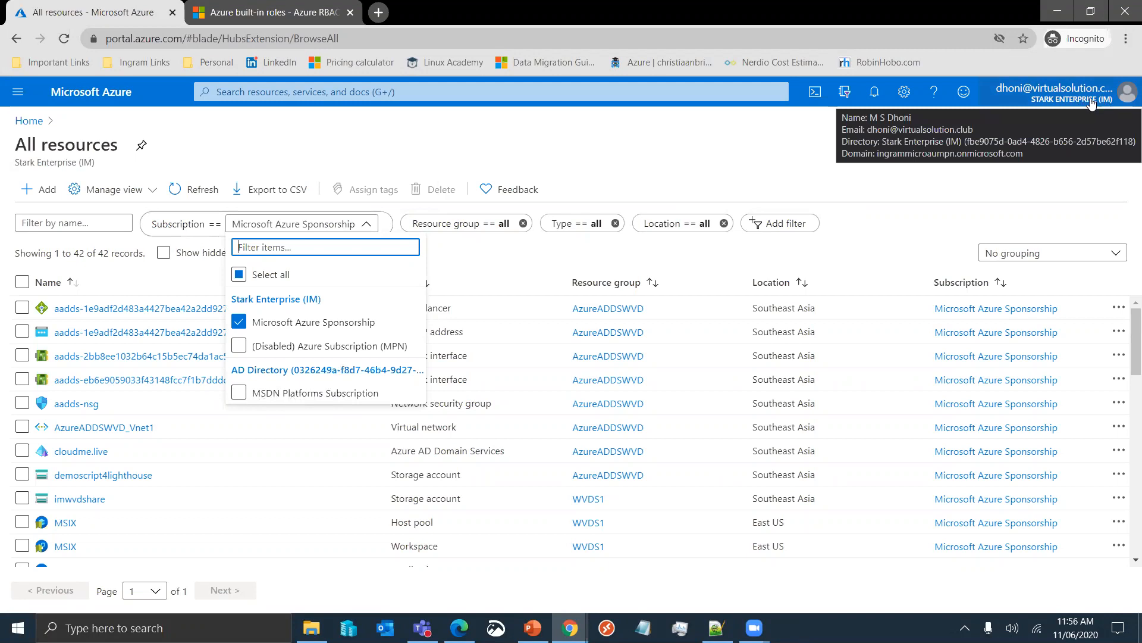
left_click(239, 393)
left_click(423, 213)
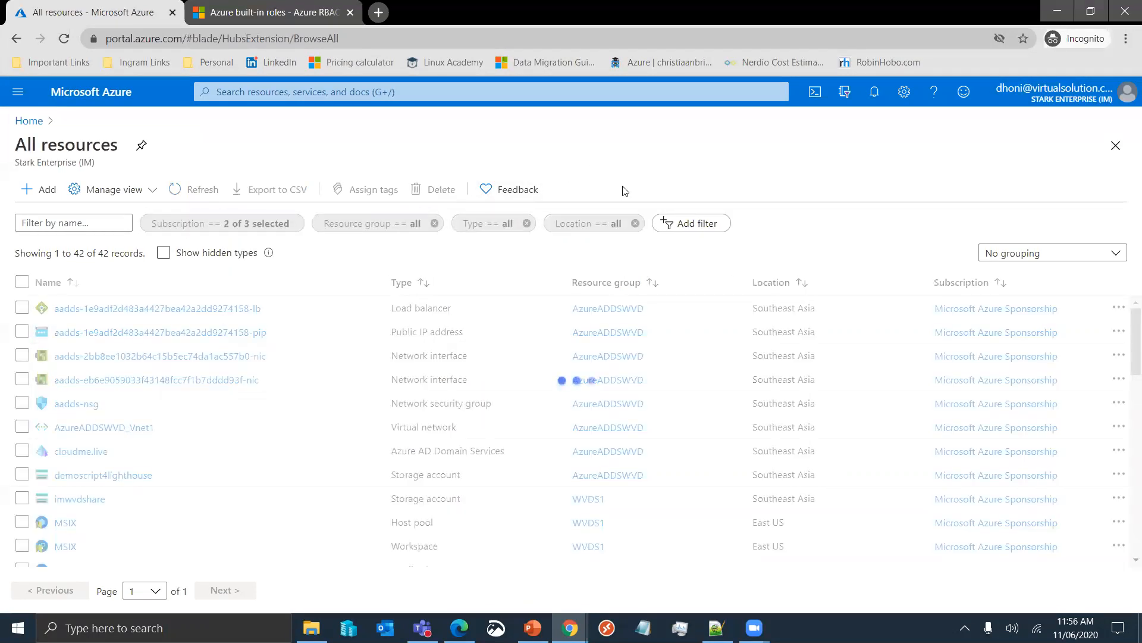
left_click(1002, 287)
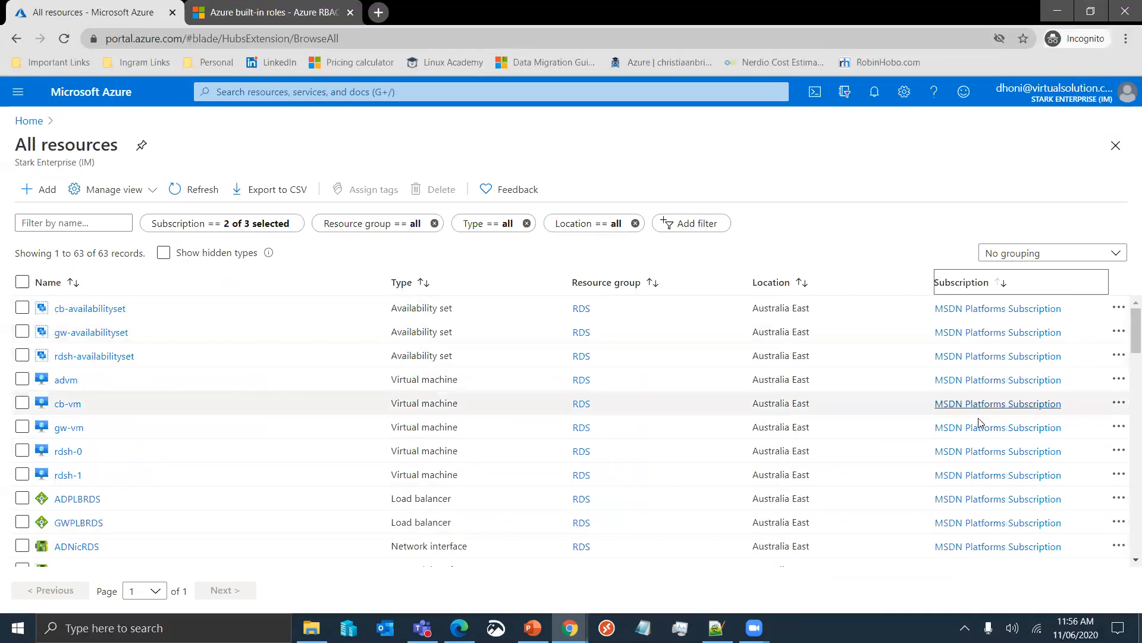
- Browse the MSDN Platforms Subscription resources, view the cb-vm virtual machine, and return to All resources
scroll(887, 403, "down", 3)
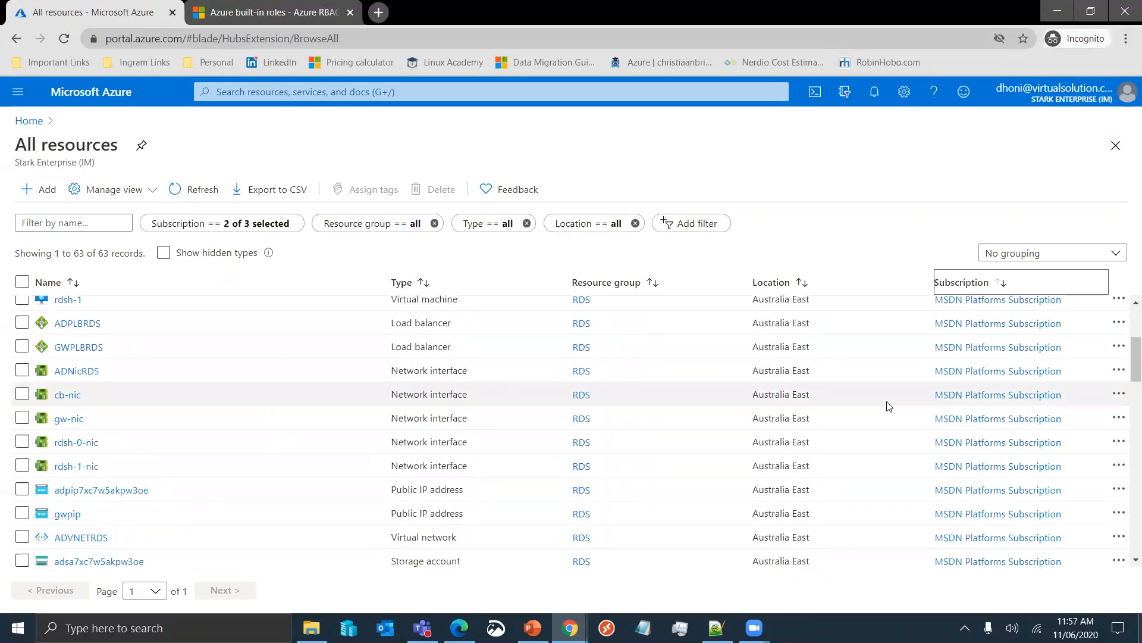
scroll(887, 403, "up", 3)
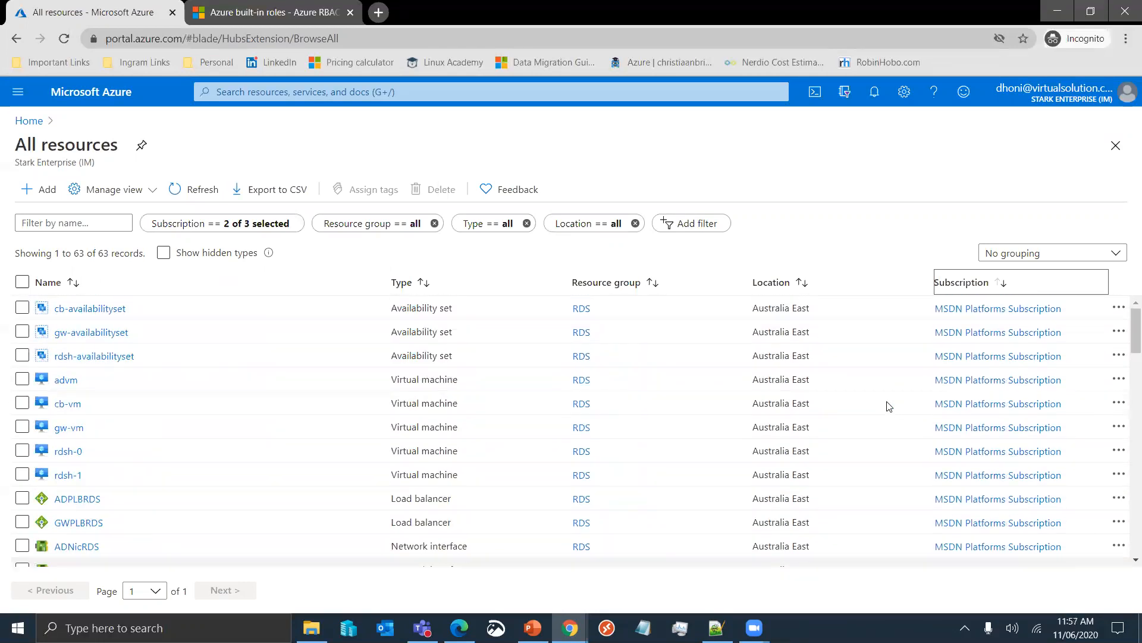
left_click(67, 403)
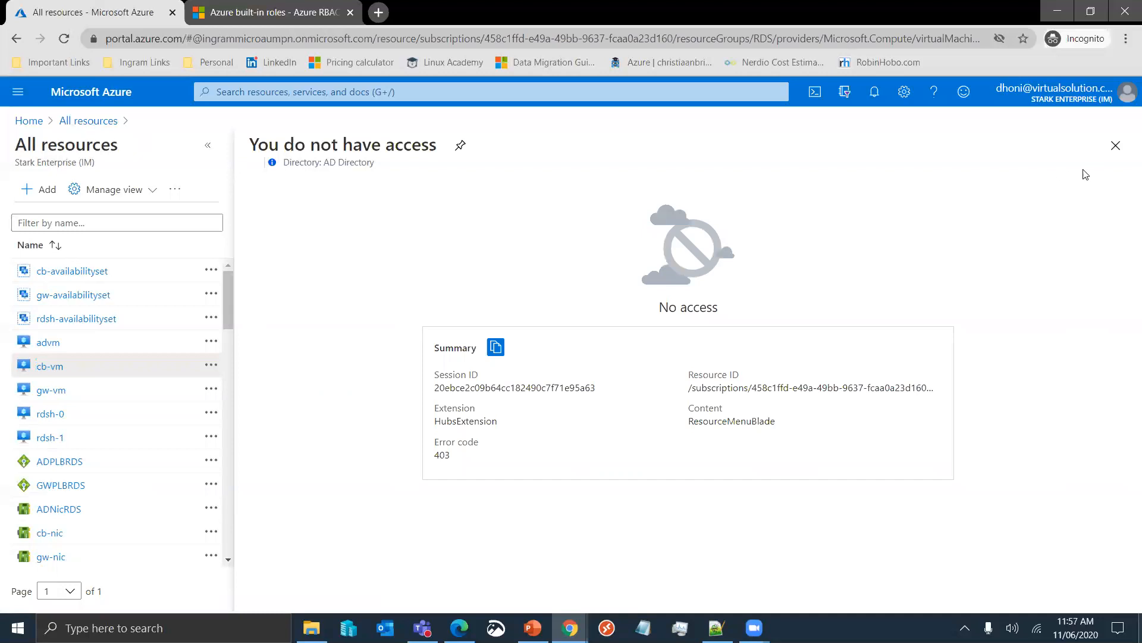
left_click(1117, 146)
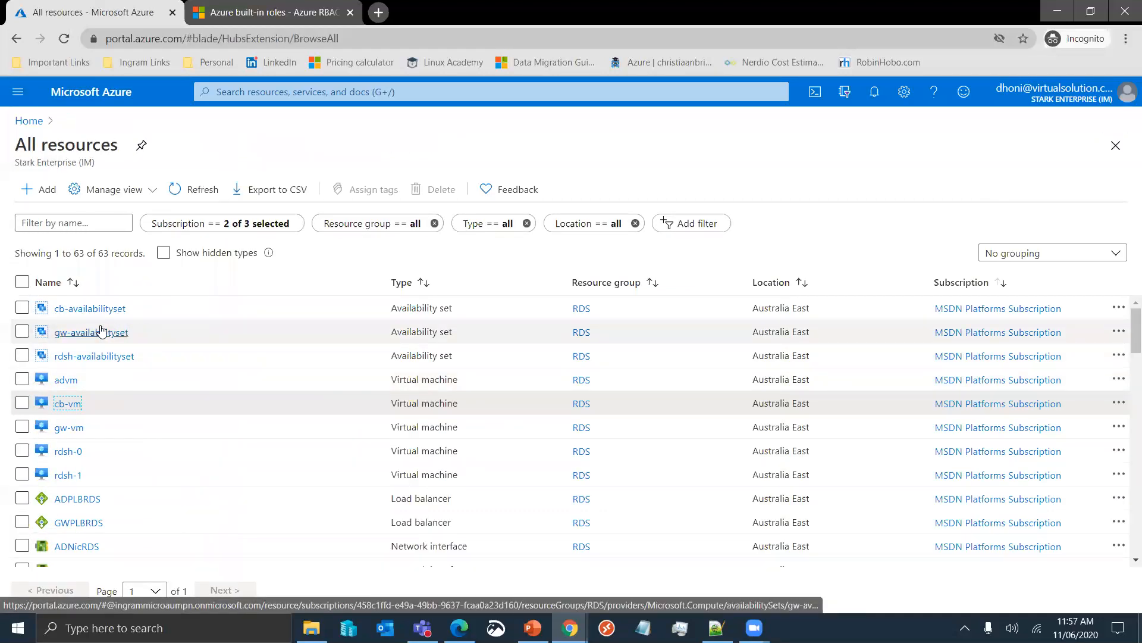
- Refresh the Customers list in My customers again, check the Overview and the signed-in account details, and return to the portal home
left_click(28, 121)
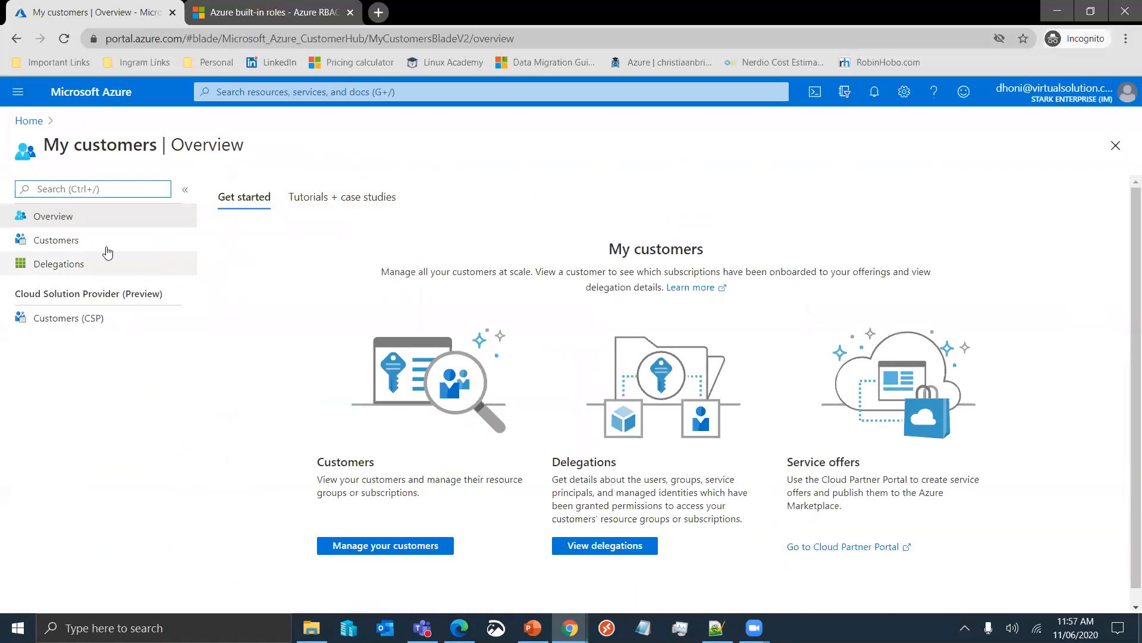
left_click(84, 242)
left_click(260, 189)
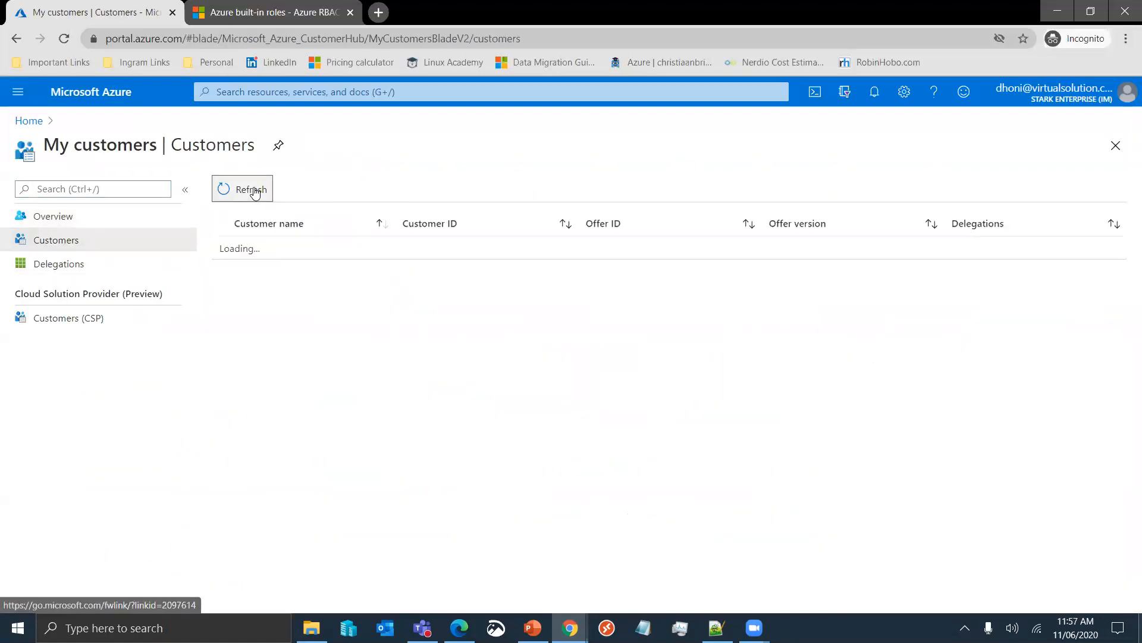
left_click(57, 218)
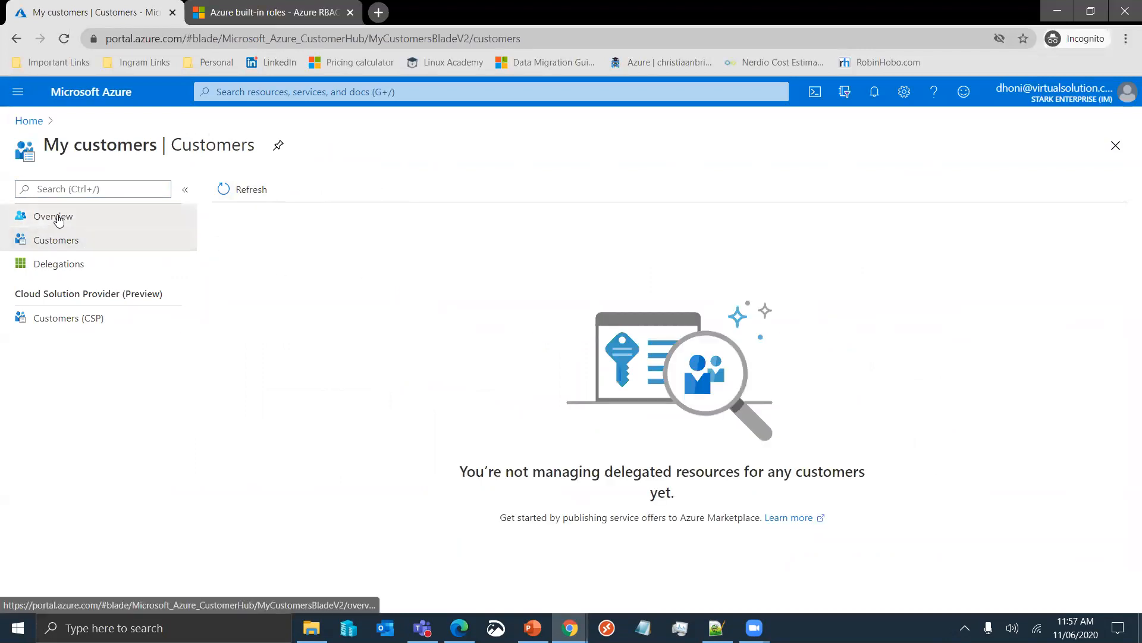
left_click(1101, 104)
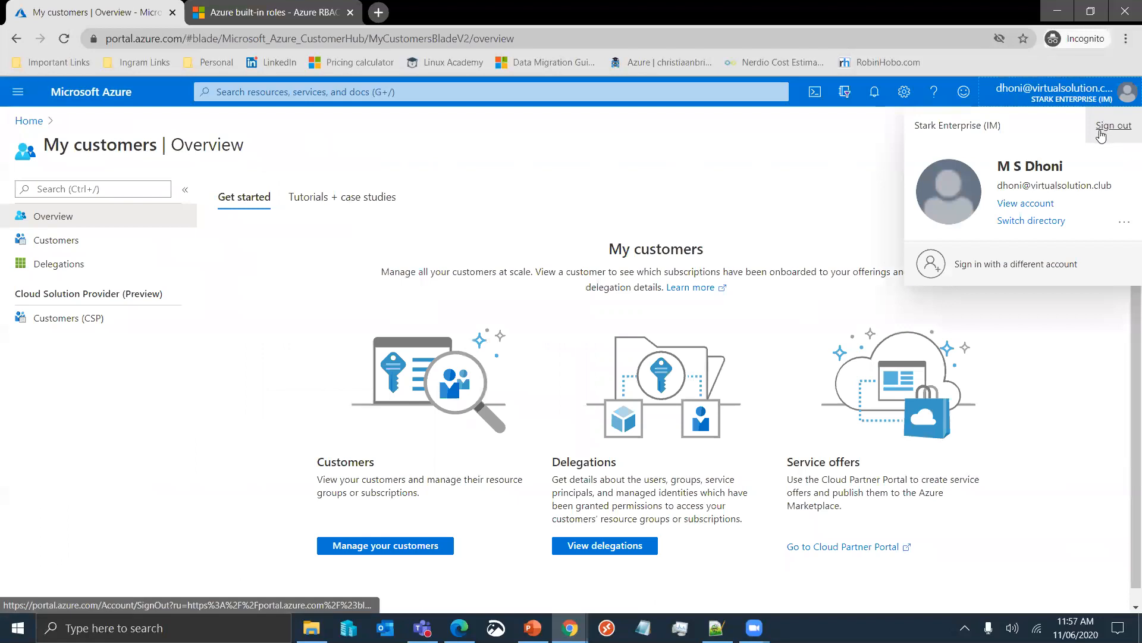
left_click(29, 122)
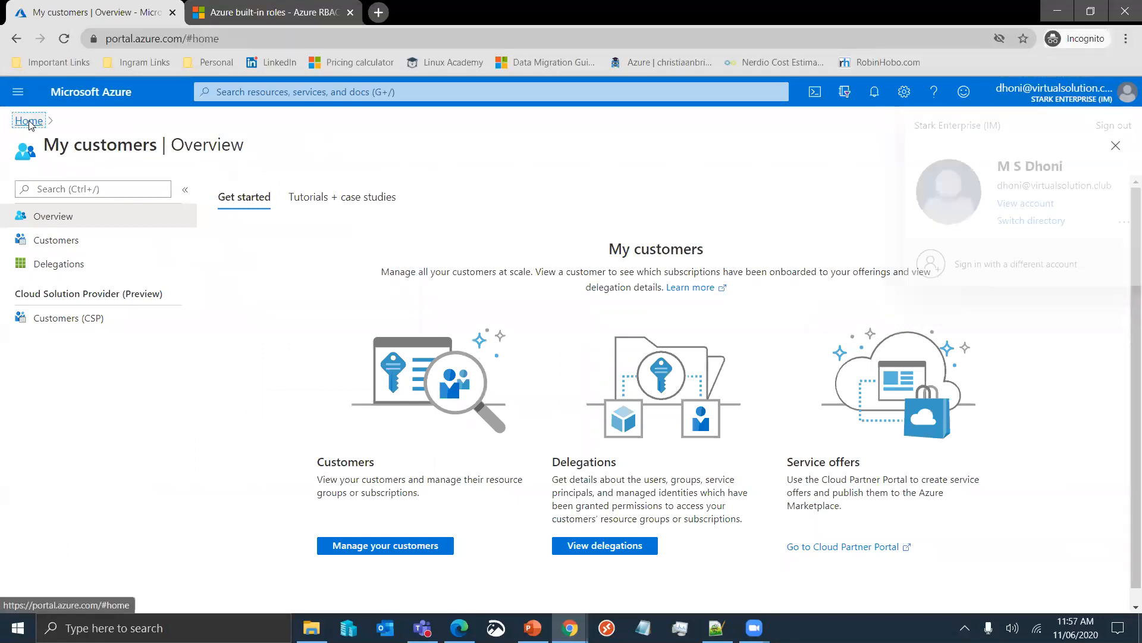
mouse_move(370, 208)
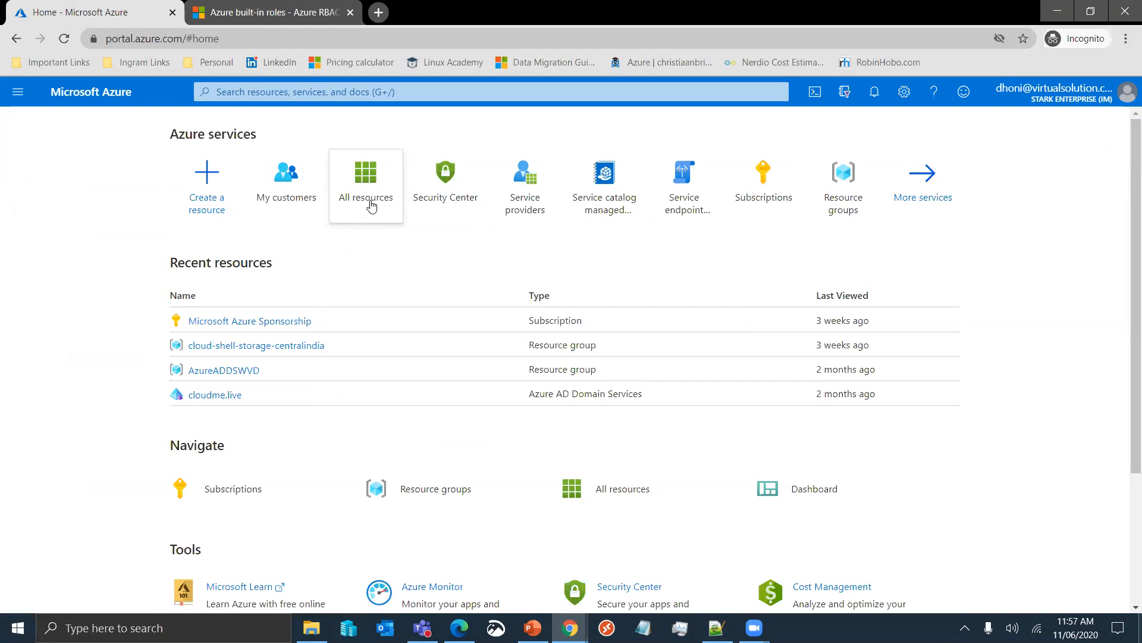
- Start creating a Windows Server 2016 Datacenter virtual machine under MSDN Platforms Subscription, and discard the unsaved edits to return home
left_click(205, 200)
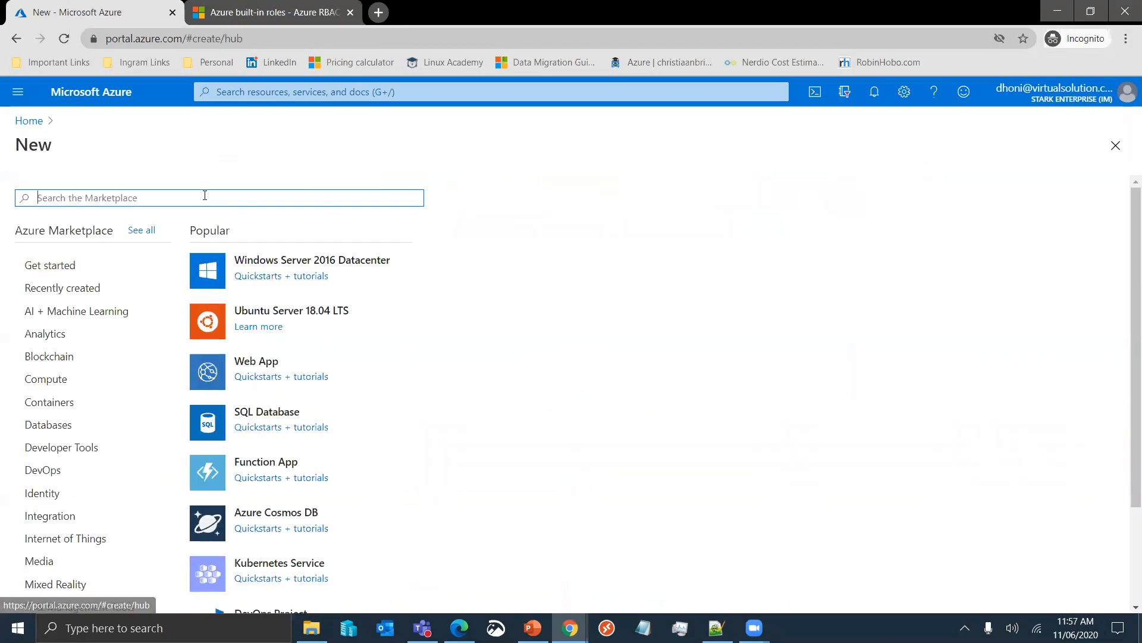
left_click(355, 261)
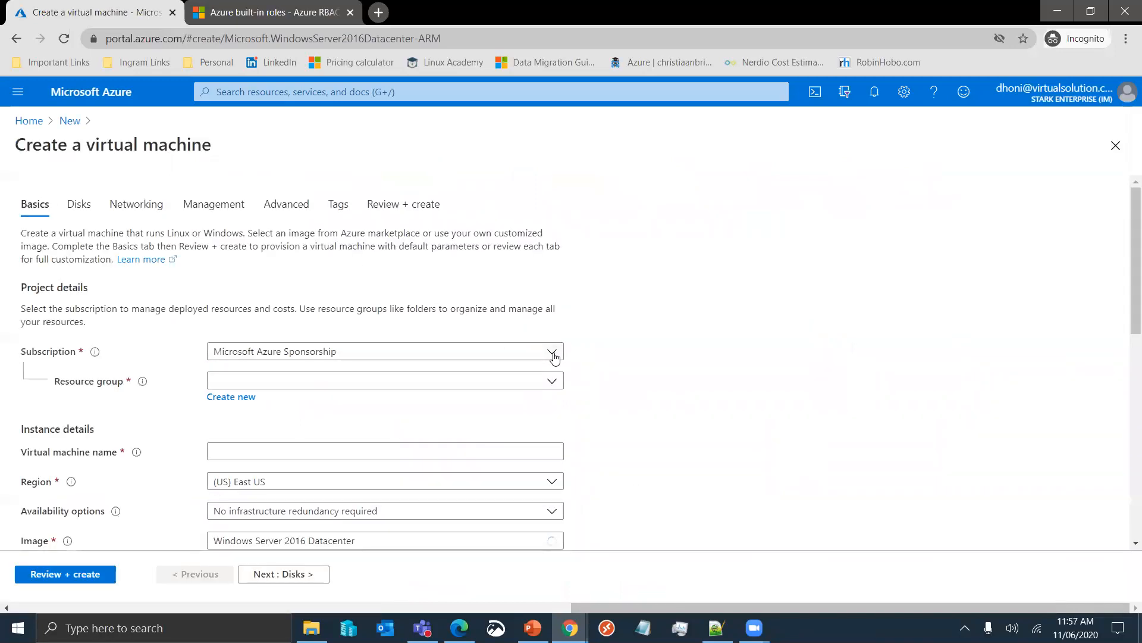
left_click(553, 352)
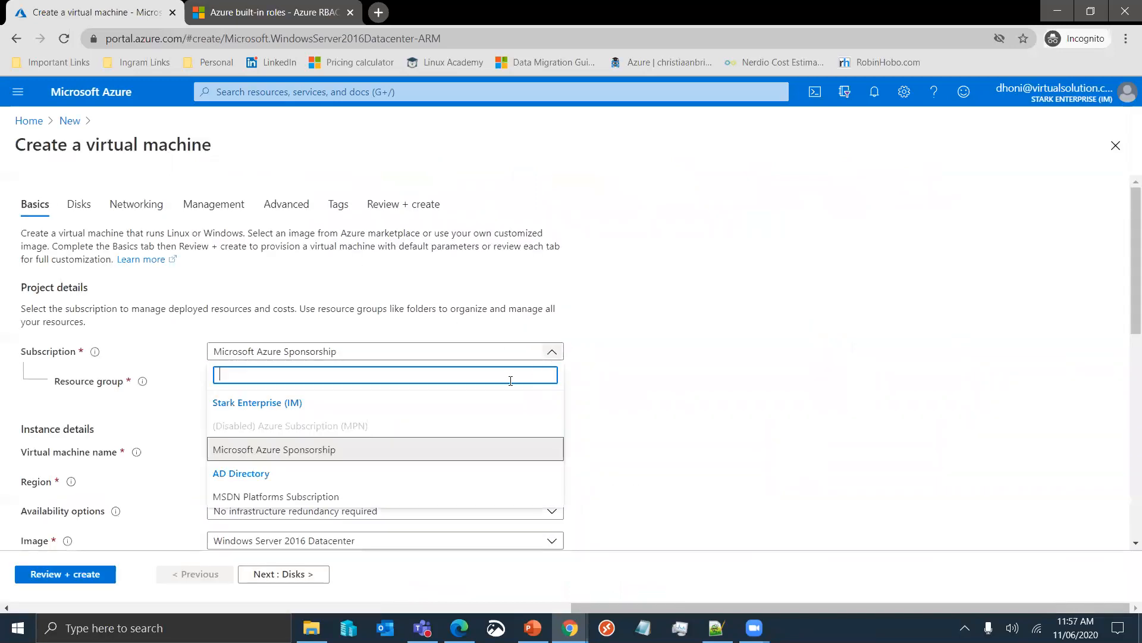
left_click(356, 496)
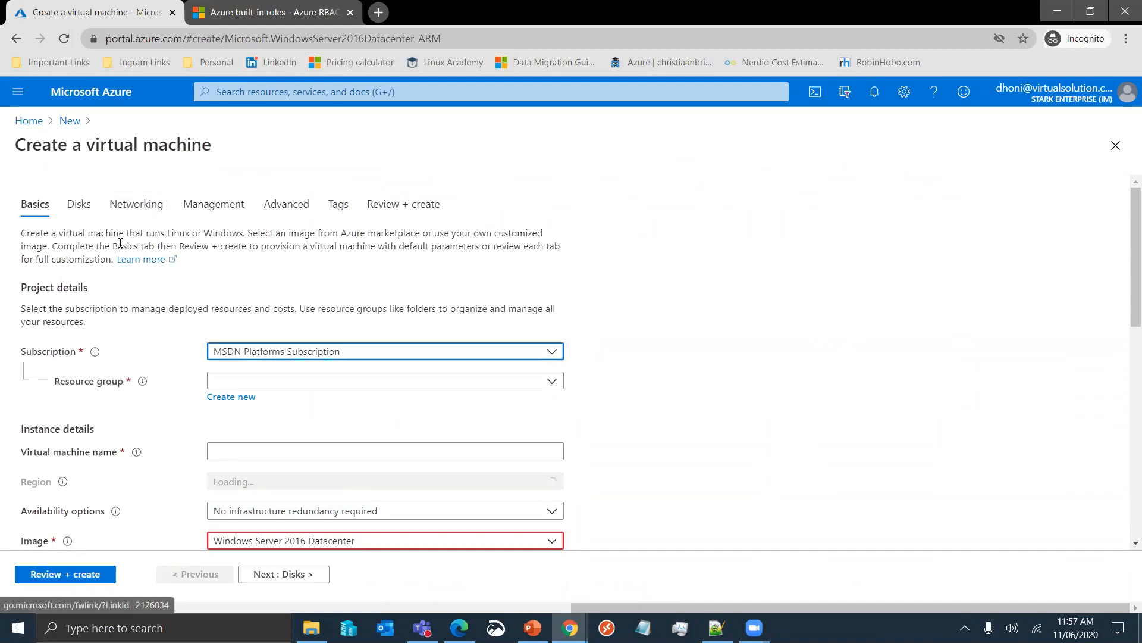
left_click(28, 121)
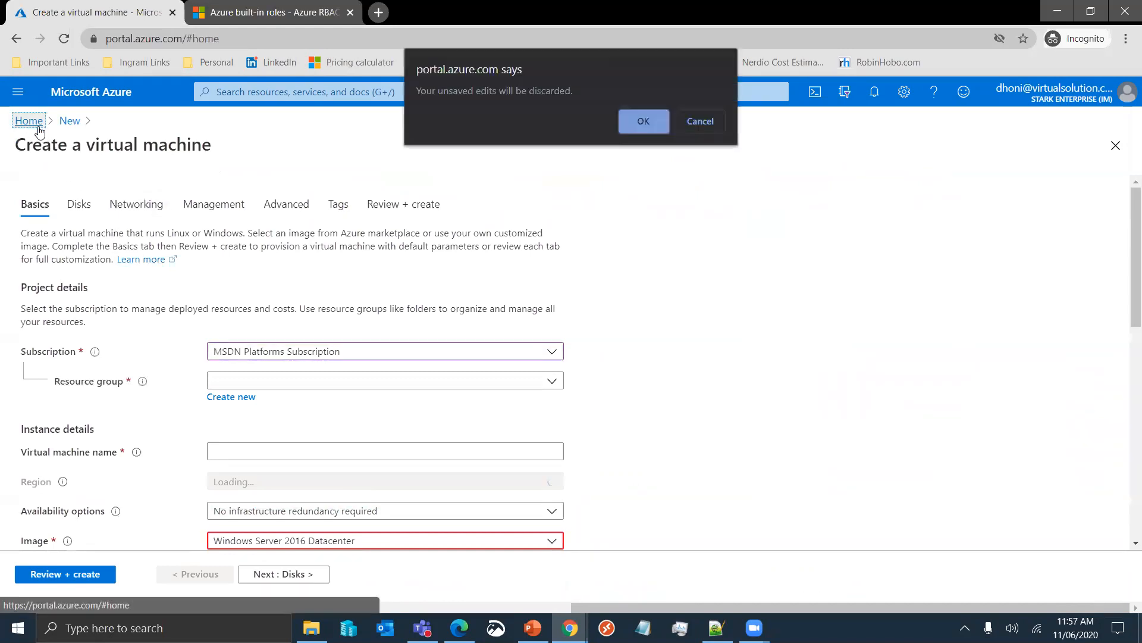
left_click(641, 120)
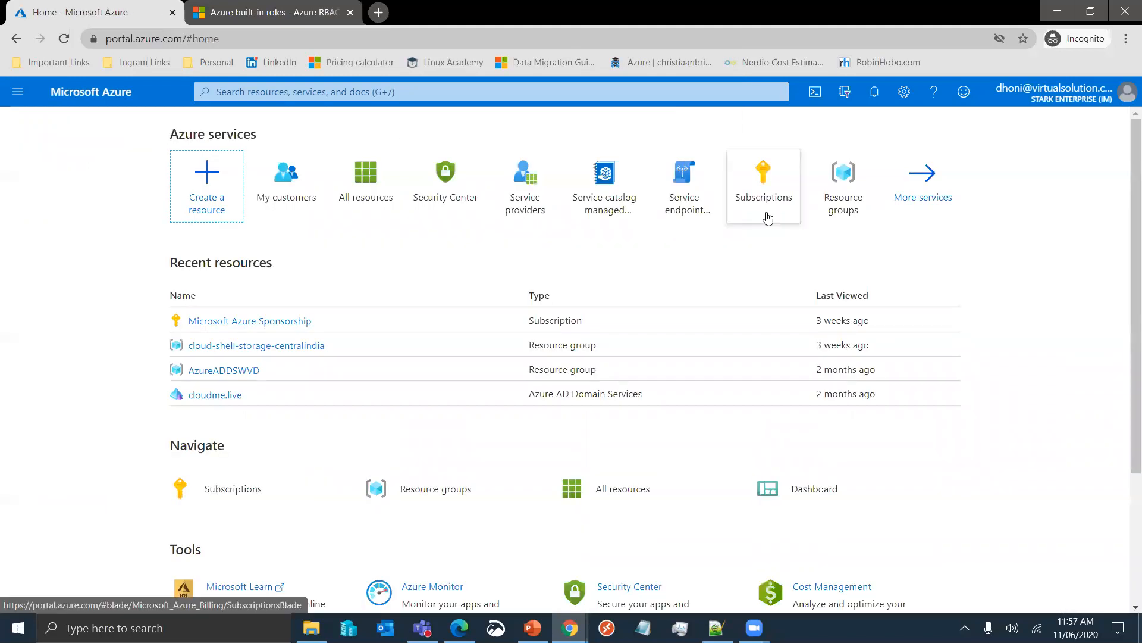